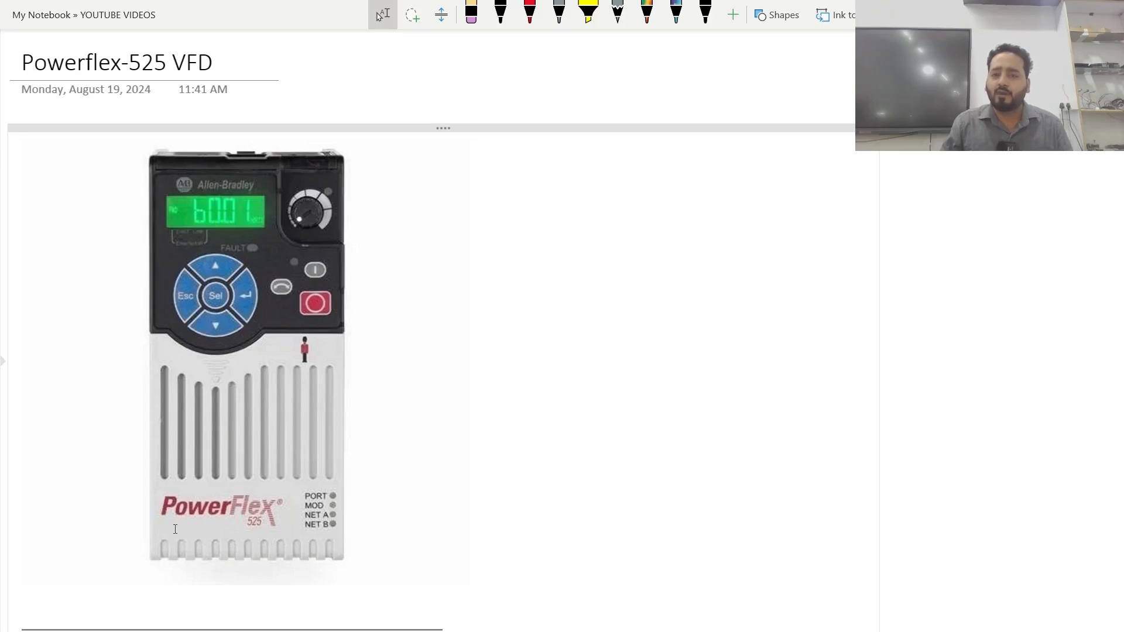
# - Switch to Connected Components Workbench and create a new project named Project21 with a device added on creation
pyautogui.click(1103, 15)
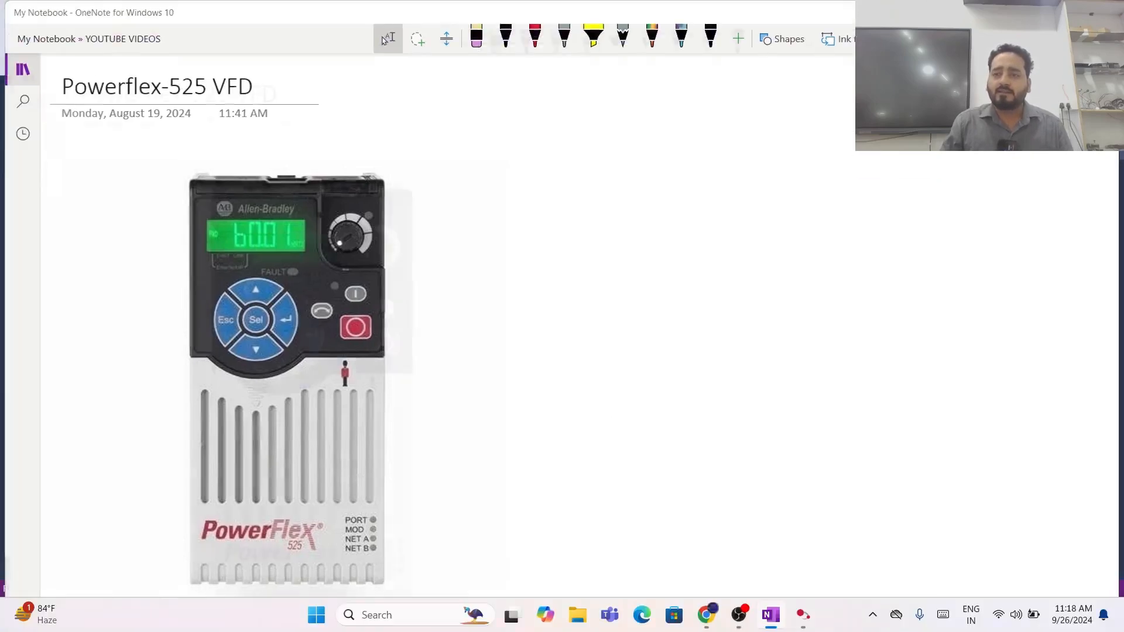
pyautogui.click(1040, 12)
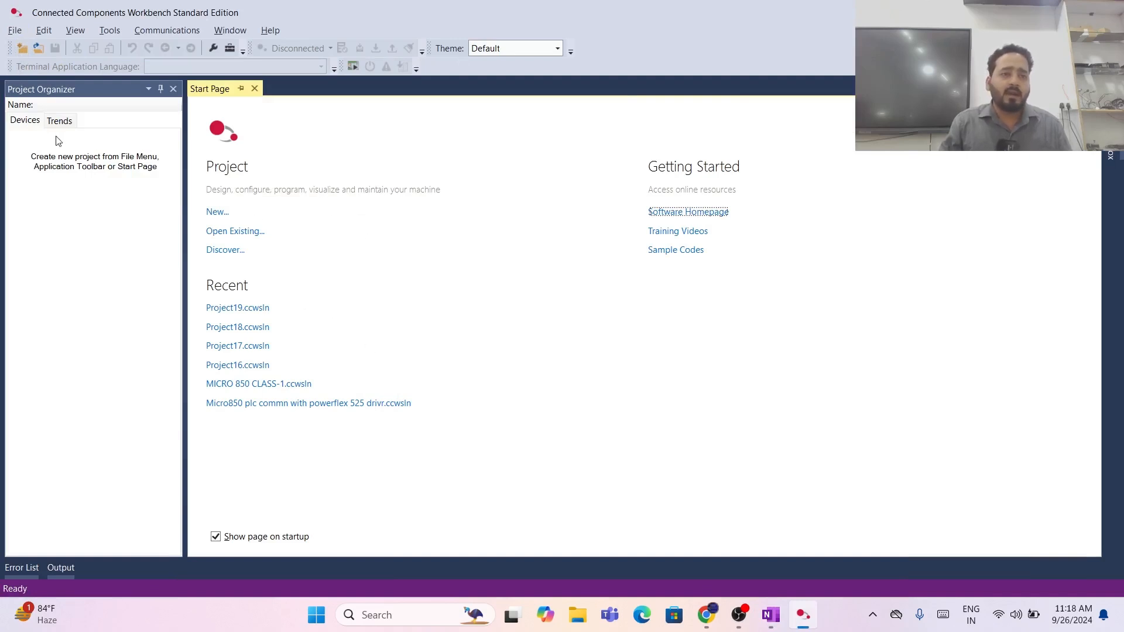
pyautogui.click(220, 214)
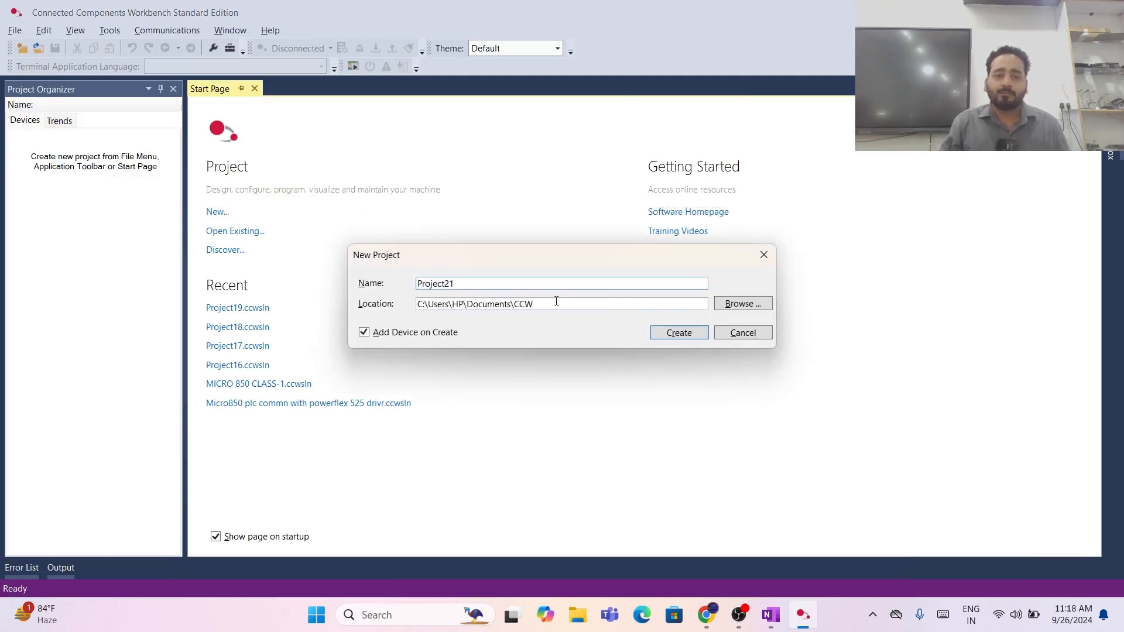
pyautogui.click(675, 331)
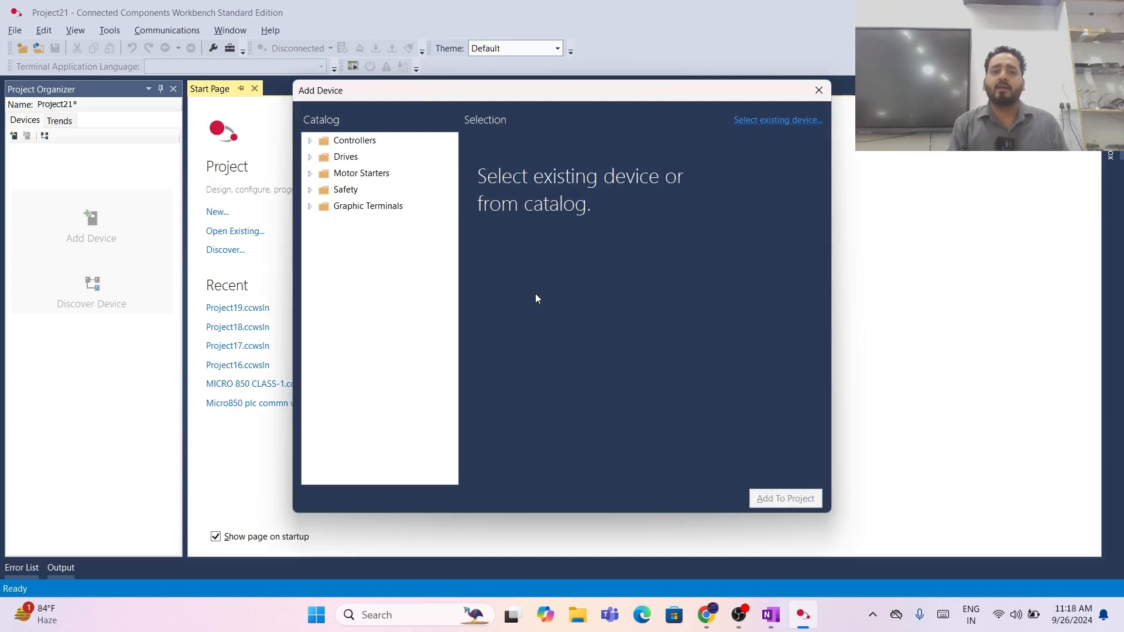
# - Add a PowerFlex 525 drive from the PowerFlex 520-Series catalog to the project
pyautogui.moveTo(407, 96); pyautogui.dragTo(353, 95)
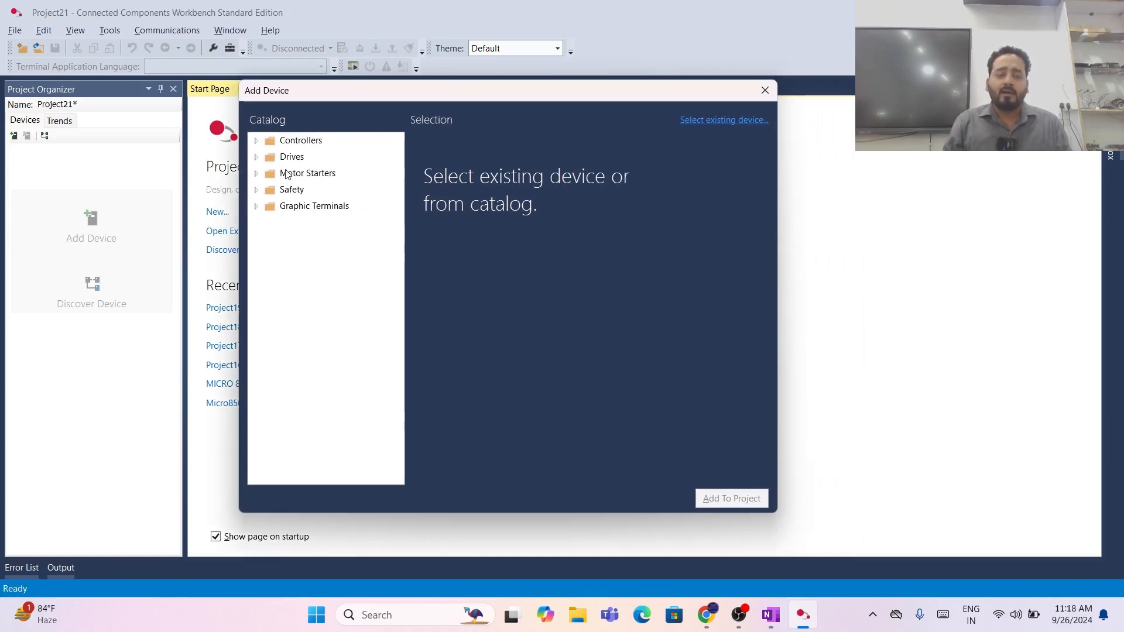
pyautogui.click(256, 157)
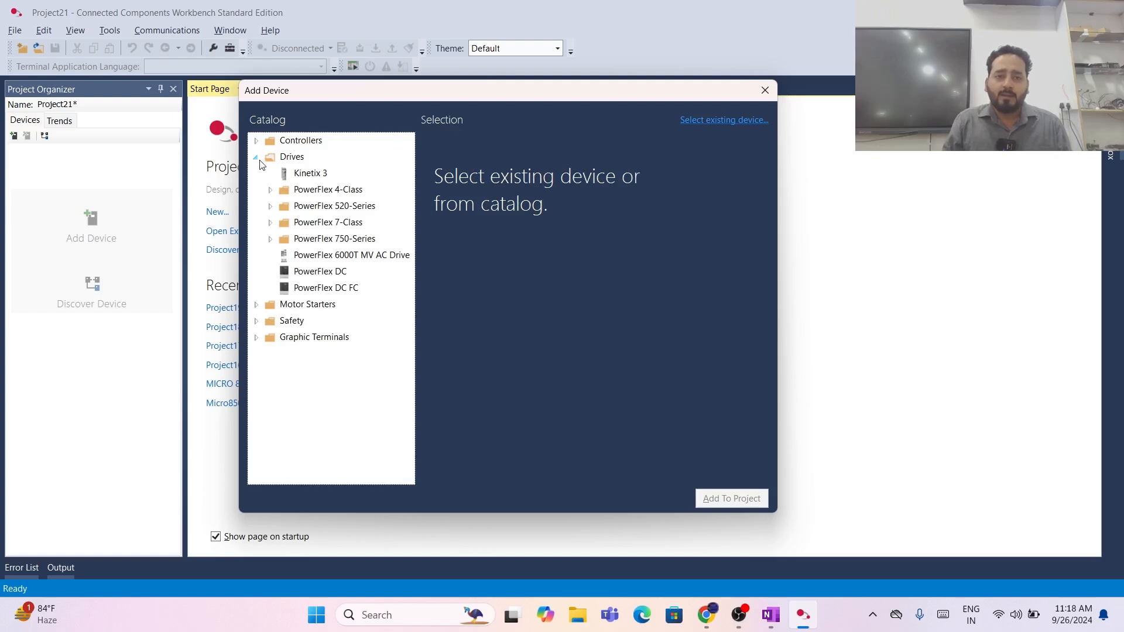
pyautogui.click(353, 212)
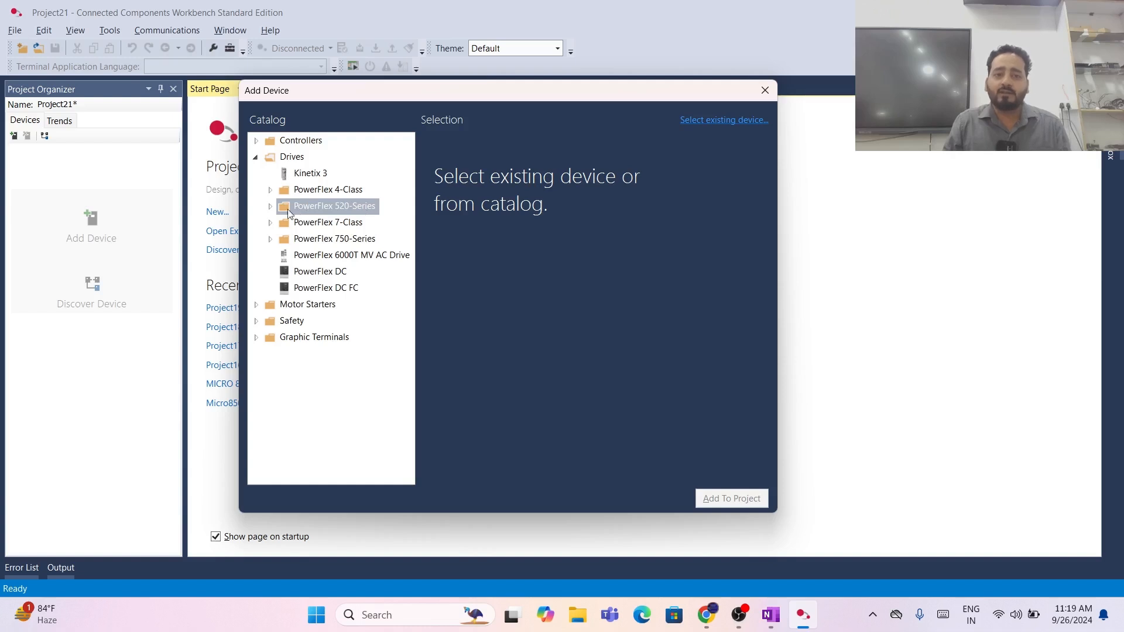
pyautogui.click(270, 209)
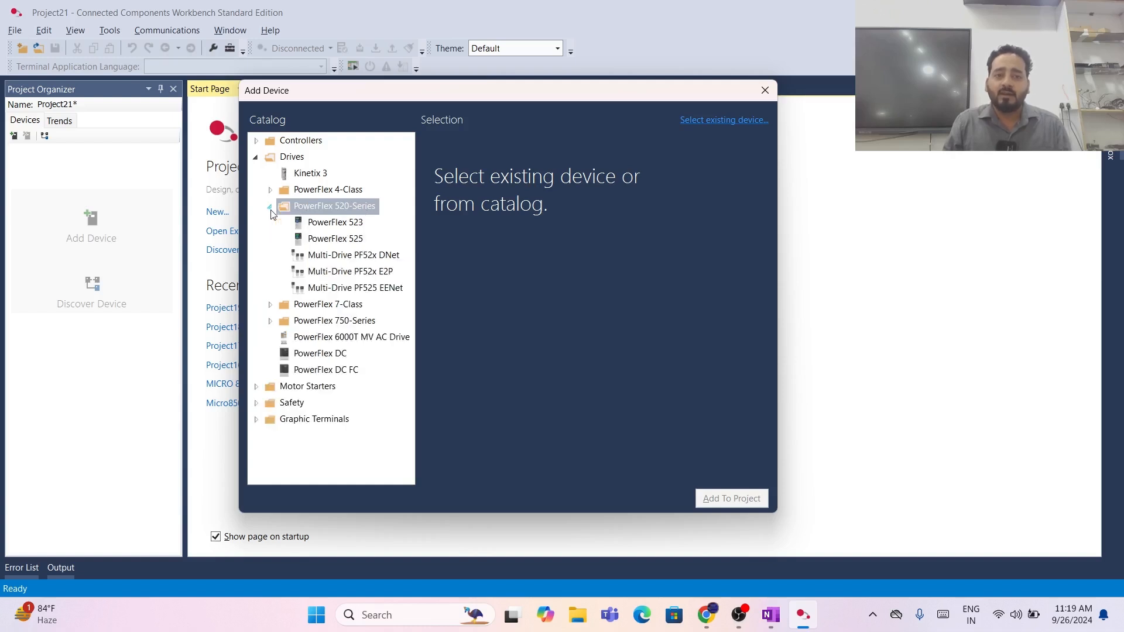
pyautogui.click(327, 240)
pyautogui.click(732, 342)
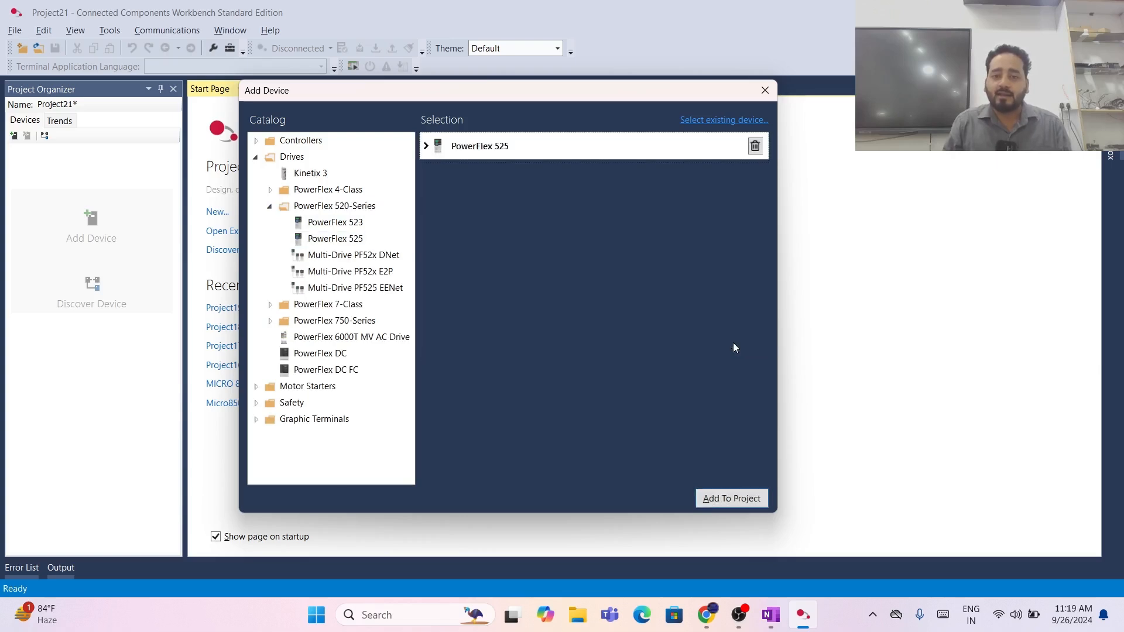
pyautogui.click(726, 499)
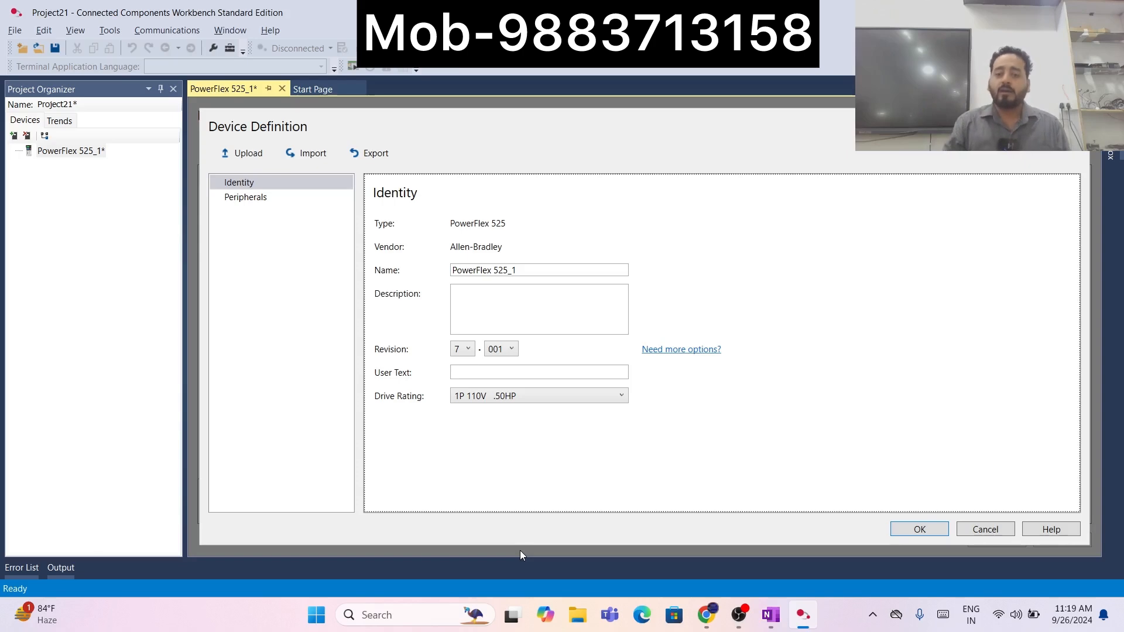
# - Open RSLinx Classic, then stop and delete the existing AB_ETHIP-1 driver
pyautogui.click(417, 625)
pyautogui.write('rs')
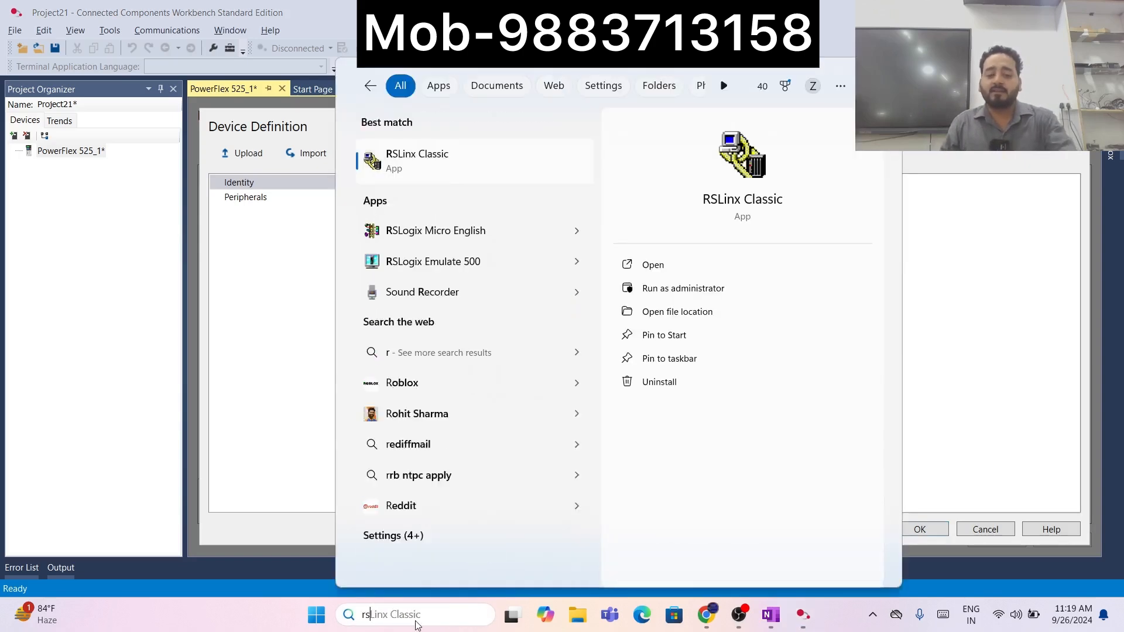
pyautogui.click(472, 171)
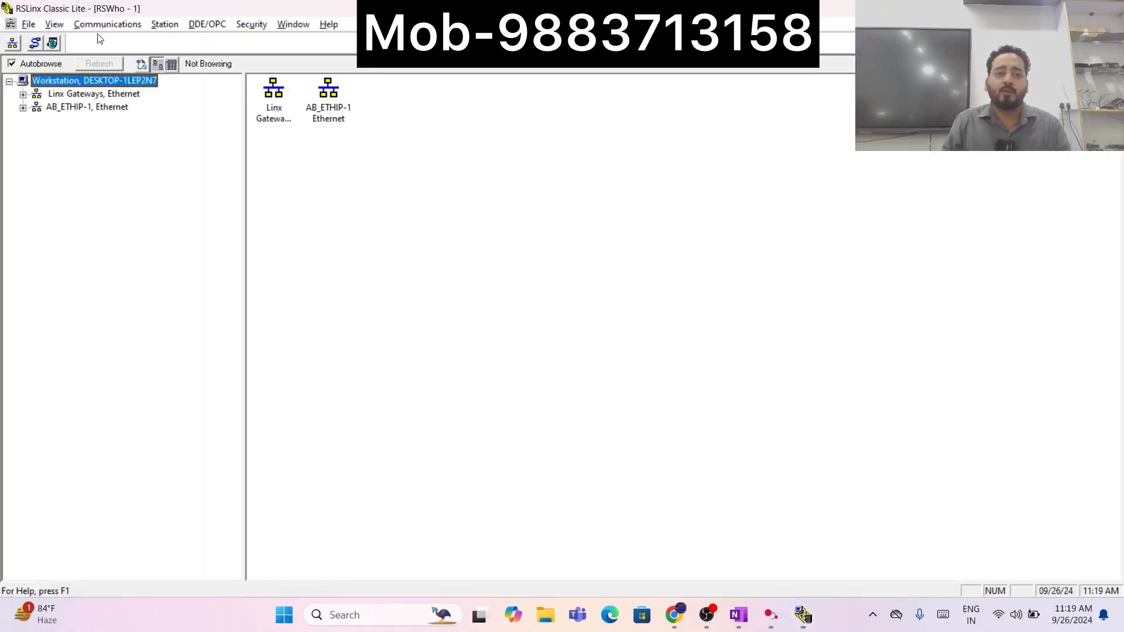
pyautogui.click(106, 24)
pyautogui.click(106, 68)
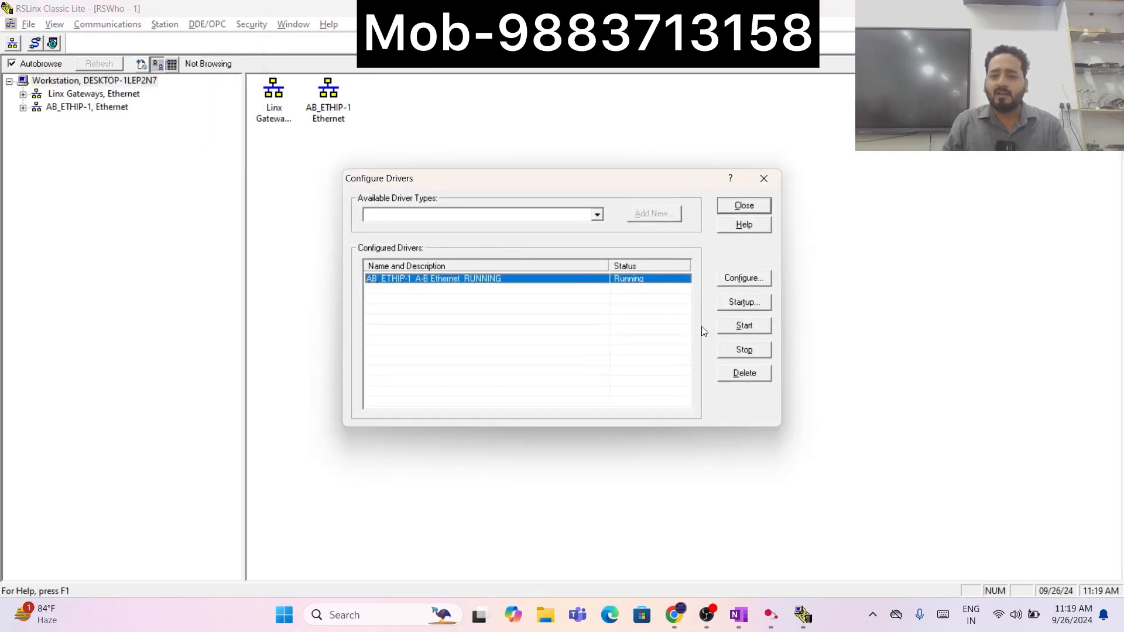
pyautogui.click(744, 349)
pyautogui.click(744, 373)
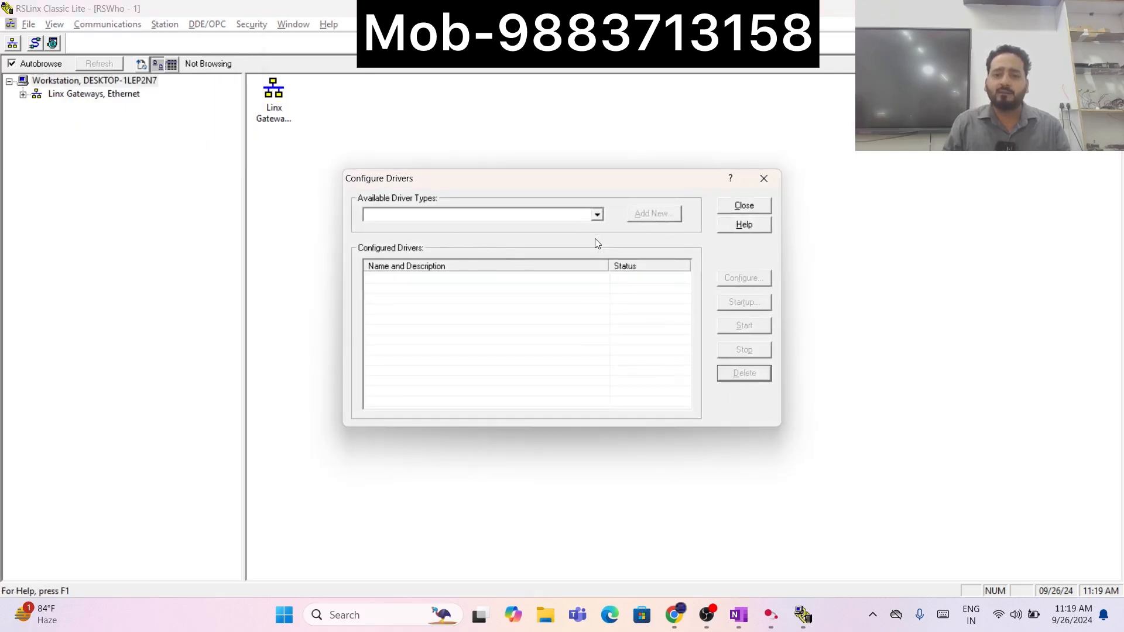
# - Add an EtherNet/IP driver named AB_ETHIP-1 that uses the Realtek USB GbE Family Controller adapter
pyautogui.click(598, 215)
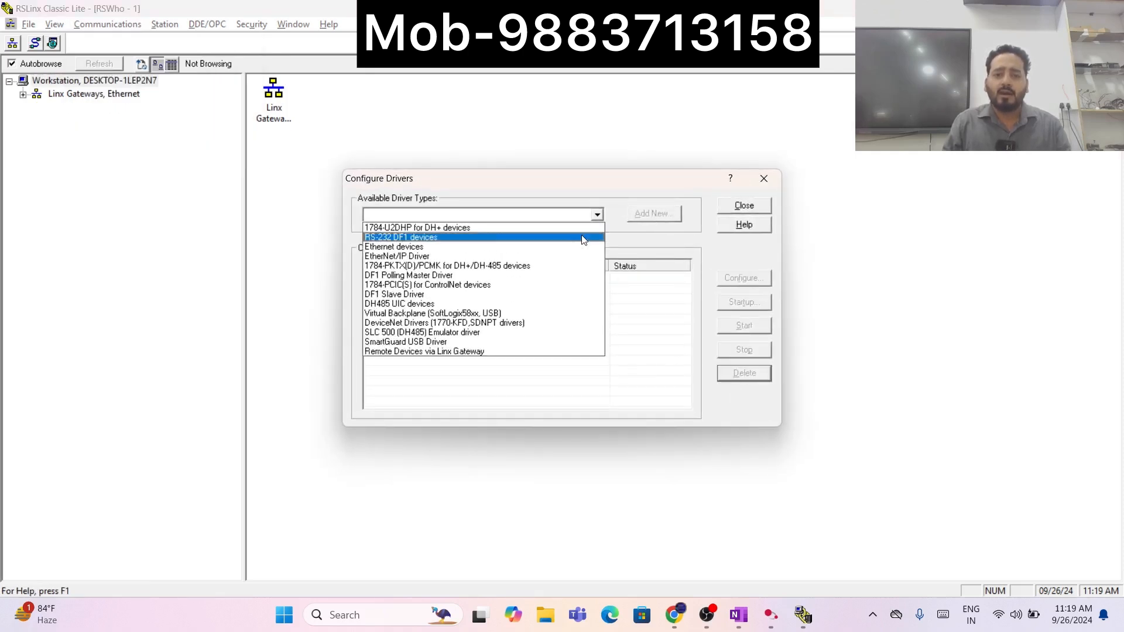
pyautogui.click(517, 256)
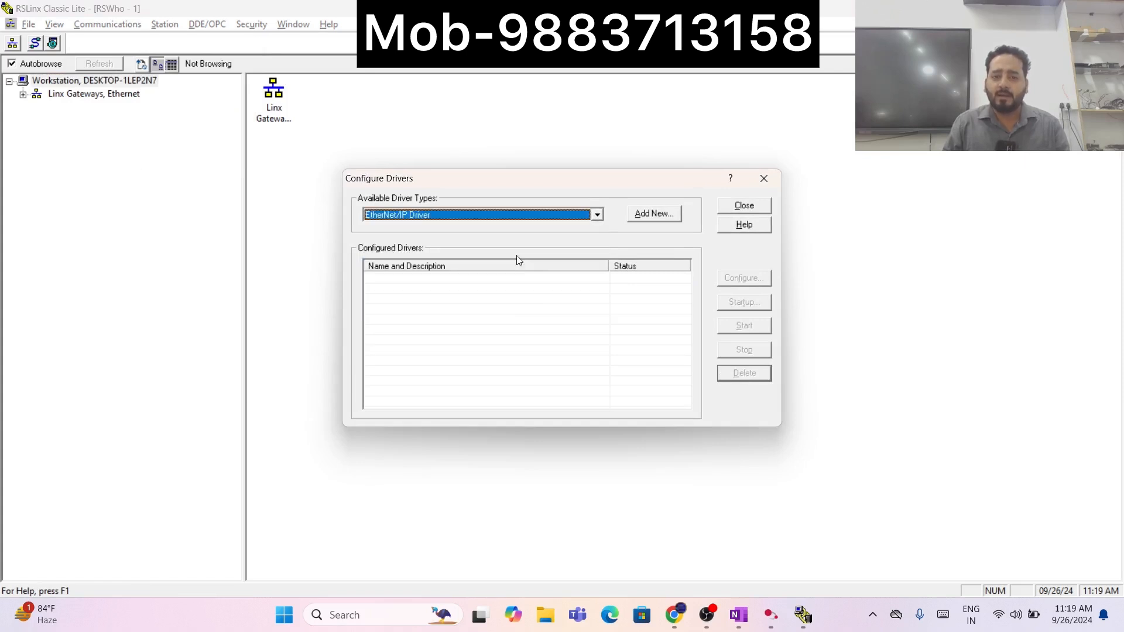
pyautogui.click(654, 214)
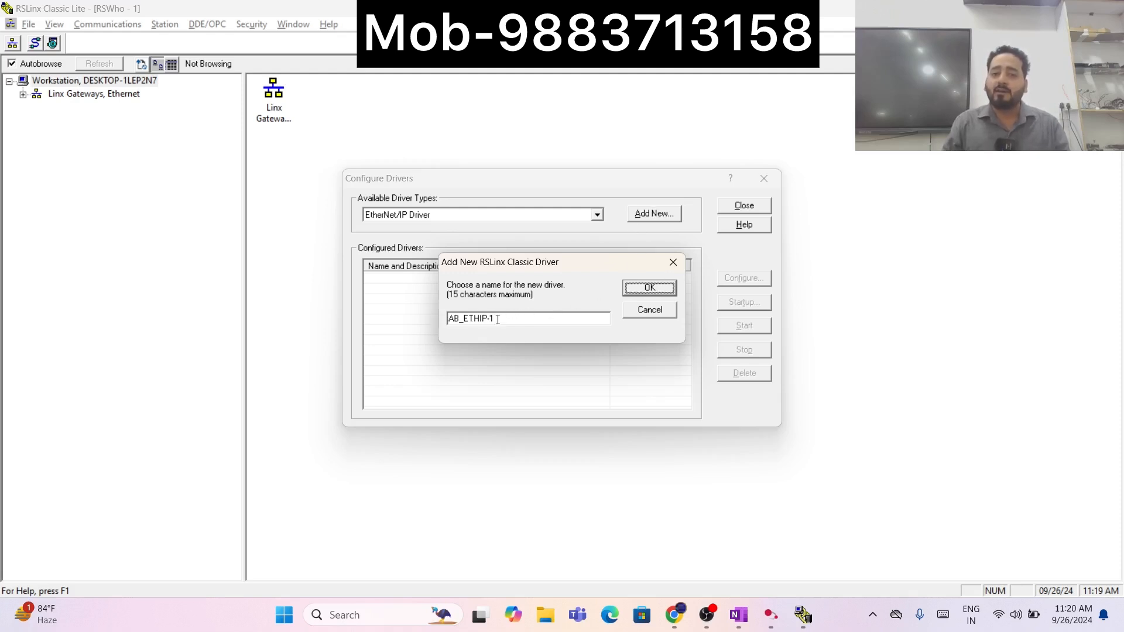
pyautogui.click(649, 288)
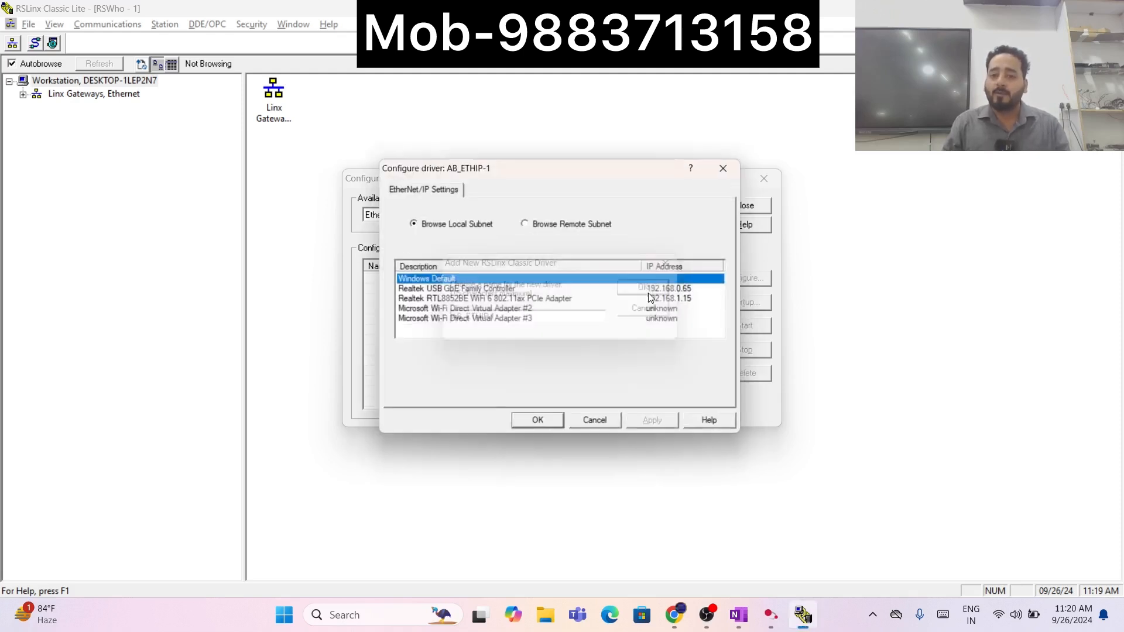
pyautogui.click(470, 291)
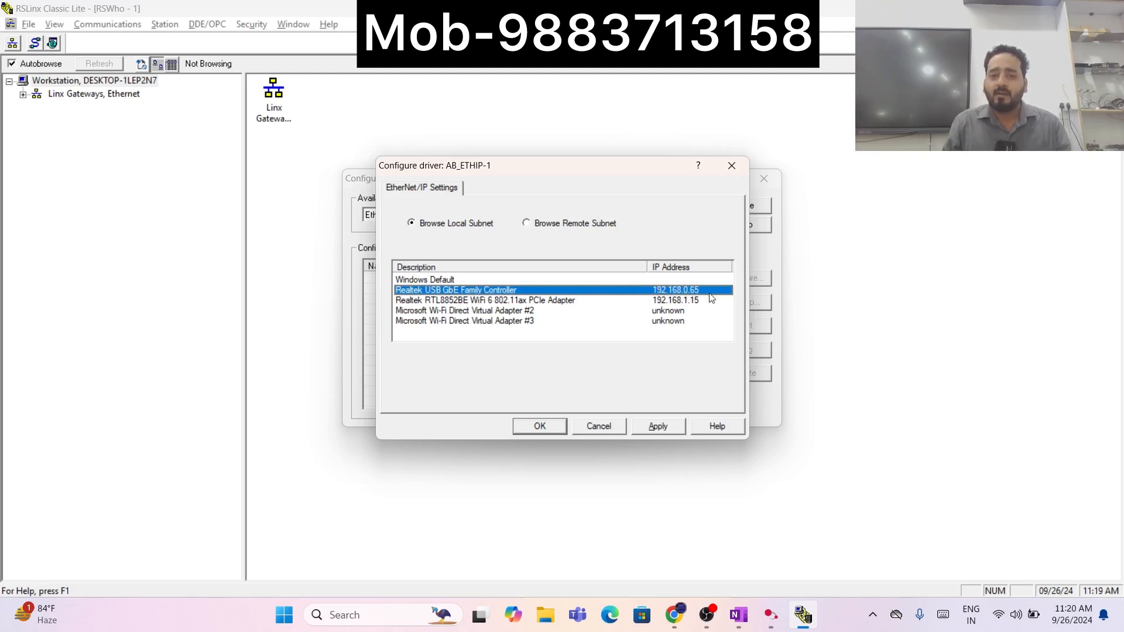
pyautogui.click(616, 294)
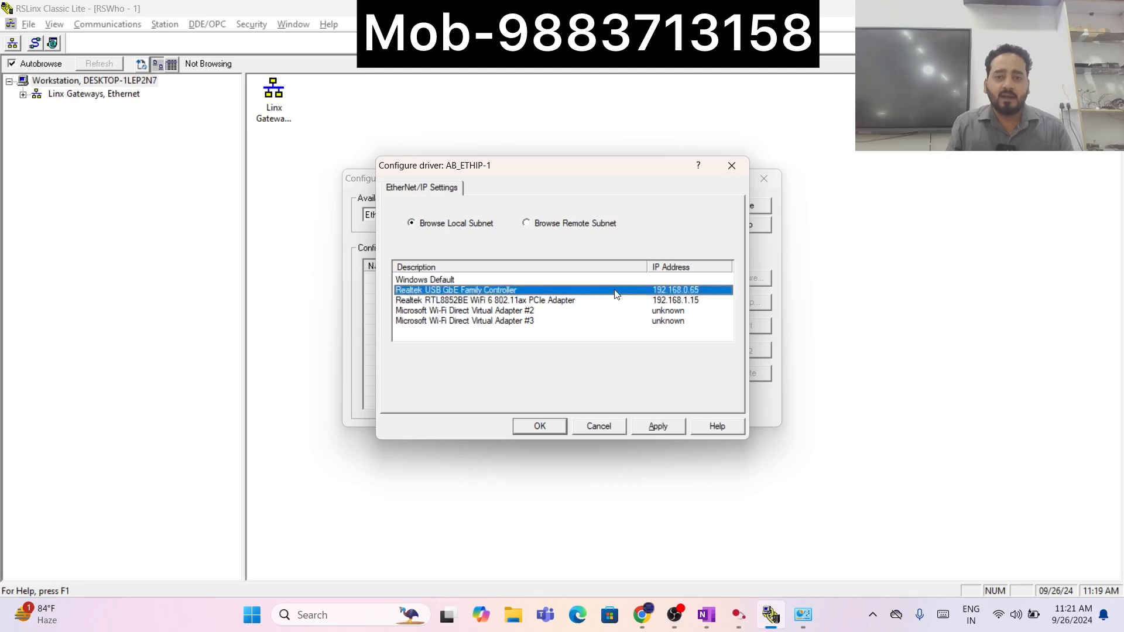
pyautogui.click(651, 428)
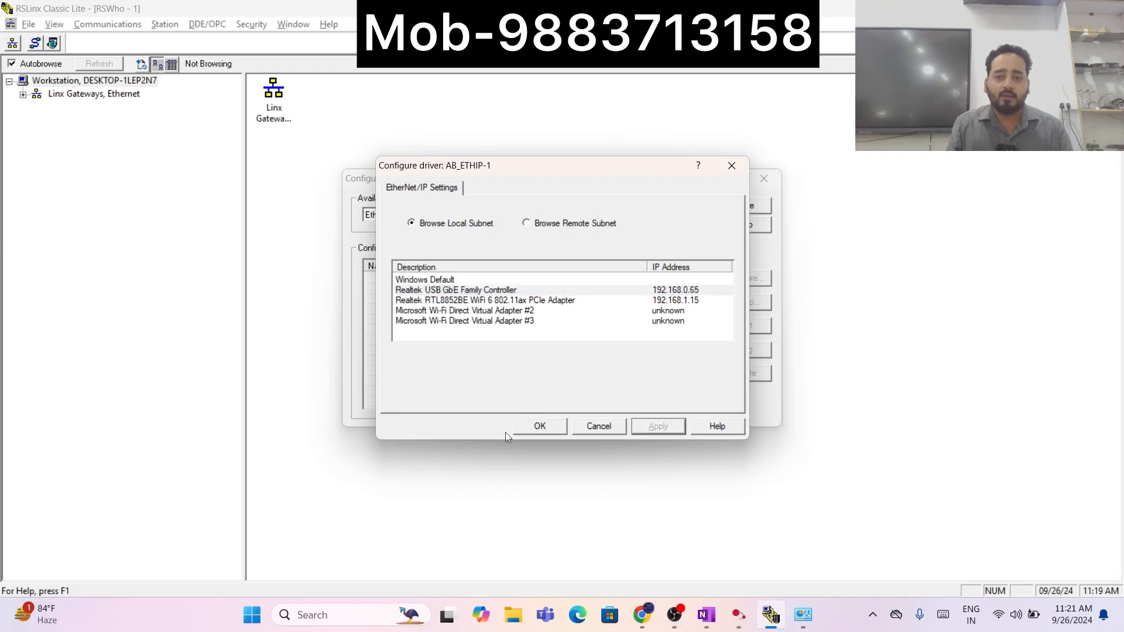
pyautogui.click(536, 428)
# - Start the AB_ETHIP-1 driver and close the driver configuration
pyautogui.click(549, 281)
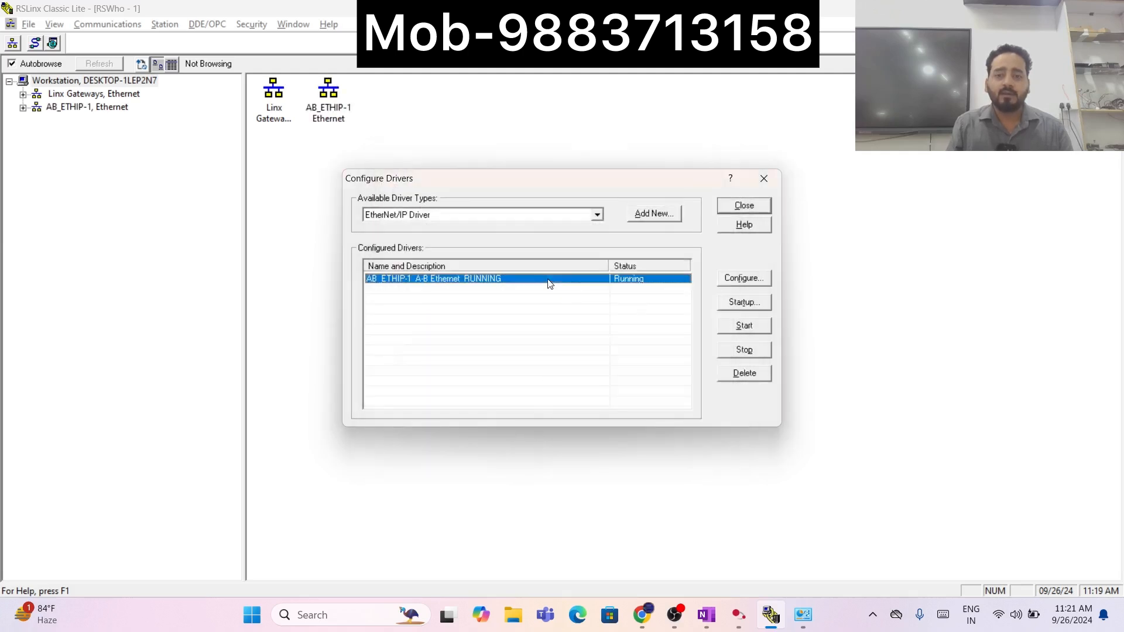
pyautogui.click(743, 326)
pyautogui.click(753, 209)
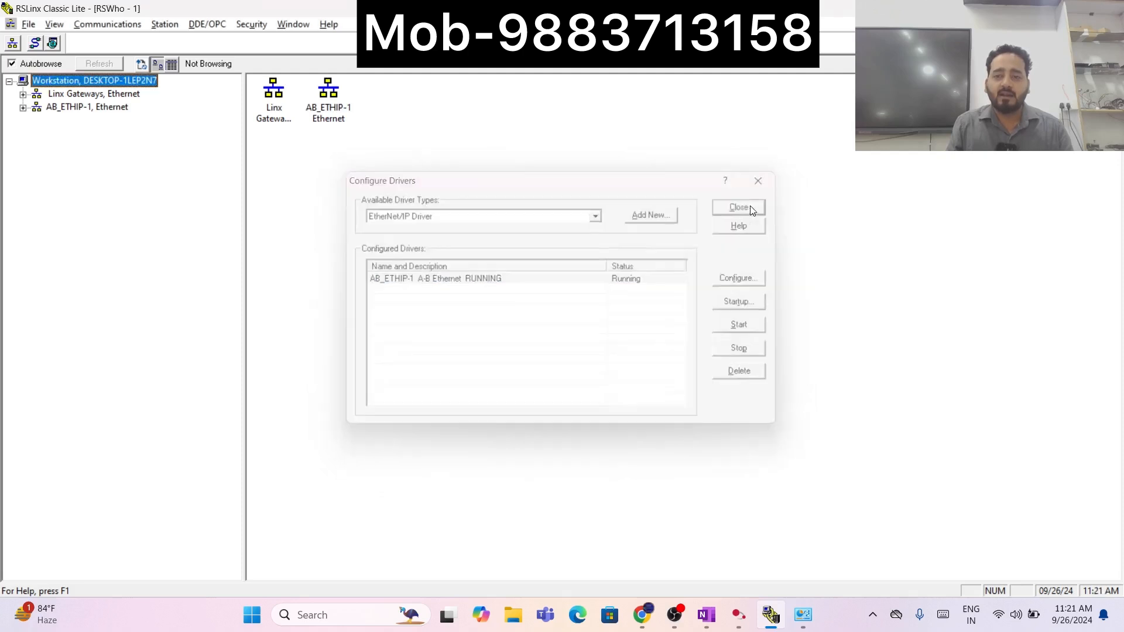
# - Return to Connected Components Workbench and set the PowerFlex 525's drive rating to 3P 460V 1.0HP in its device definition
pyautogui.click(1040, 8)
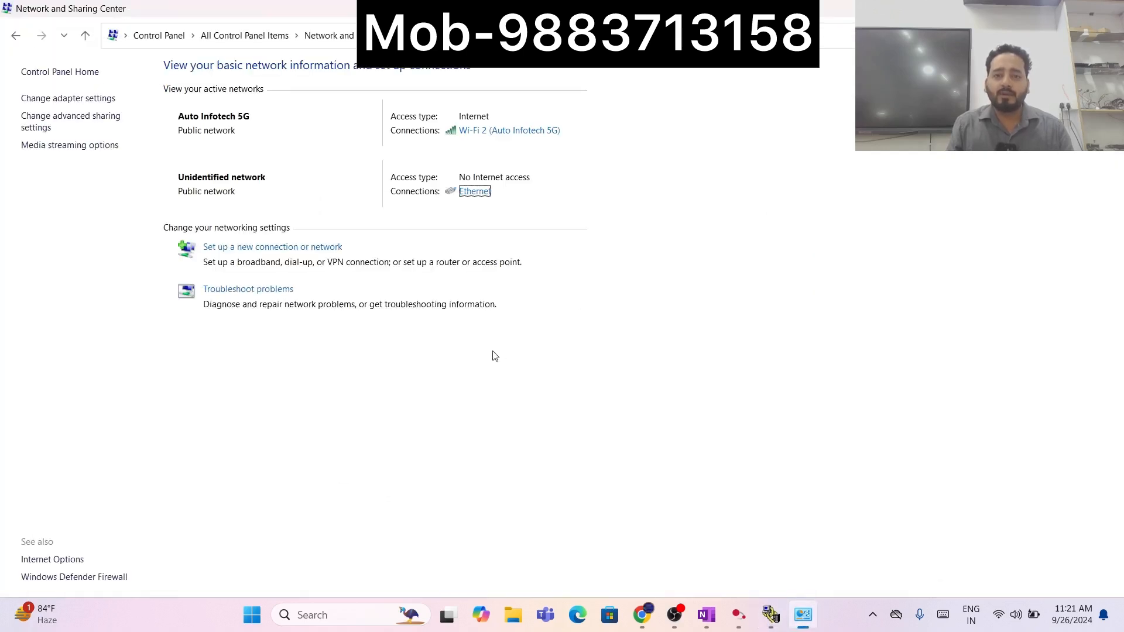
pyautogui.click(739, 614)
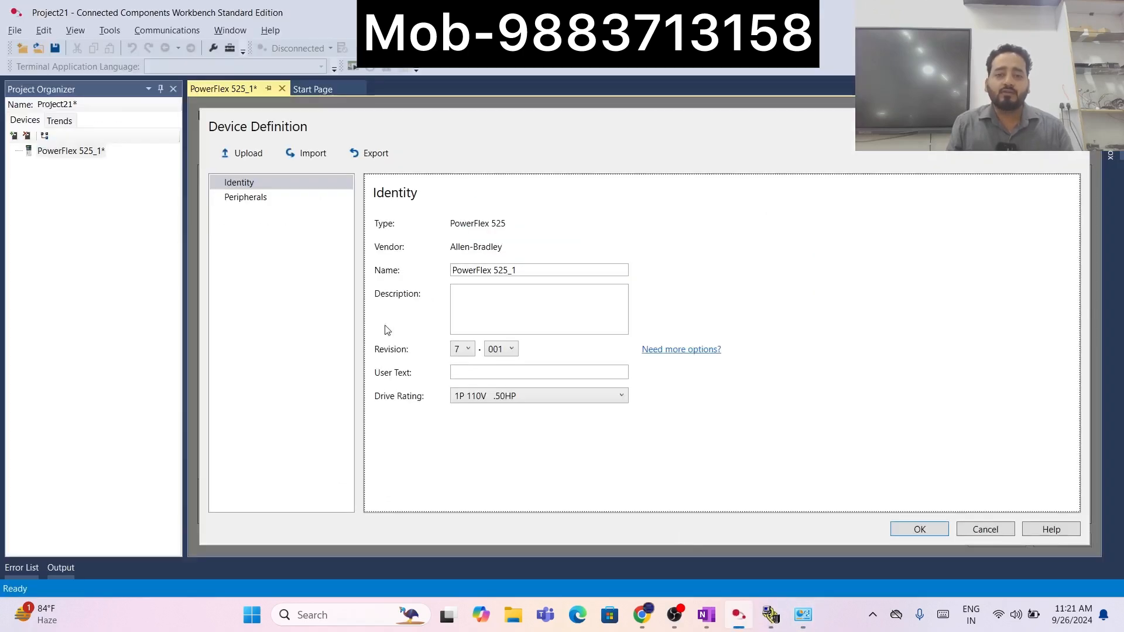
pyautogui.click(557, 398)
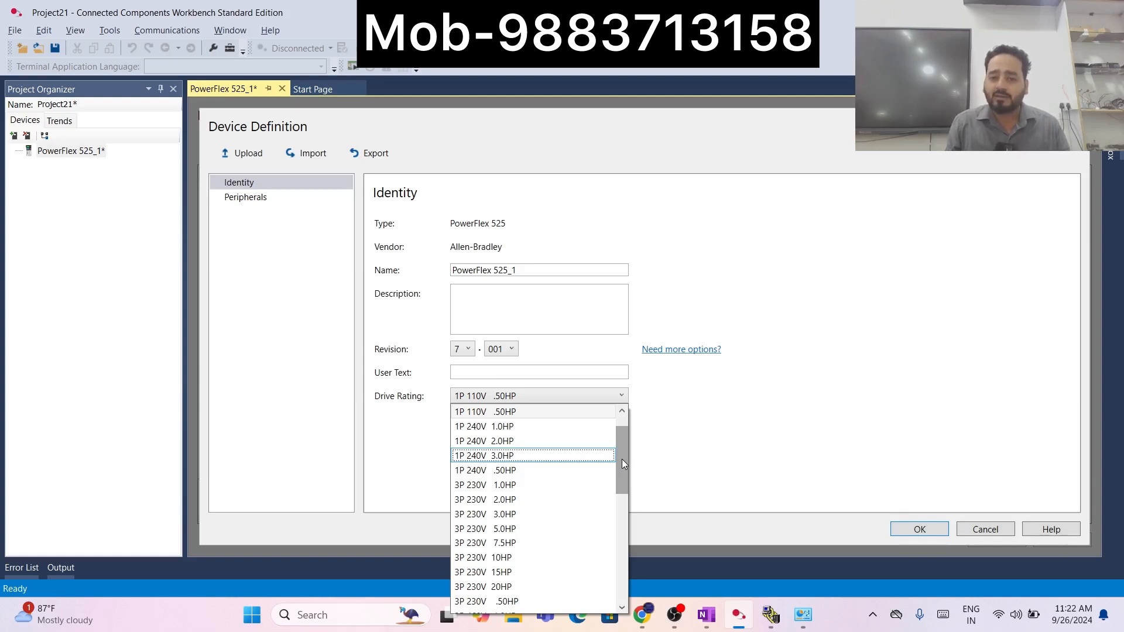
pyautogui.moveTo(622, 459); pyautogui.dragTo(623, 487)
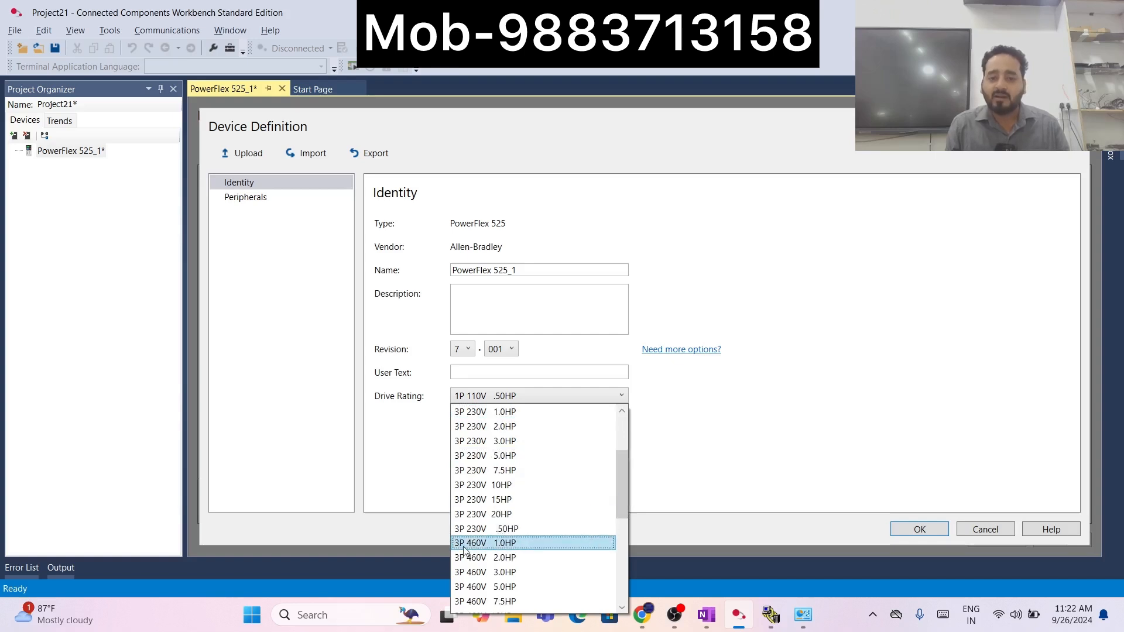
pyautogui.click(505, 550)
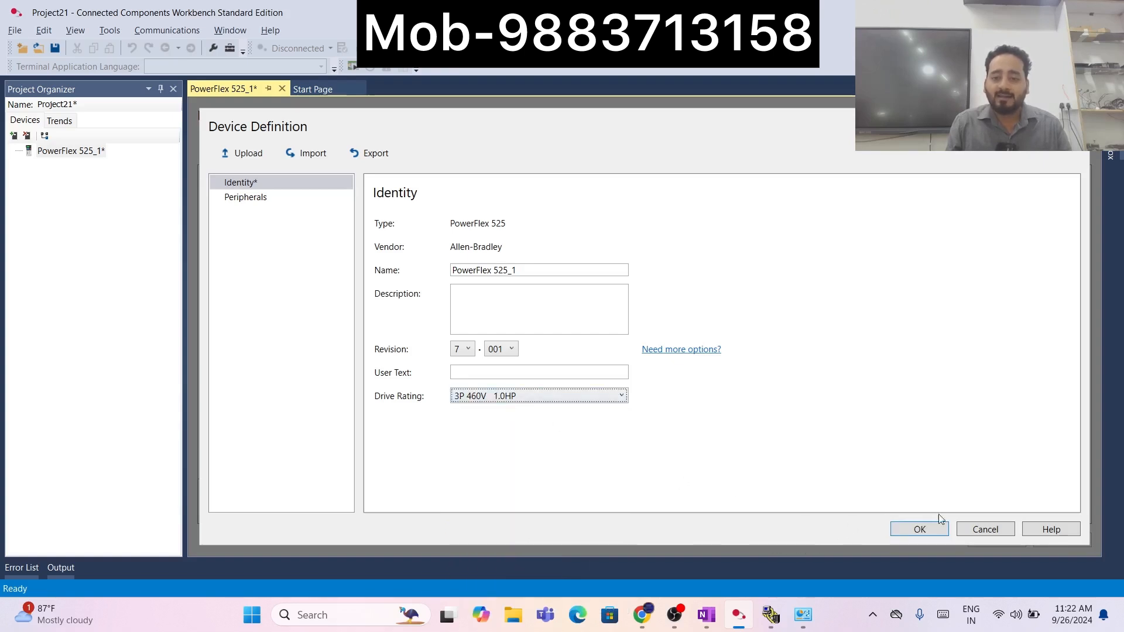
pyautogui.click(903, 534)
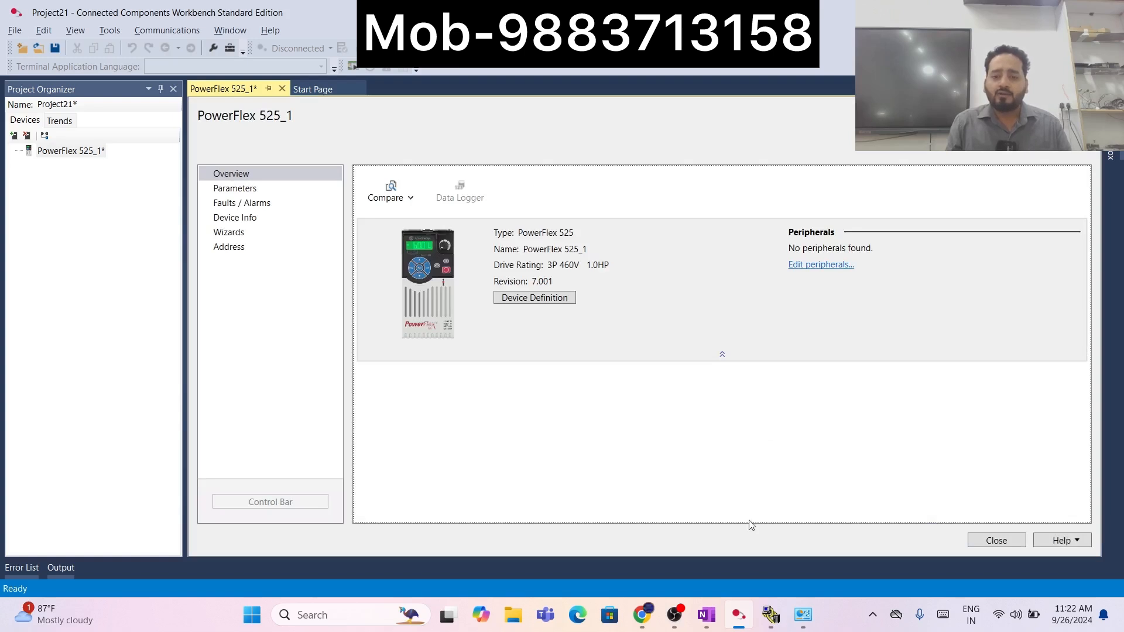
# - Switch to RSLinx Classic and browse the AB_ETHIP-1 network for the connected PowerFlex drive
pyautogui.click(769, 616)
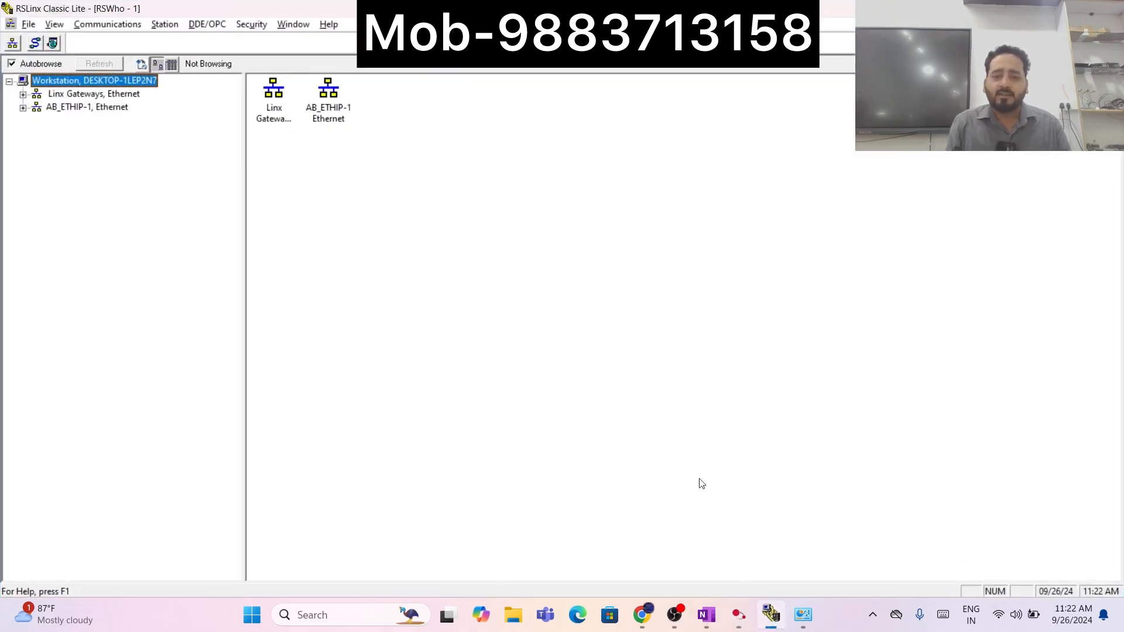
pyautogui.click(27, 108)
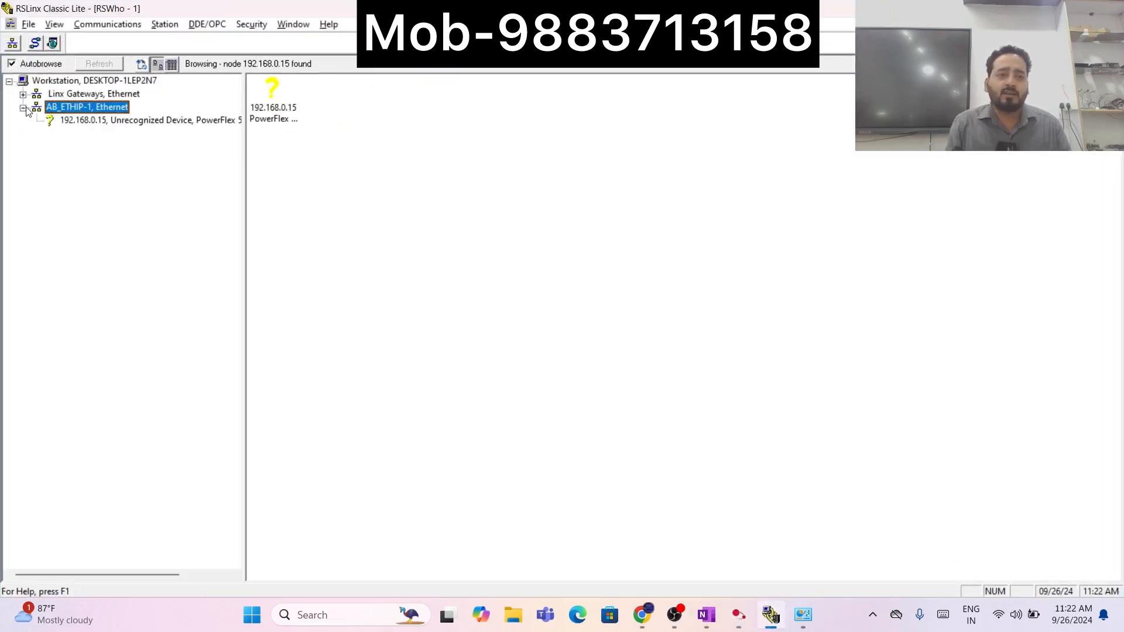
pyautogui.click(82, 123)
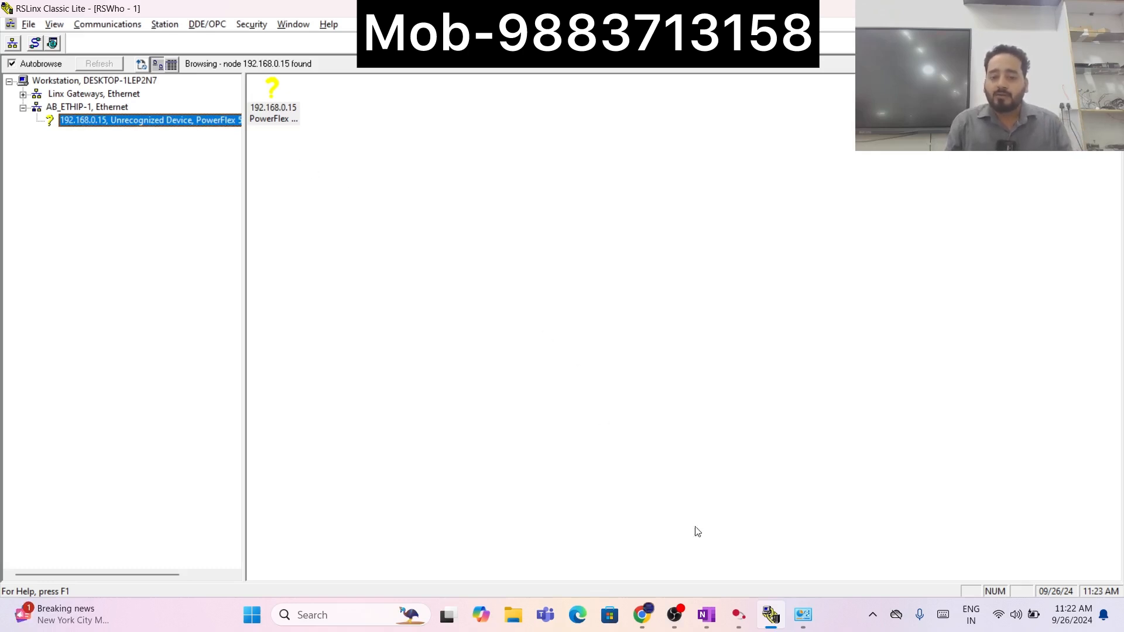
# - Return to Connected Components Workbench and view the connection options available for the PowerFlex 525 drive
pyautogui.click(740, 615)
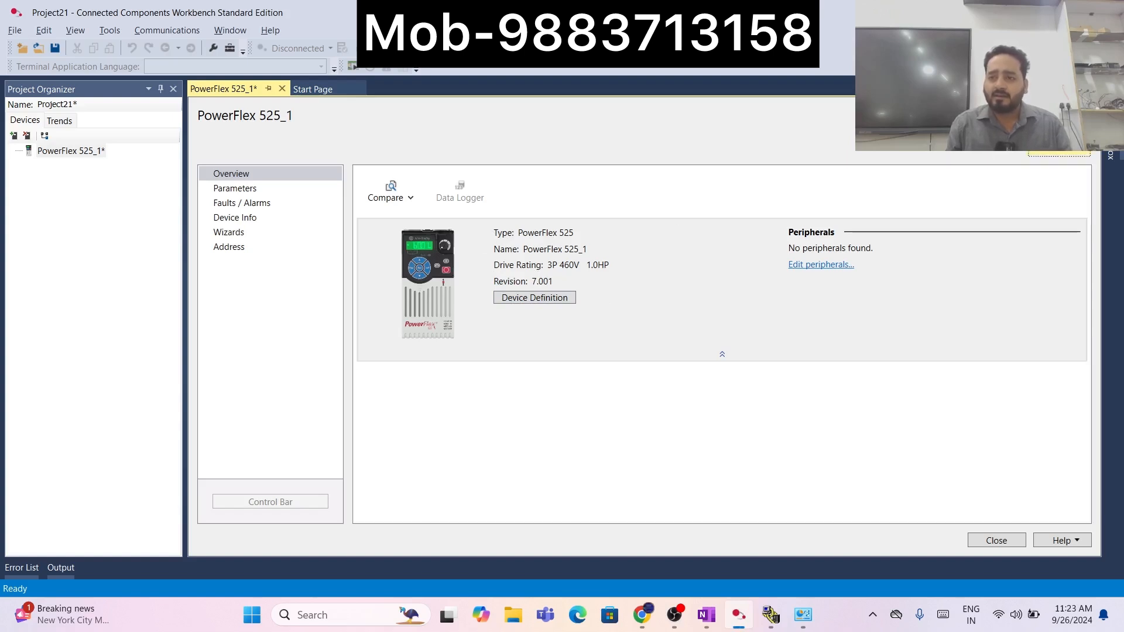
pyautogui.click(1080, 154)
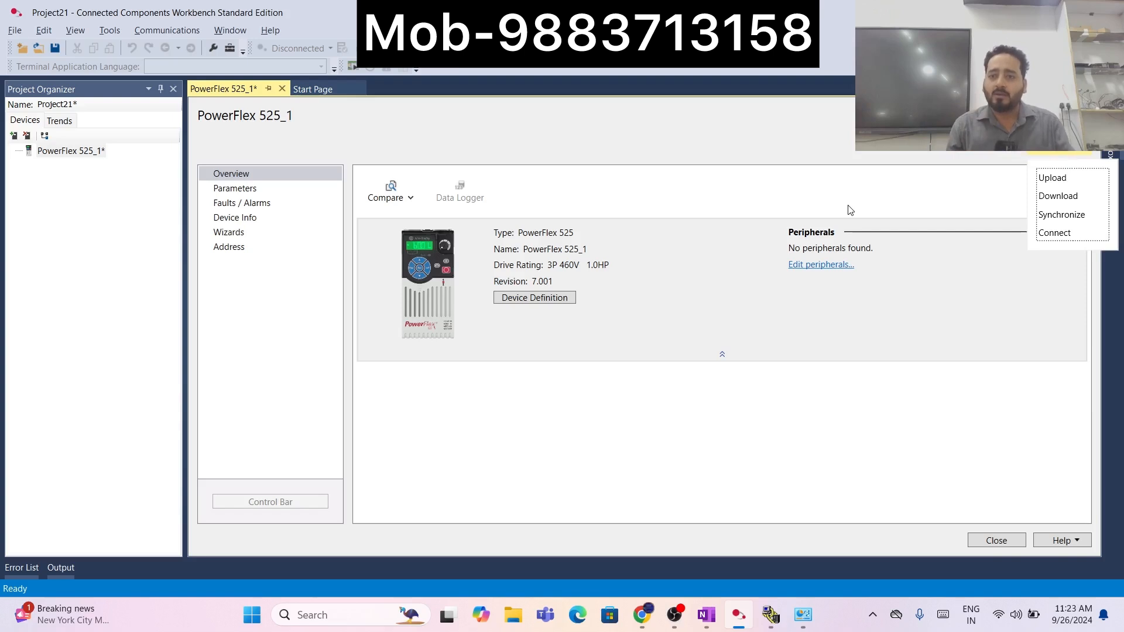
pyautogui.click(260, 195)
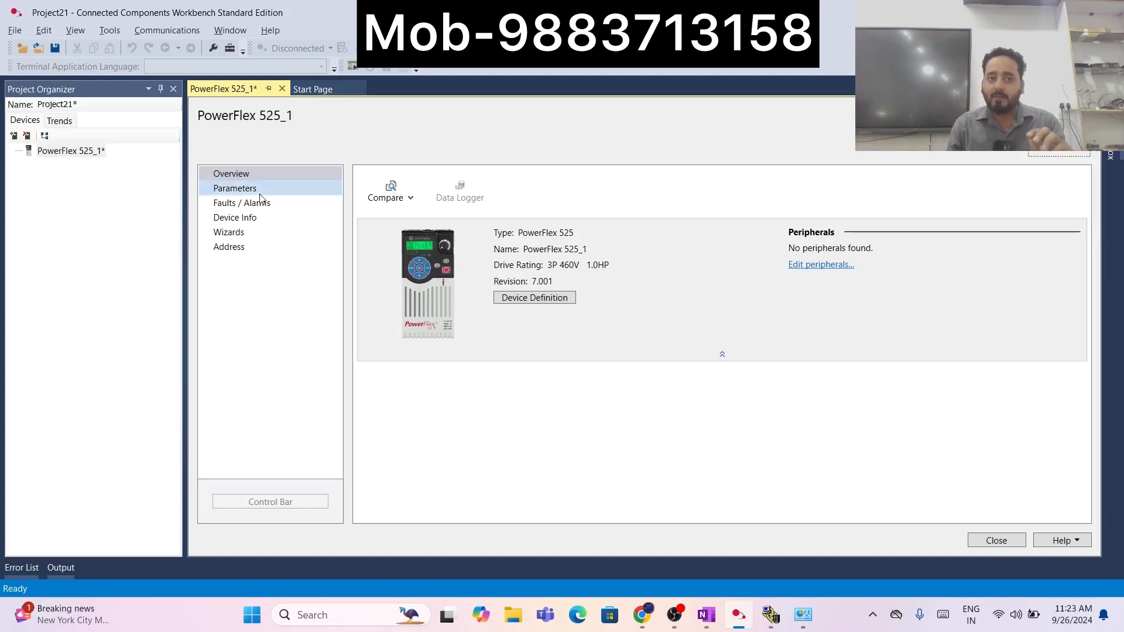
# - Examine the PowerFlex 525's offline parameter list, down to the motor nameplate parameters such as Motor NP RPM
pyautogui.click(276, 195)
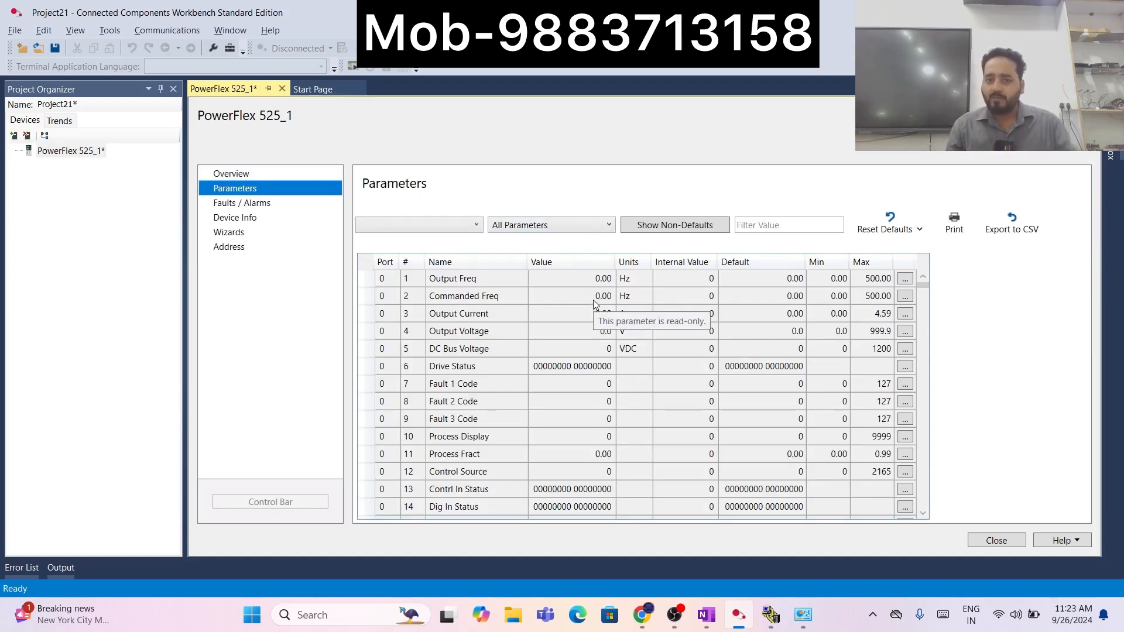
pyautogui.scroll(-8, 550, 369)
pyautogui.scroll(-1, 551, 375)
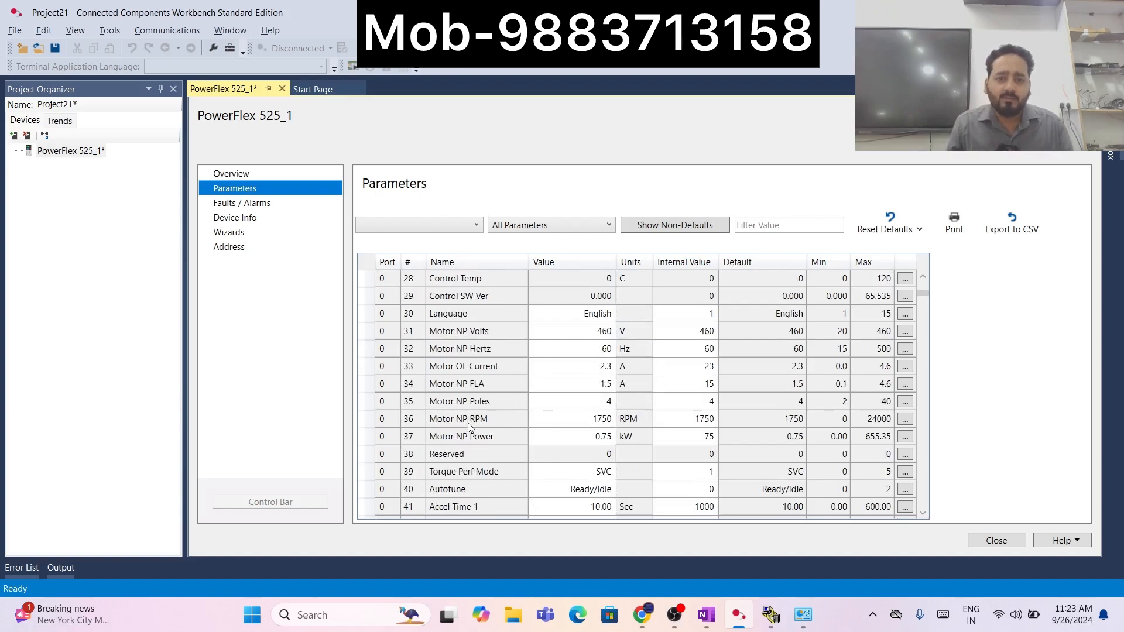
pyautogui.doubleClick(600, 420)
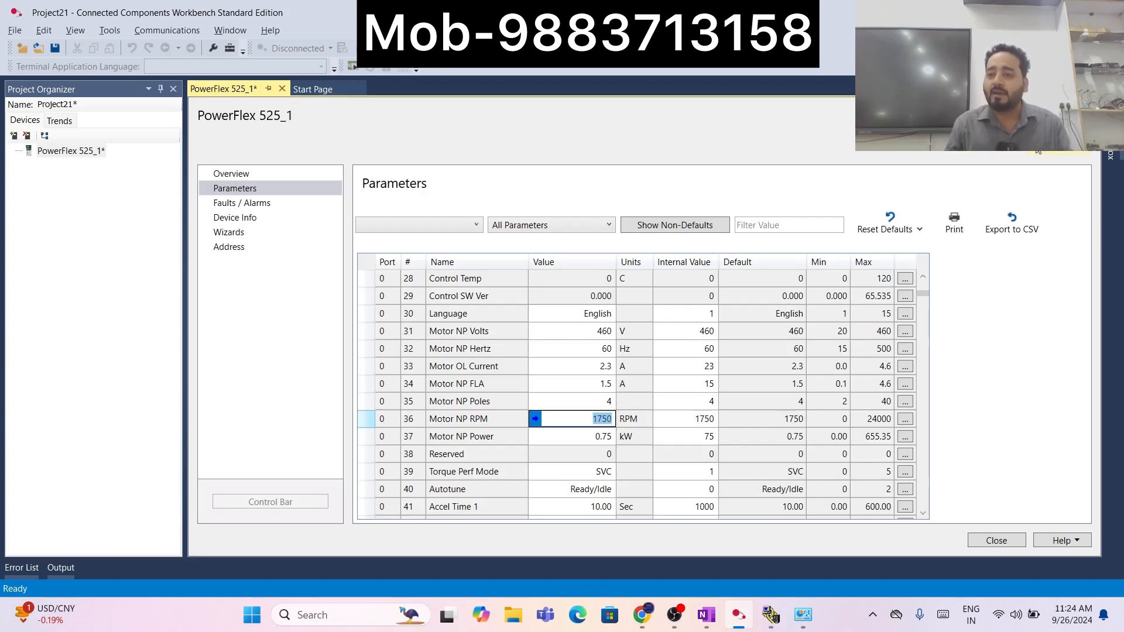
# - Connect to the PowerFlex 525 at 192.168.0.15 on AB_ETHIP-1, resolving all differences in favour of the physical device
pyautogui.click(1060, 144)
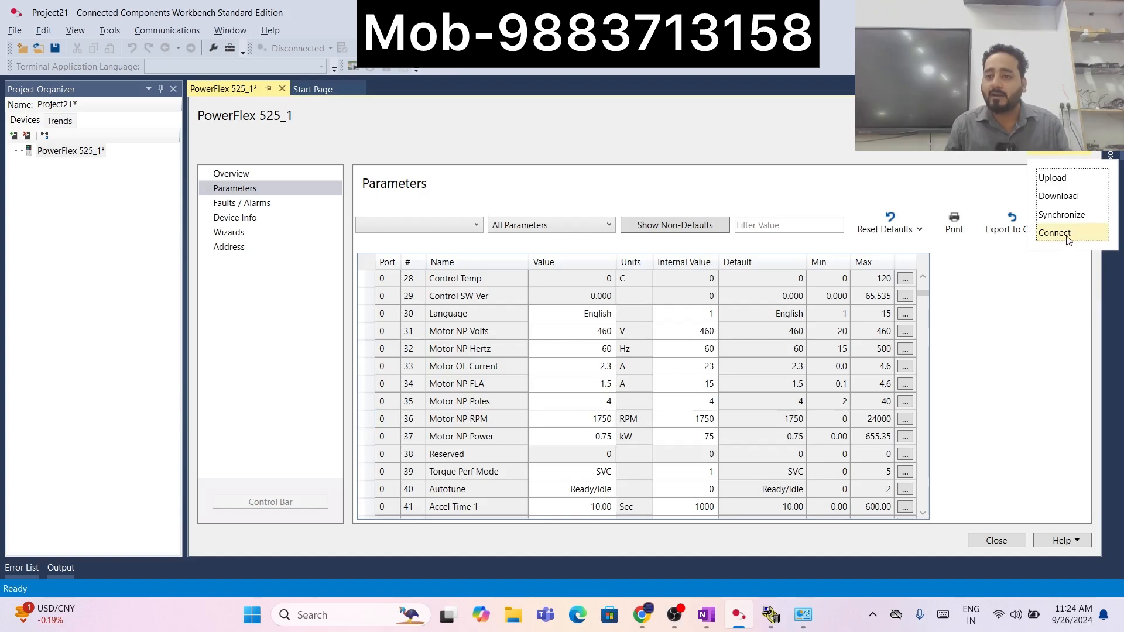
pyautogui.click(1064, 233)
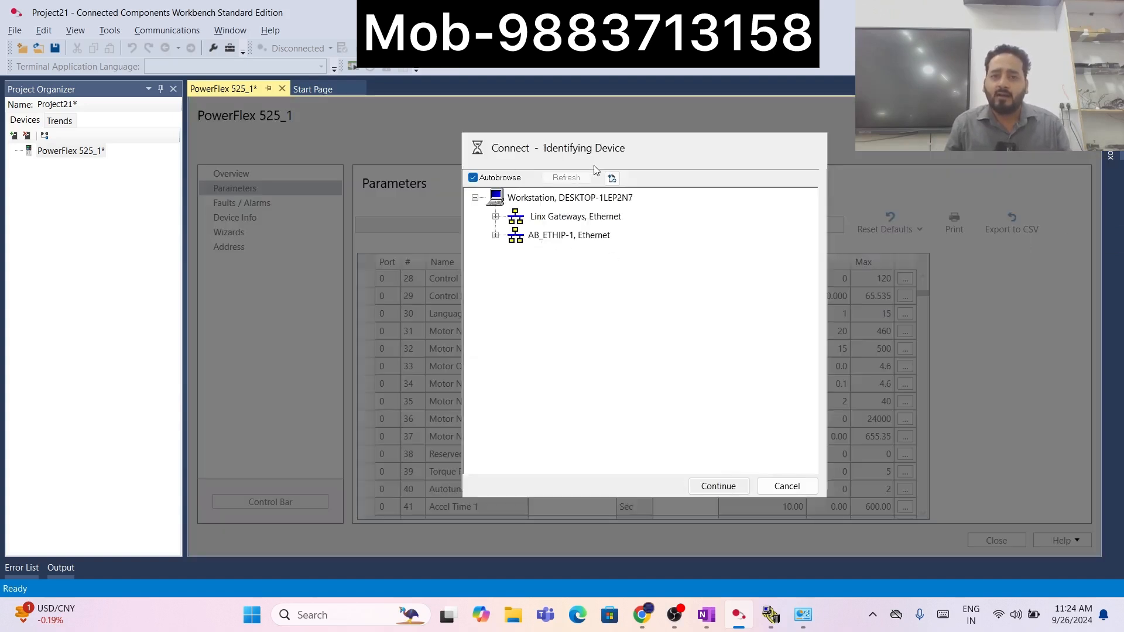
pyautogui.click(496, 236)
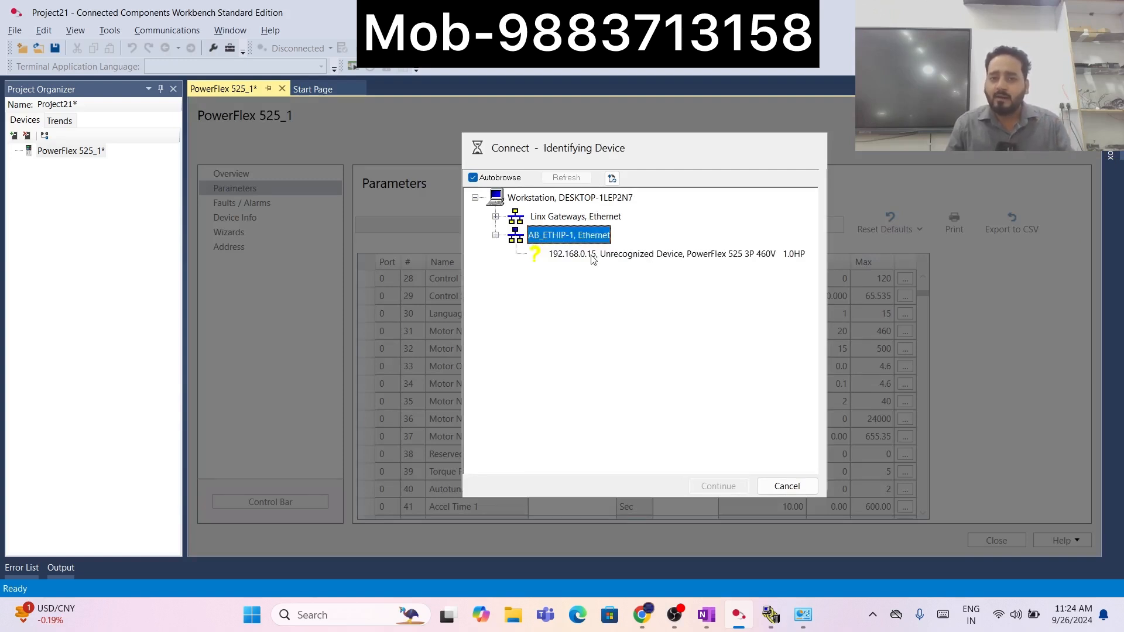
pyautogui.click(572, 258)
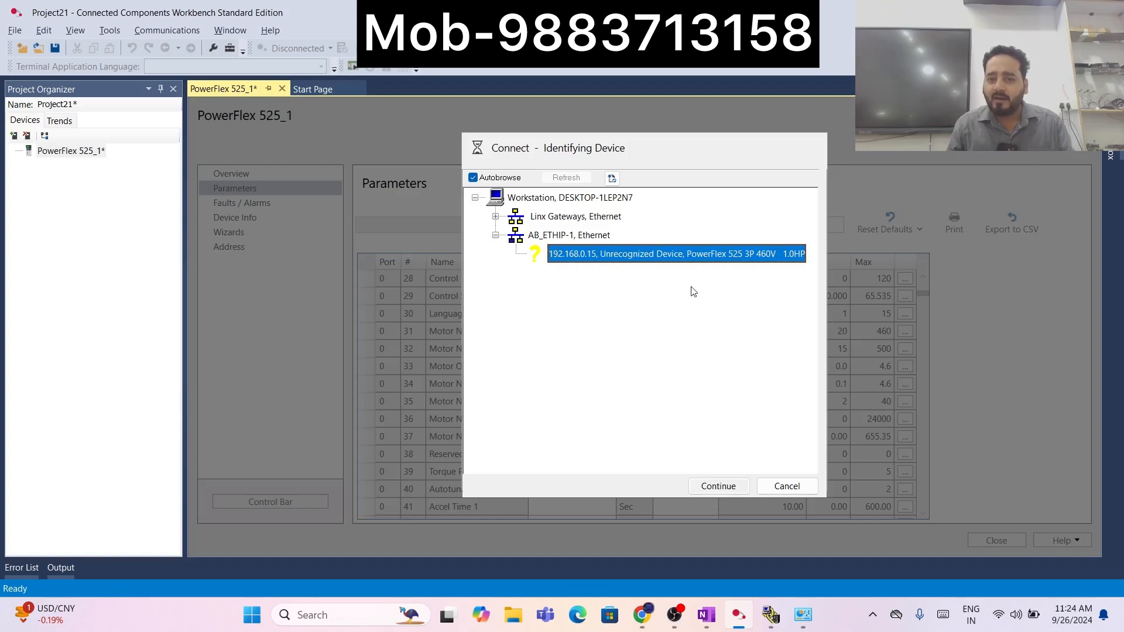
pyautogui.click(729, 487)
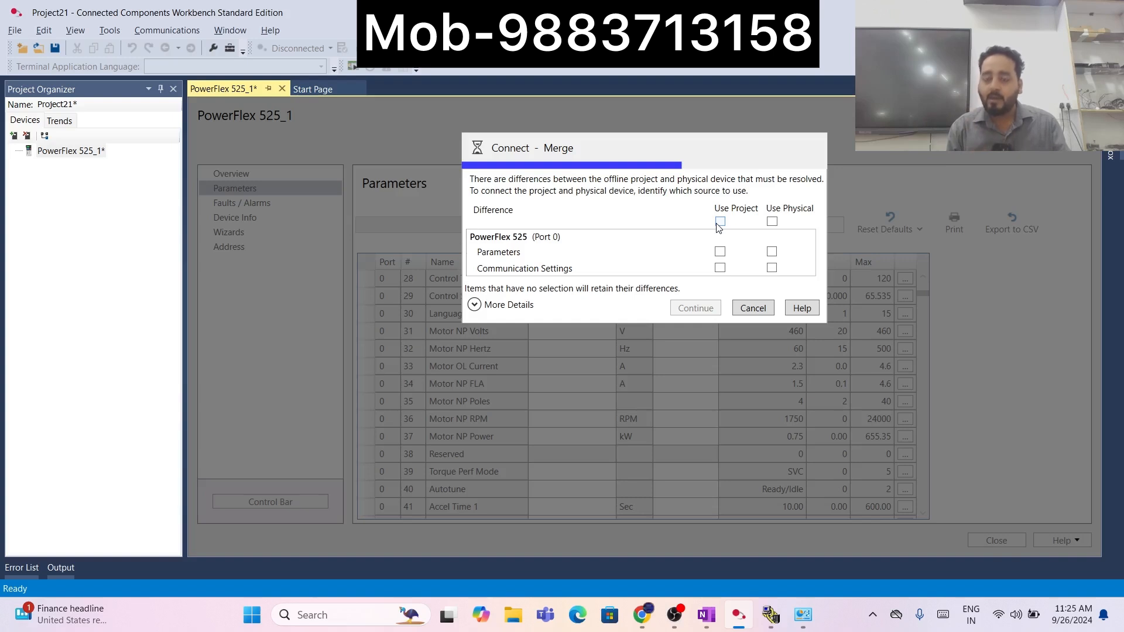
pyautogui.click(772, 222)
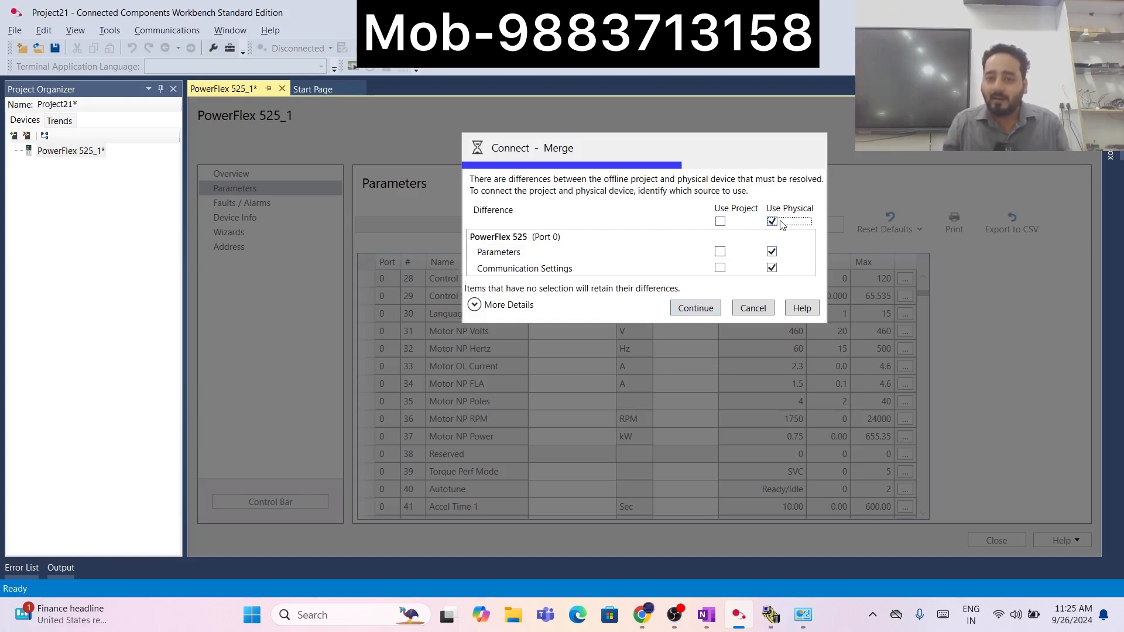
pyautogui.click(691, 309)
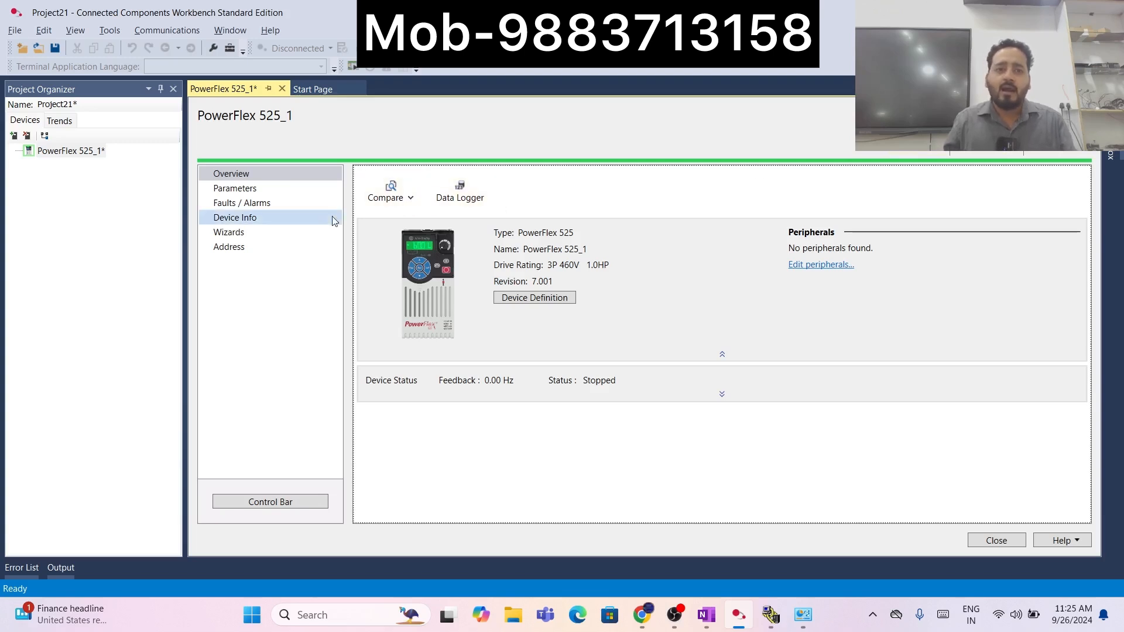
# - Examine the connected drive's full parameter list, including parameter numbers, names and values, with All Parameters shown
pyautogui.click(243, 192)
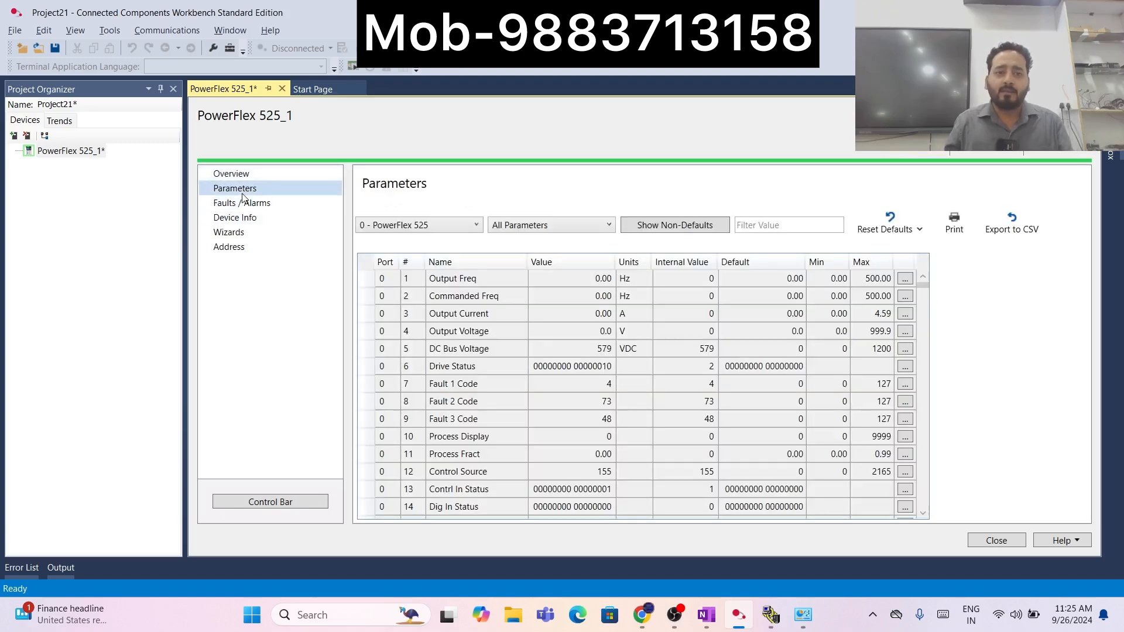
pyautogui.click(563, 227)
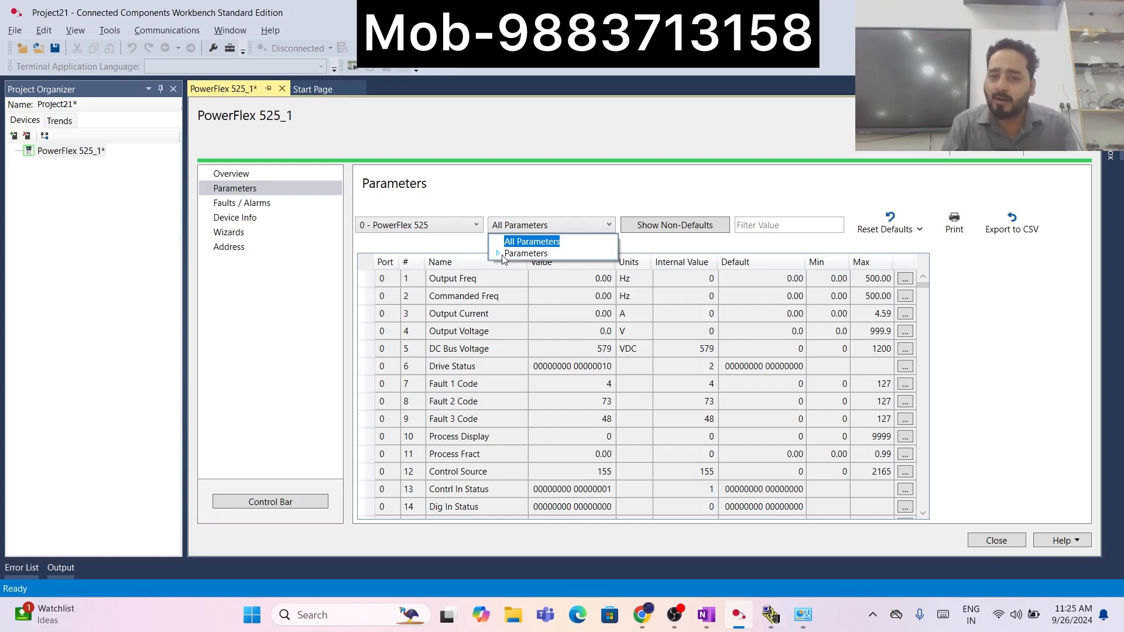
pyautogui.click(550, 227)
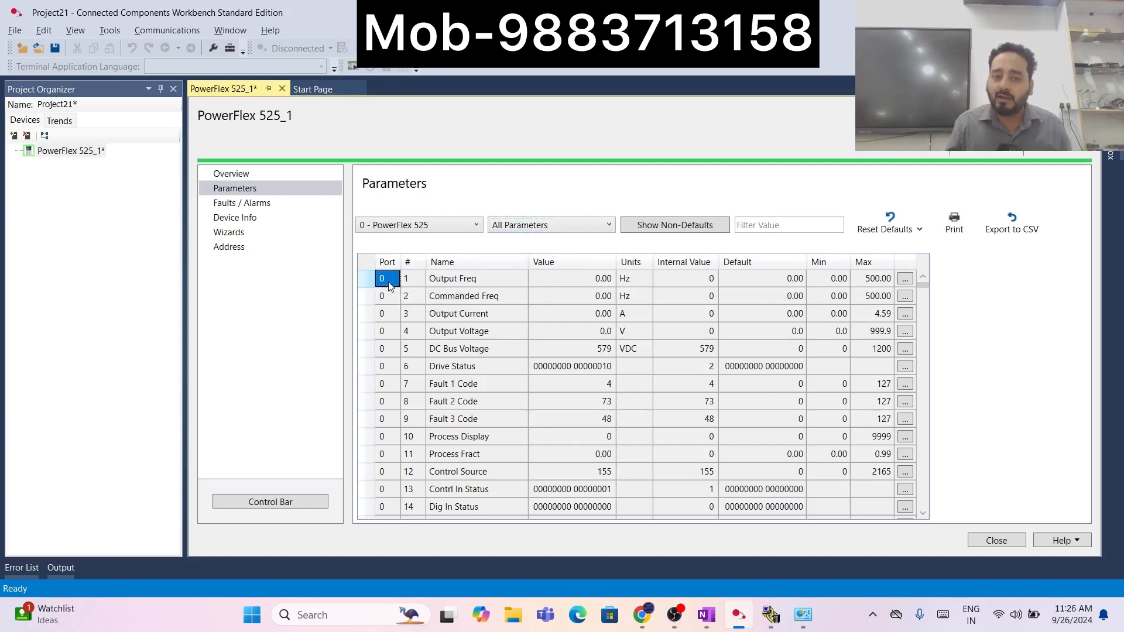
pyautogui.click(535, 229)
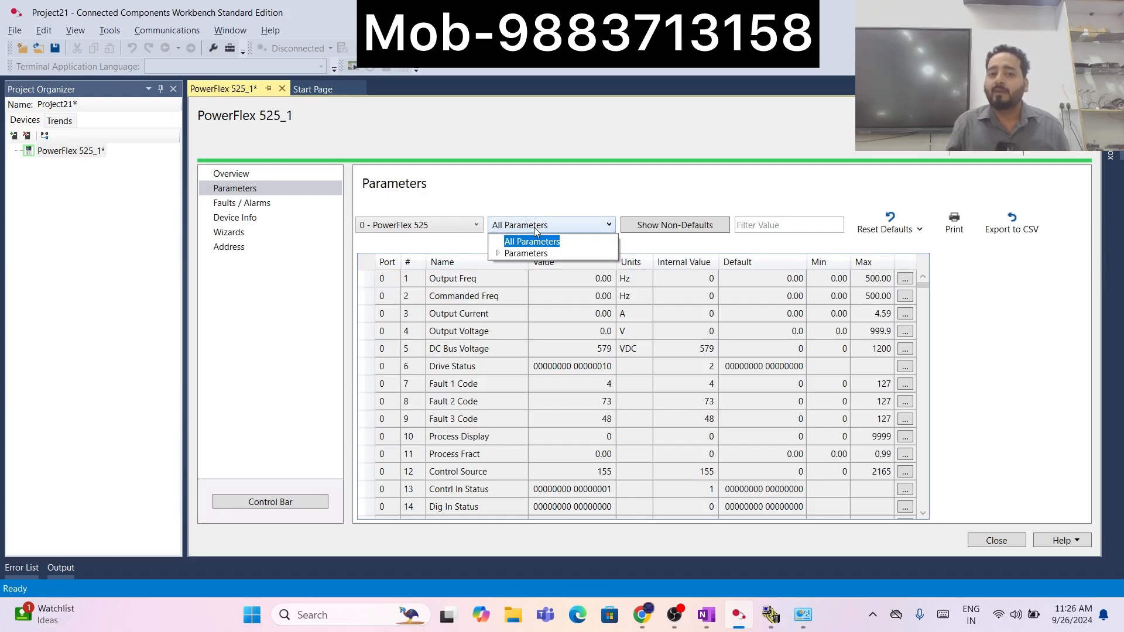
pyautogui.click(535, 228)
pyautogui.scroll(-2, 413, 307)
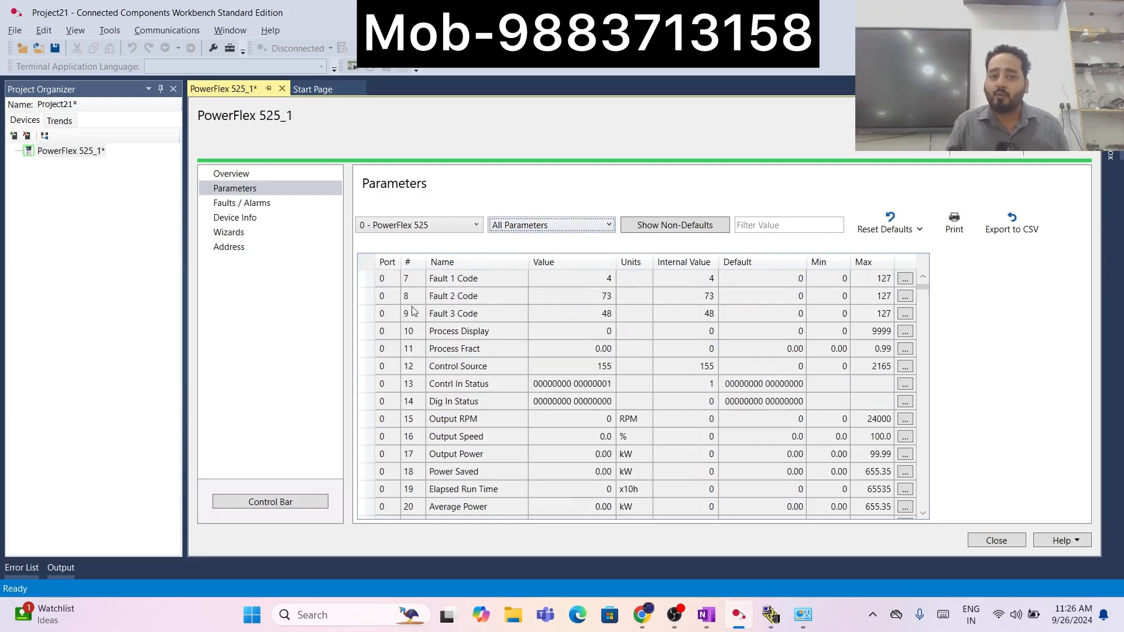
pyautogui.scroll(2, 413, 300)
pyautogui.click(409, 284)
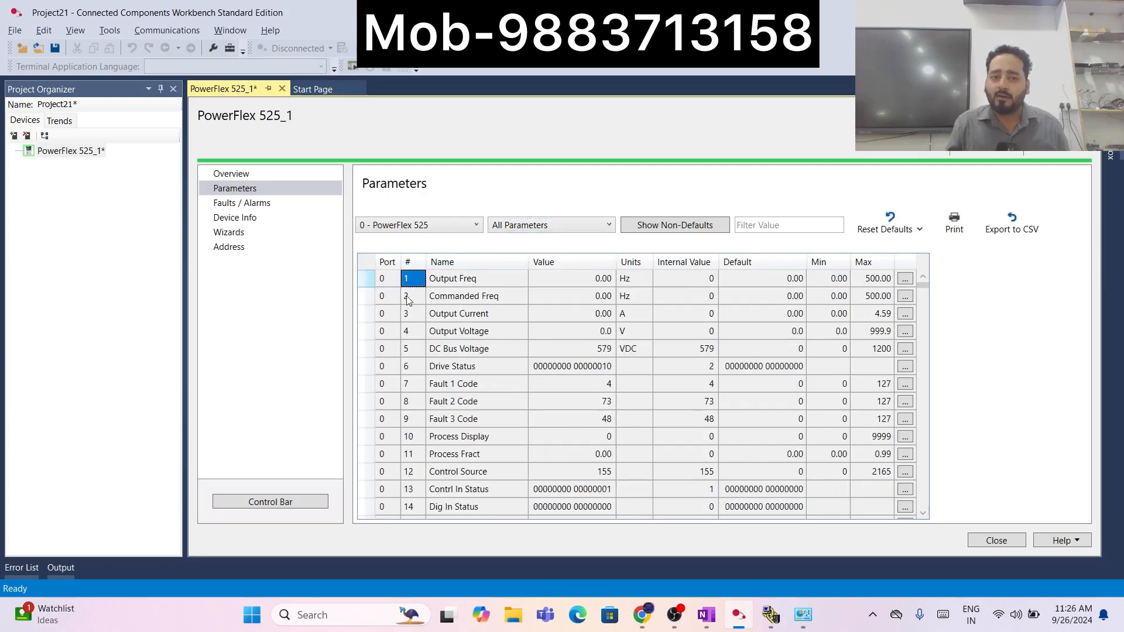
pyautogui.click(410, 297)
pyautogui.click(410, 314)
pyautogui.scroll(-19, 415, 345)
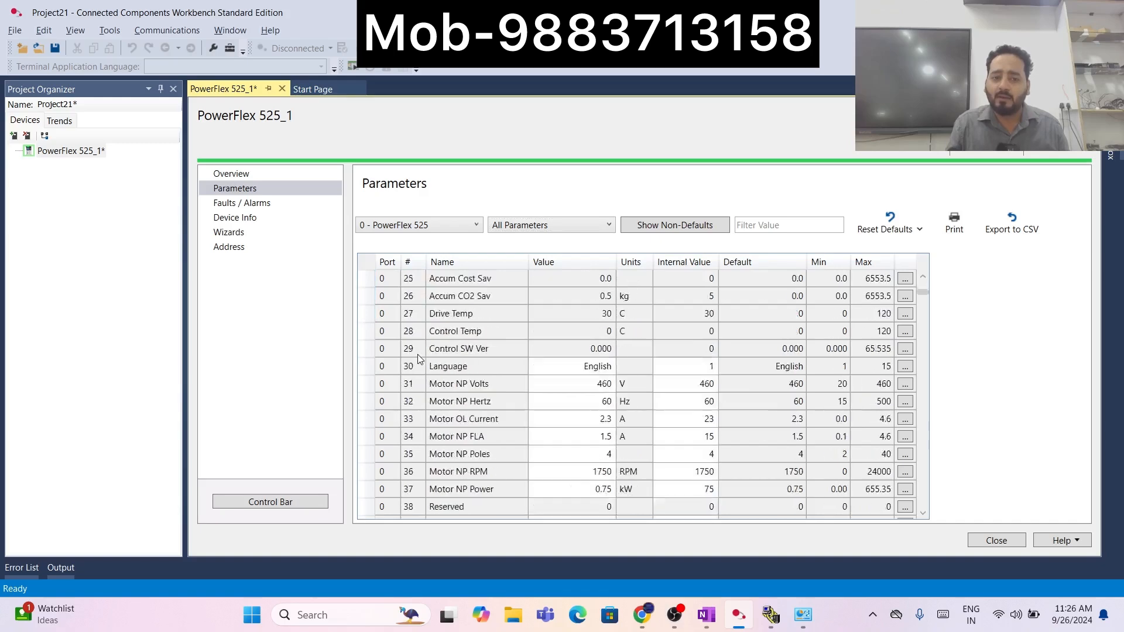
pyautogui.scroll(-14, 420, 360)
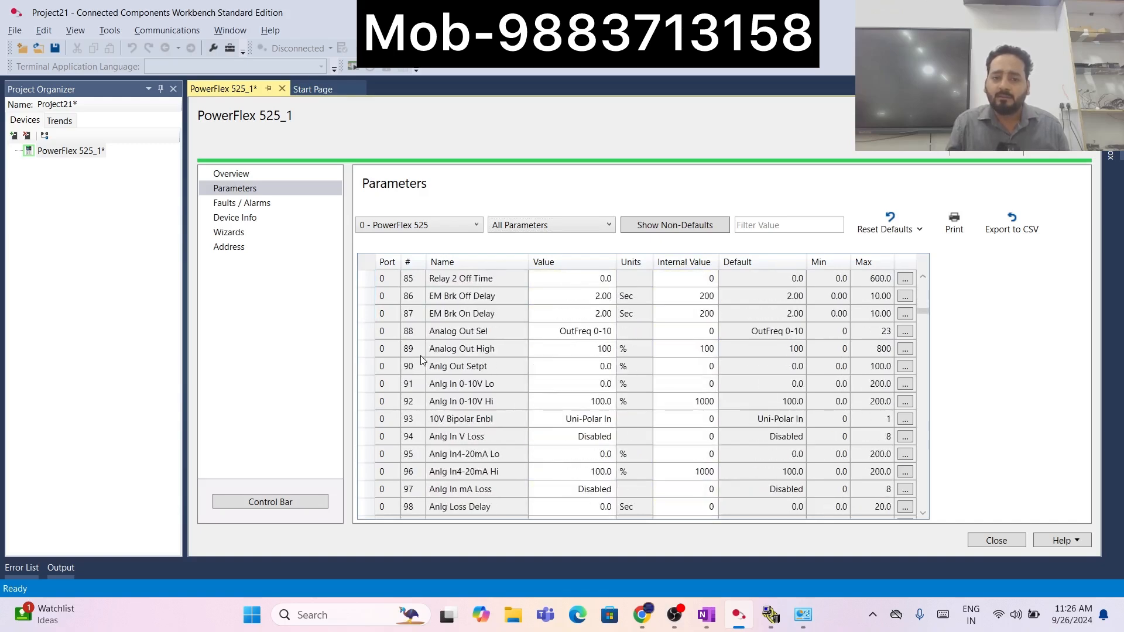
pyautogui.scroll(20, 420, 356)
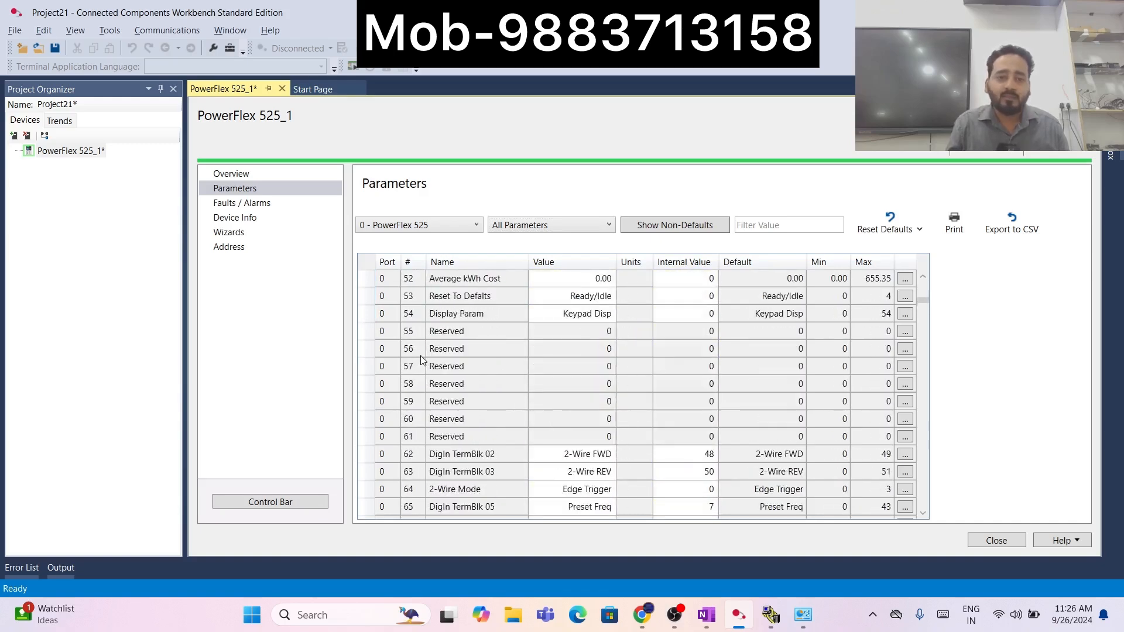
pyautogui.scroll(1, 419, 356)
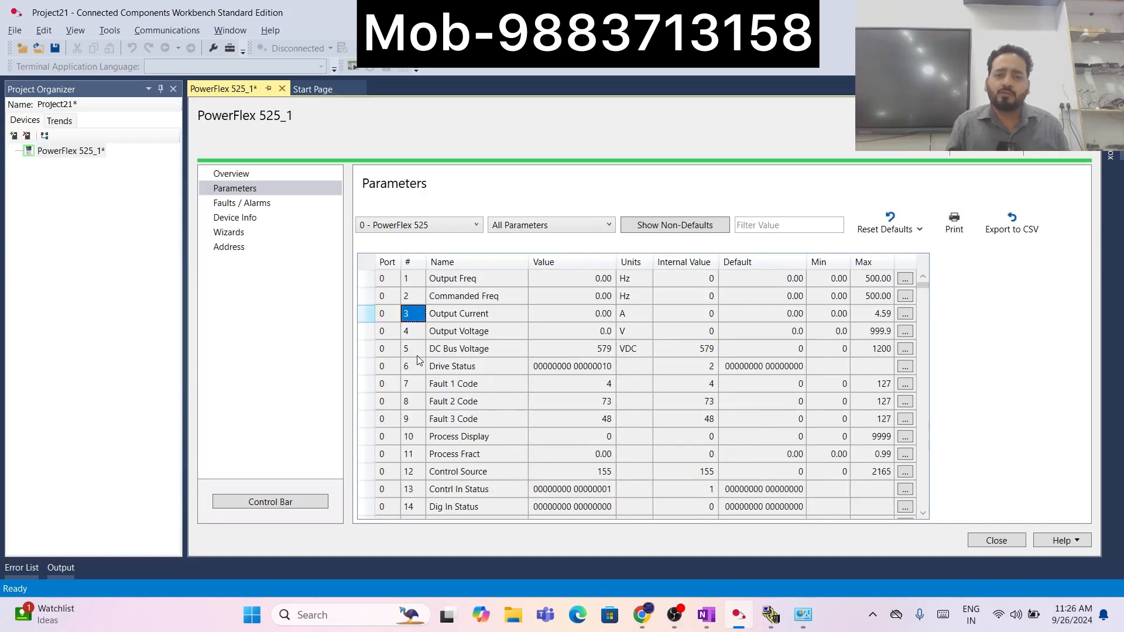
# - Filter the parameter list to the Basic Display group and review its read-only parameters
pyautogui.click(597, 226)
pyautogui.click(498, 254)
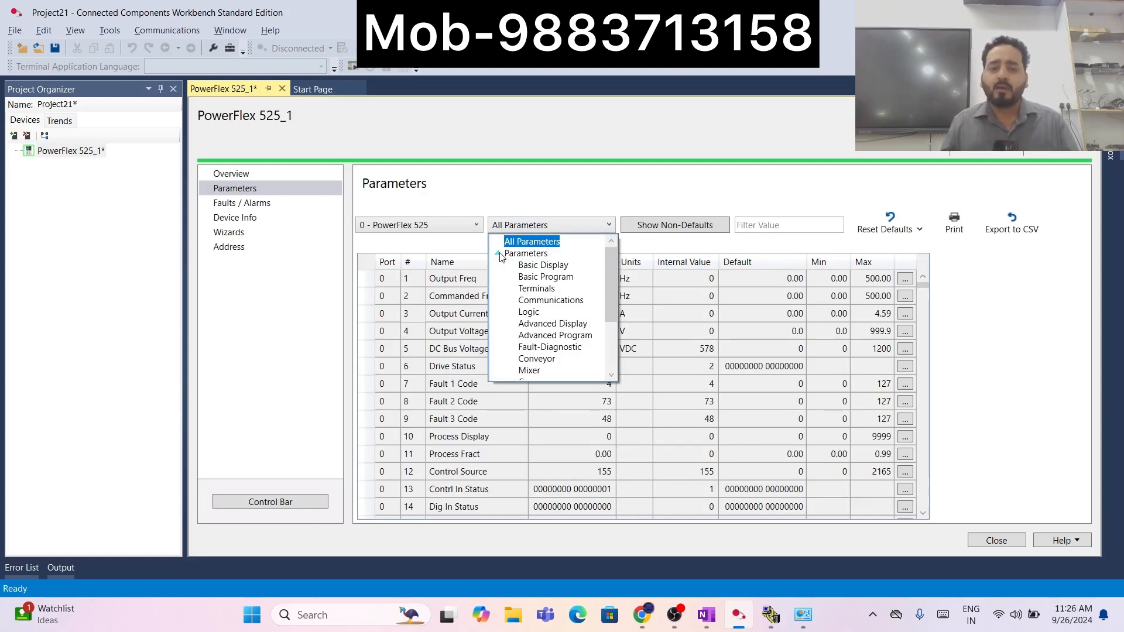
pyautogui.click(530, 267)
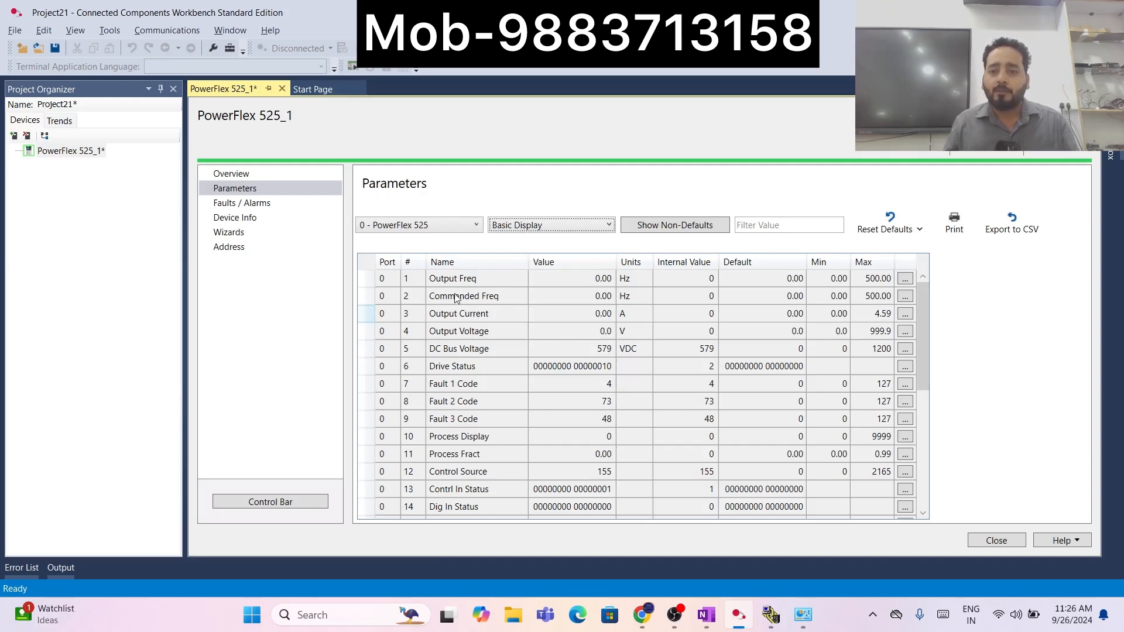
pyautogui.scroll(-5, 501, 328)
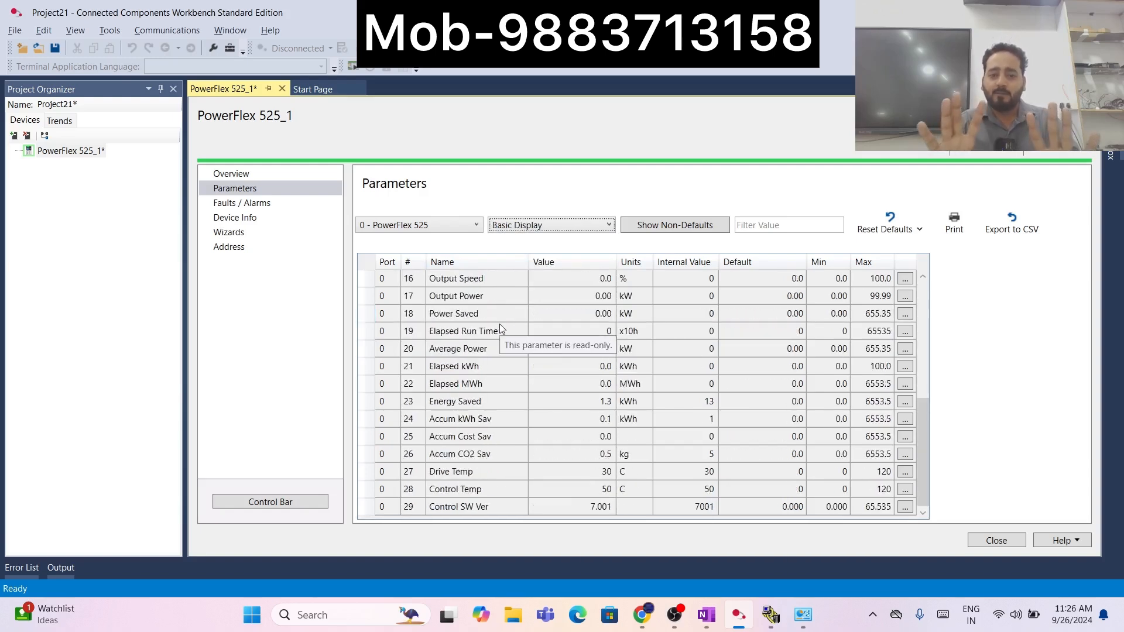
pyautogui.scroll(5, 501, 328)
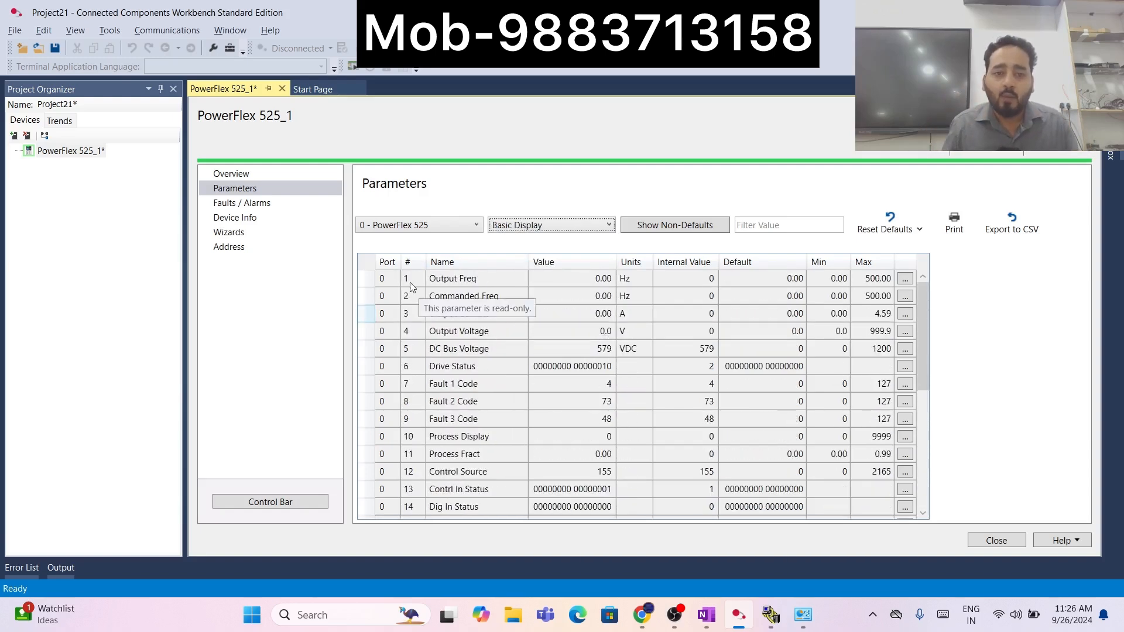
pyautogui.scroll(-5, 422, 385)
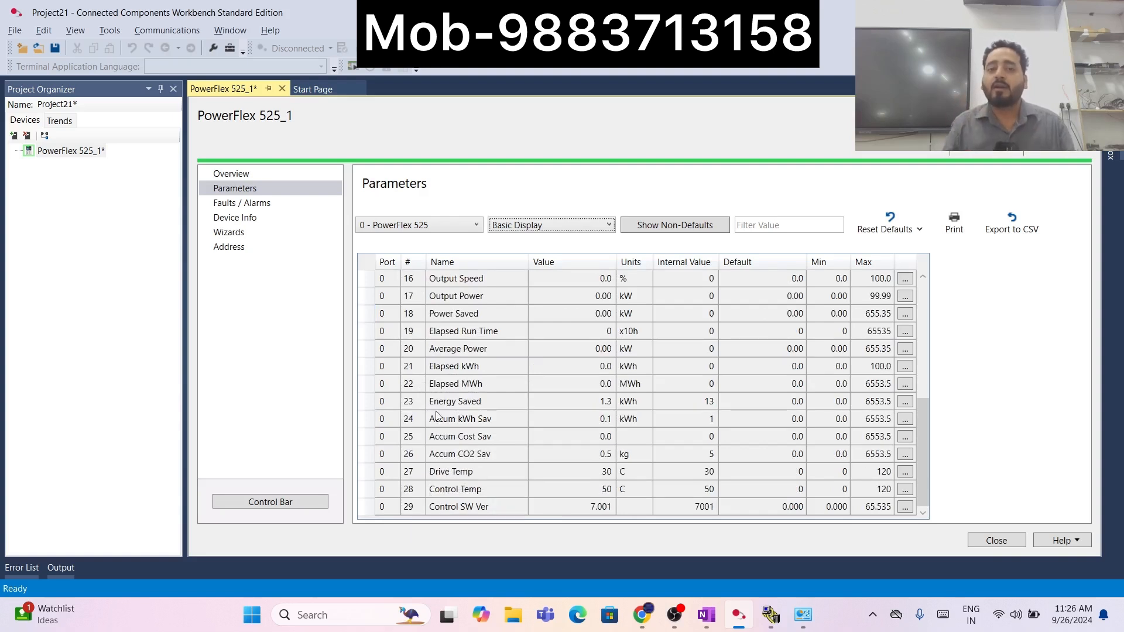
# - Filter the parameter list to the Basic Program group and set both Accel Time 1 and Decel Time 1 to 30 seconds
pyautogui.click(568, 229)
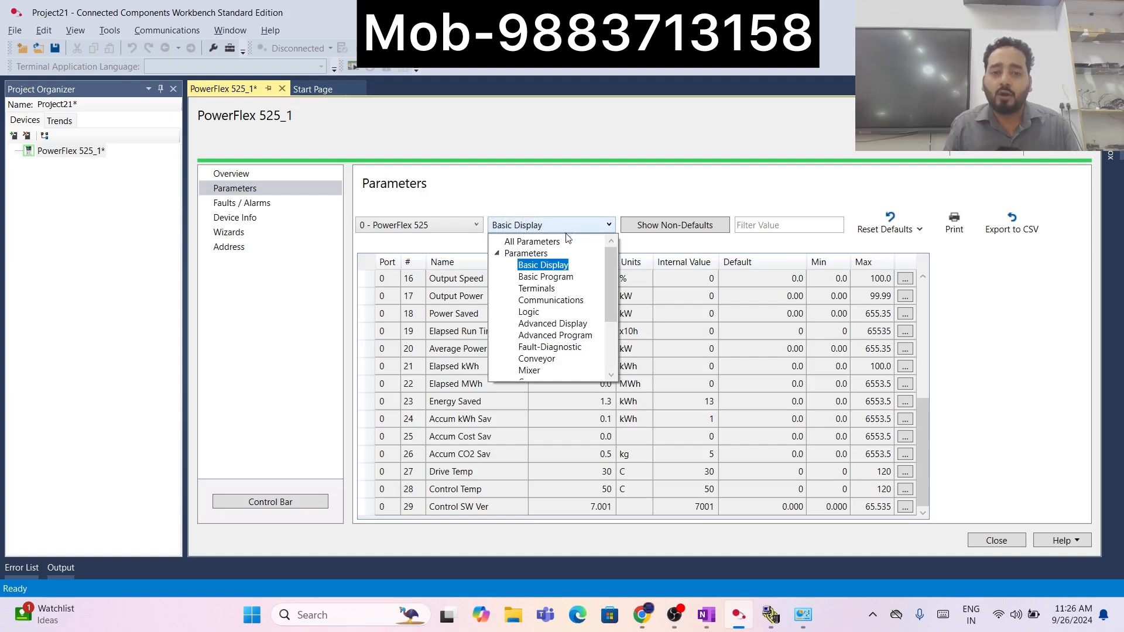
pyautogui.click(559, 278)
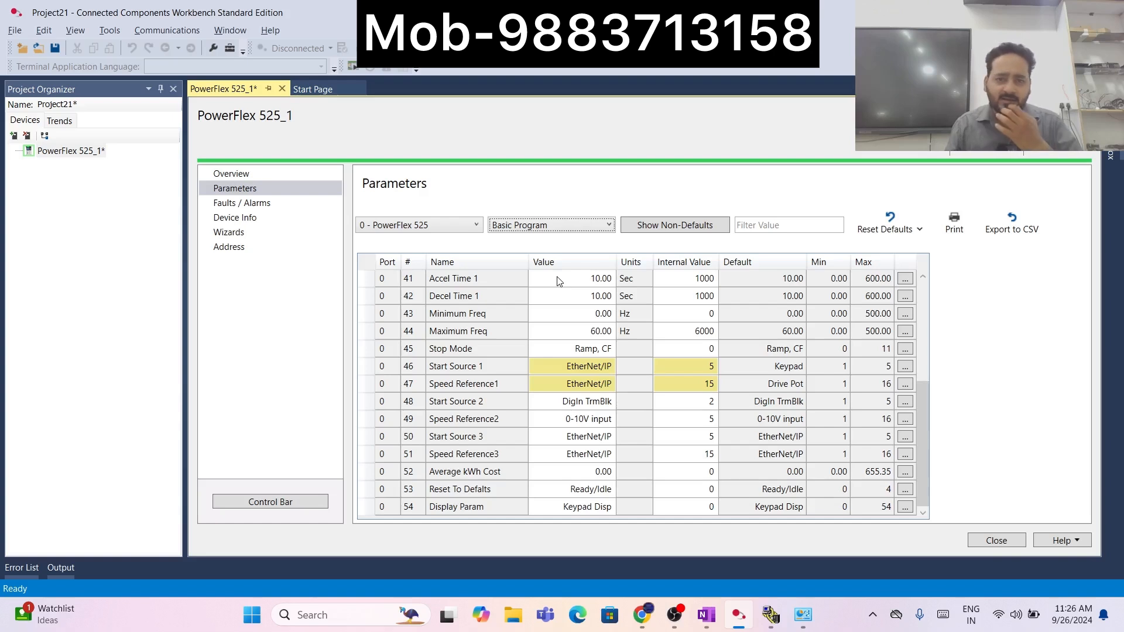
pyautogui.click(598, 279)
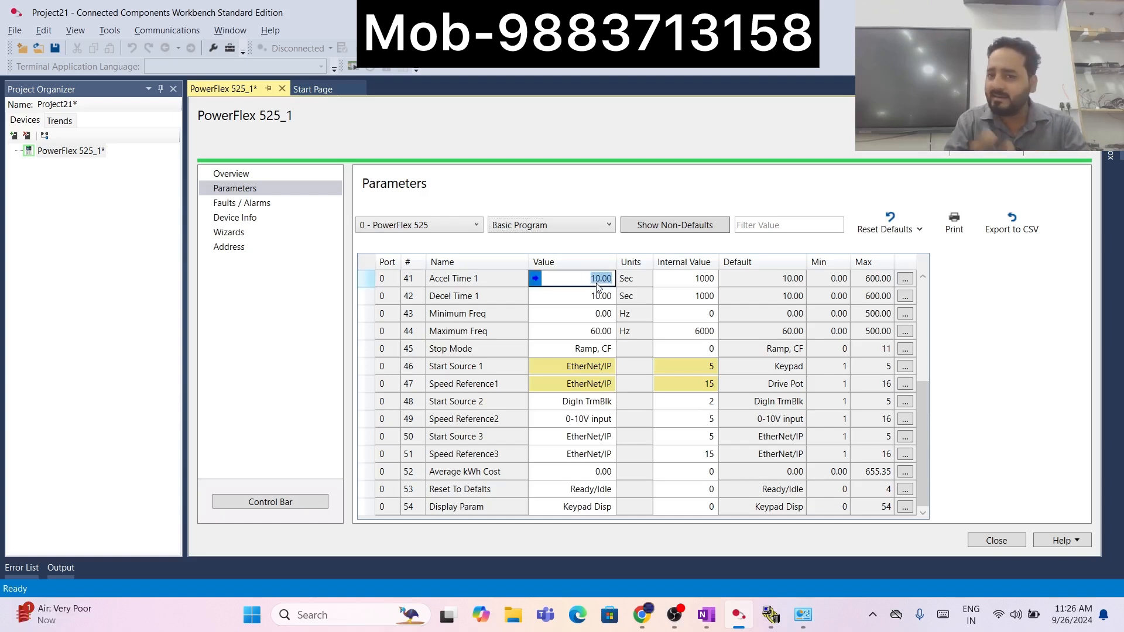
pyautogui.write('30')
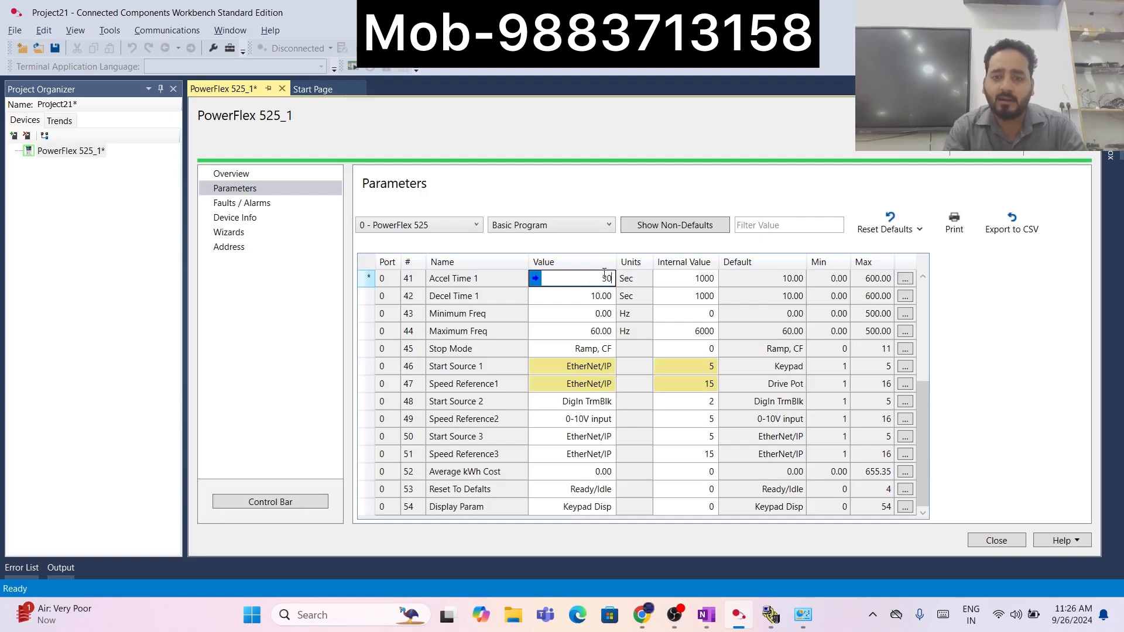
pyautogui.press('Return')
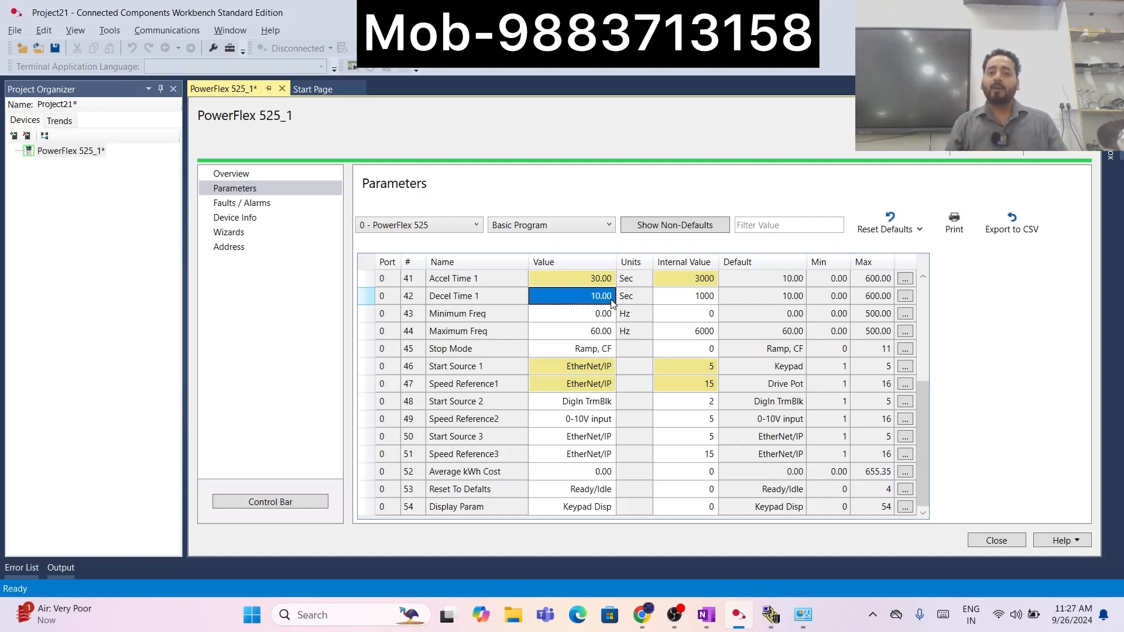
pyautogui.click(604, 300)
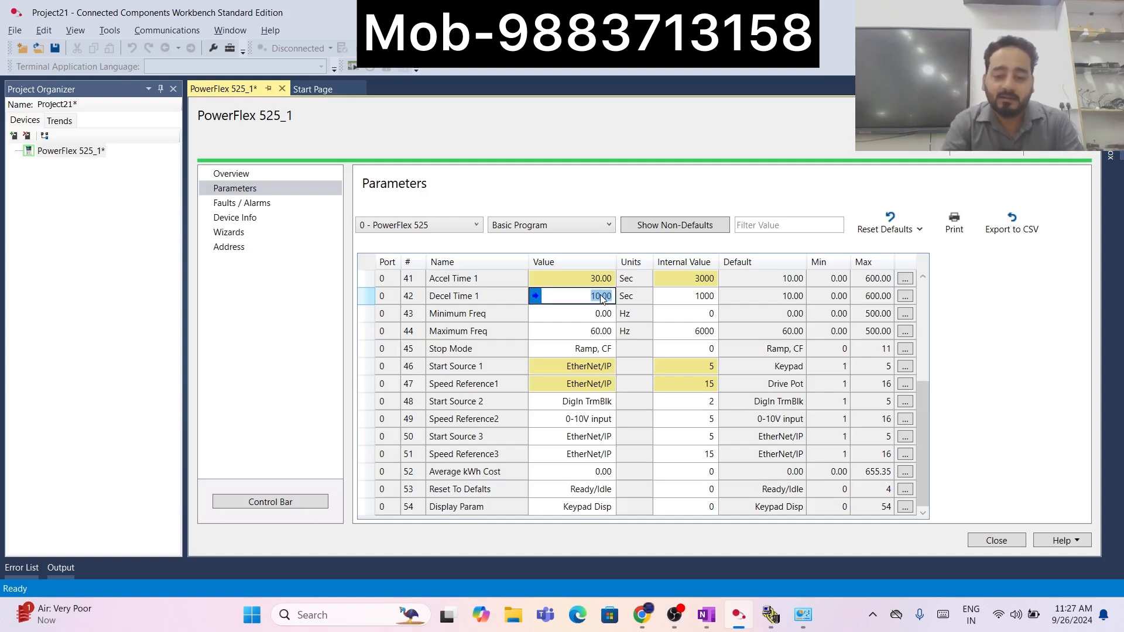
pyautogui.write('30')
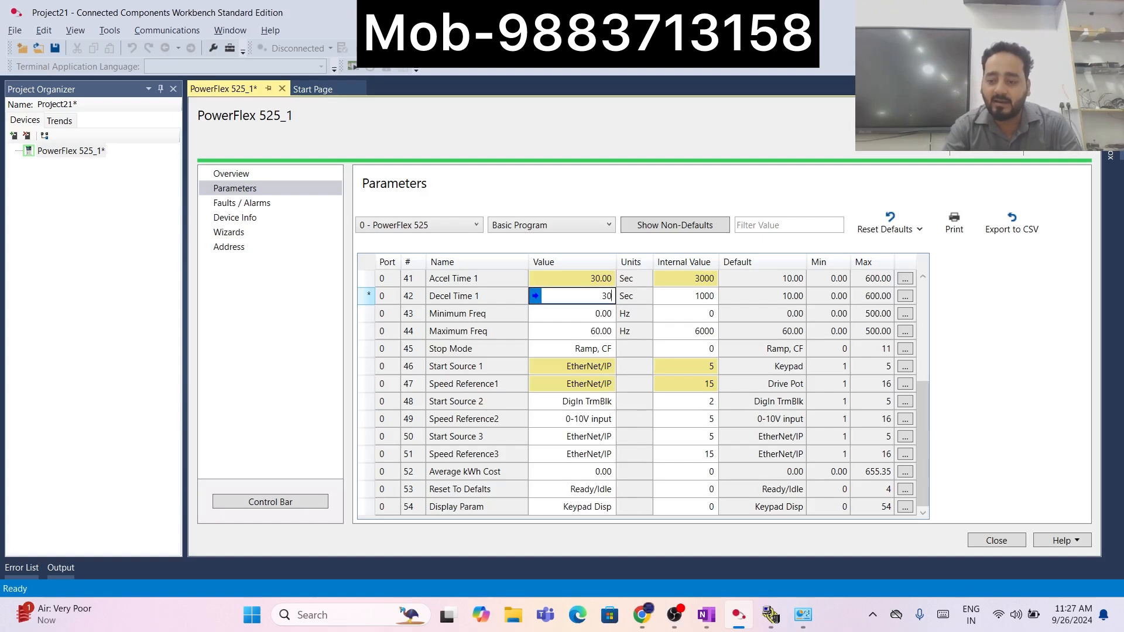
pyautogui.press('Return')
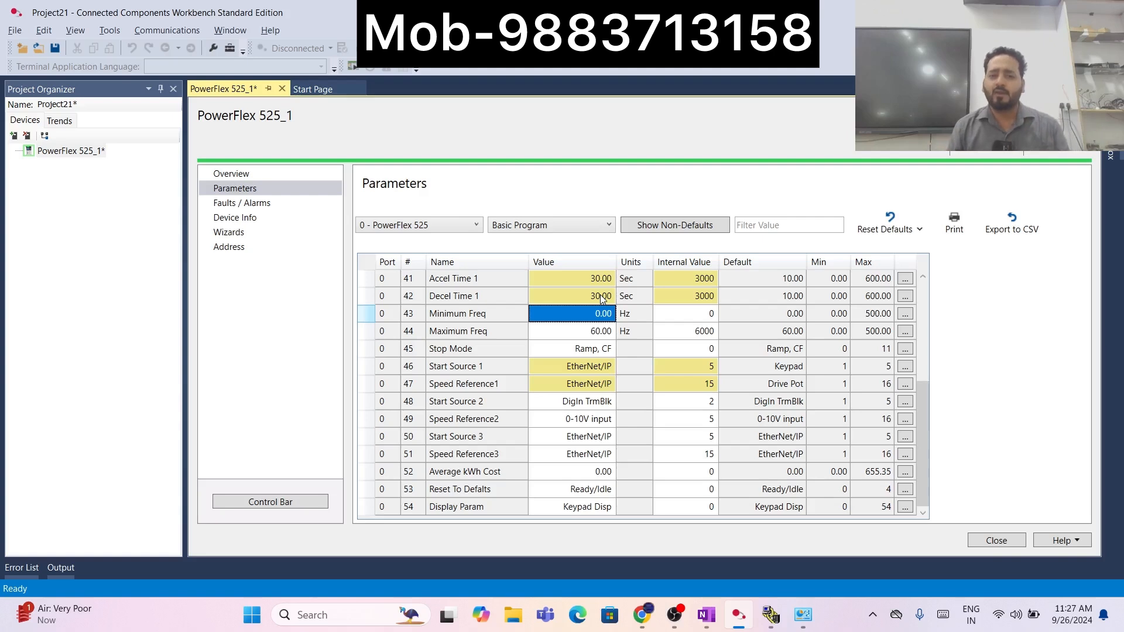
# - Set the drive's Maximum Freq parameter to 50 Hz
pyautogui.doubleClick(594, 331)
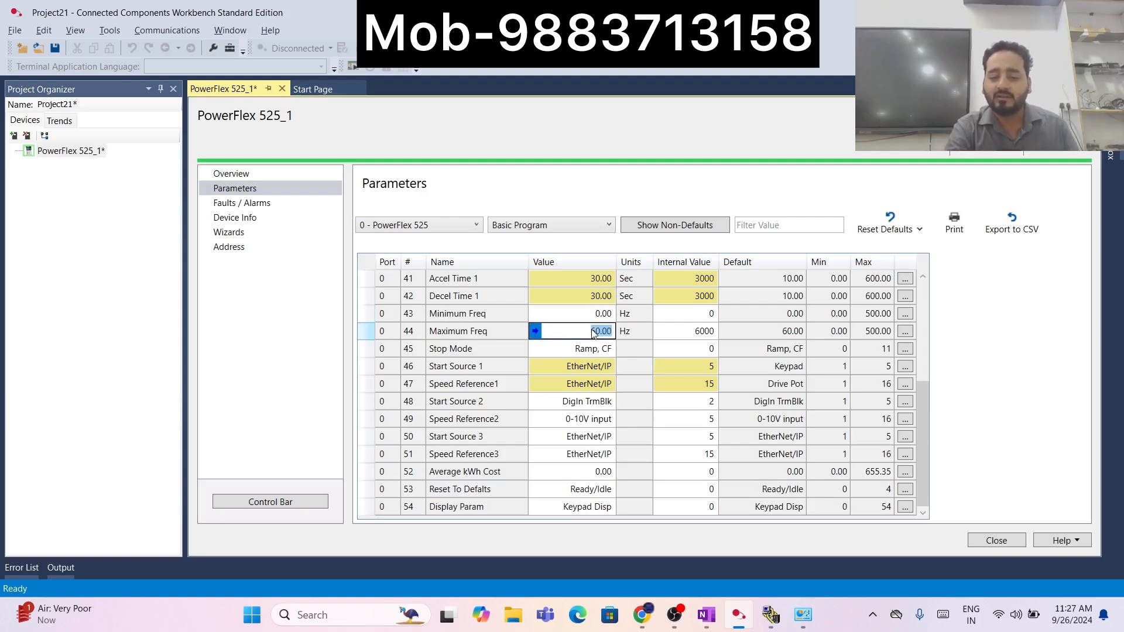
pyautogui.write('50')
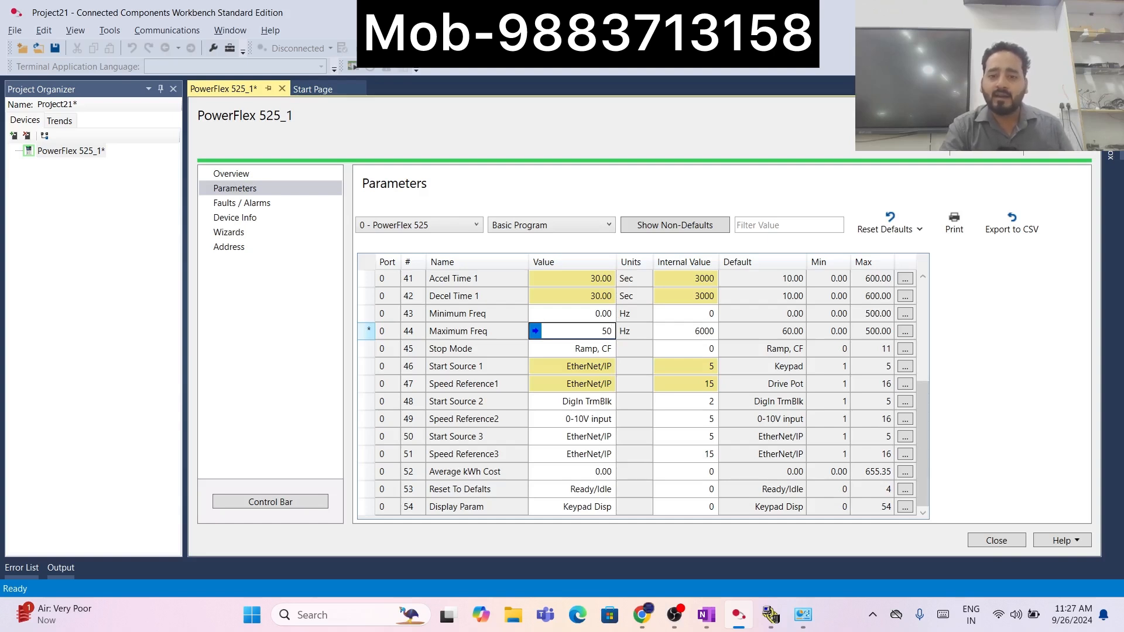
pyautogui.press('Return')
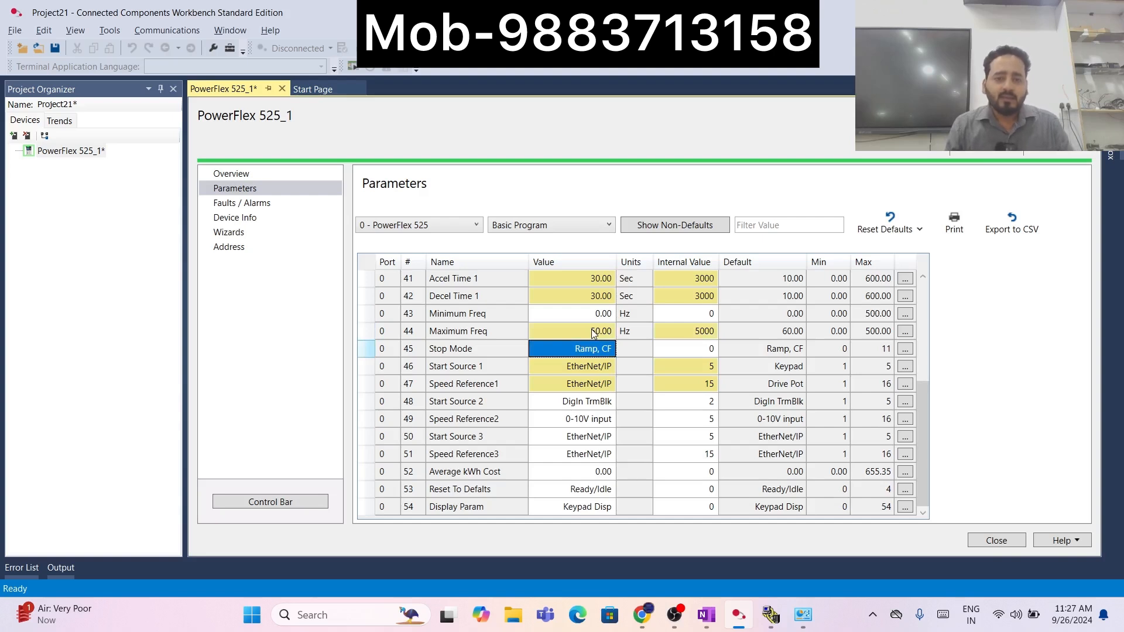
# - Switch Start Source 1 to Keypad, and set it back to EtherNet/IP
pyautogui.click(483, 367)
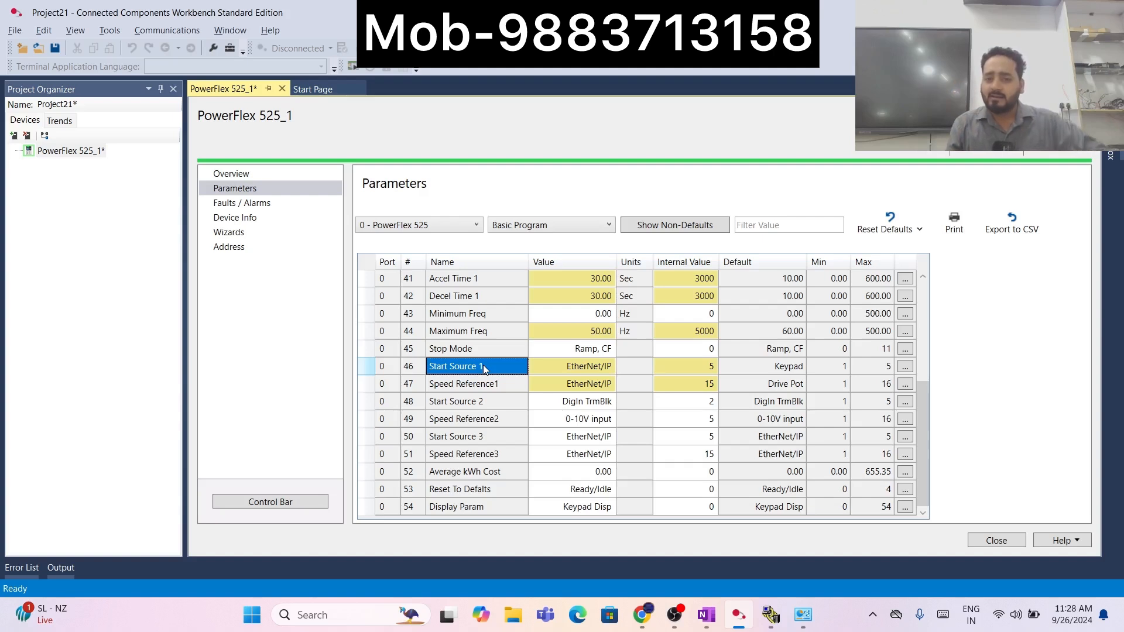
pyautogui.click(602, 367)
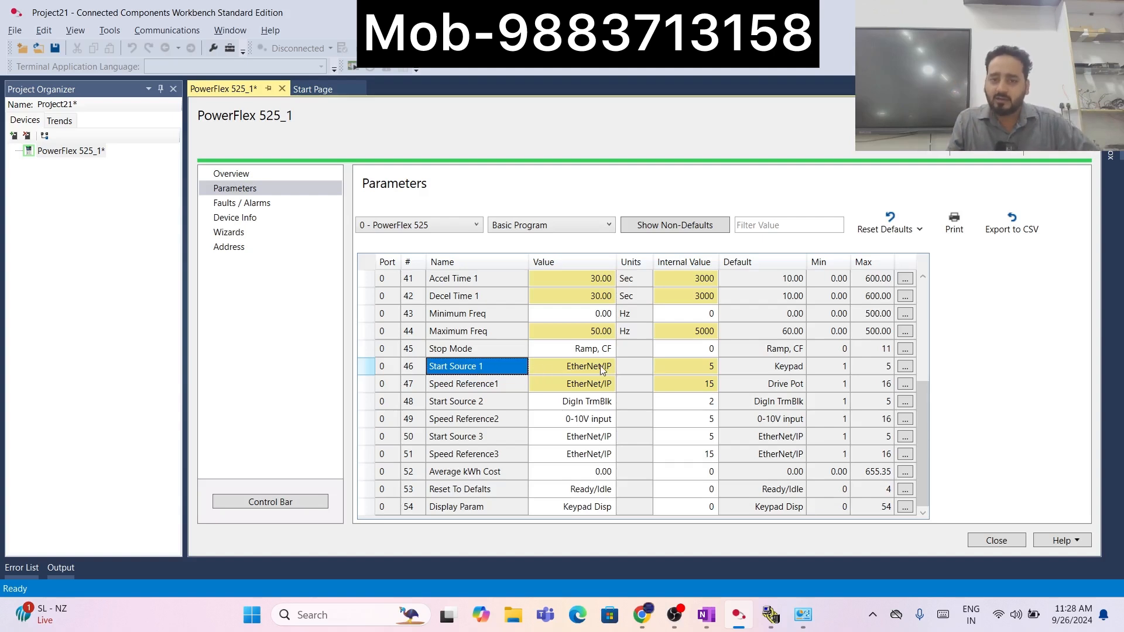
pyautogui.click(603, 366)
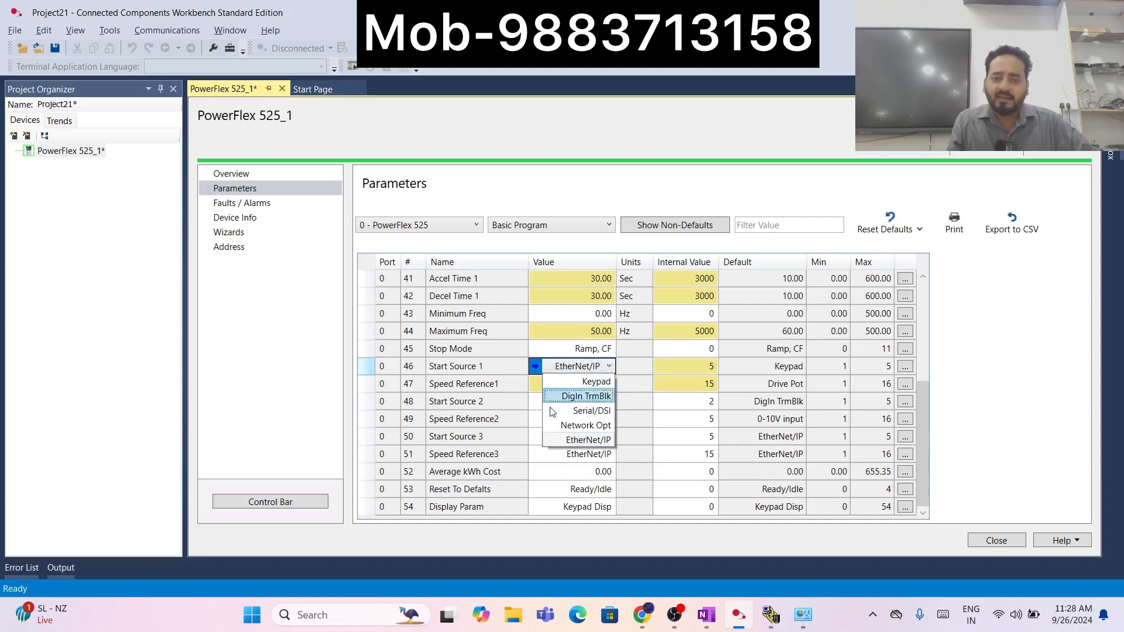
pyautogui.click(589, 383)
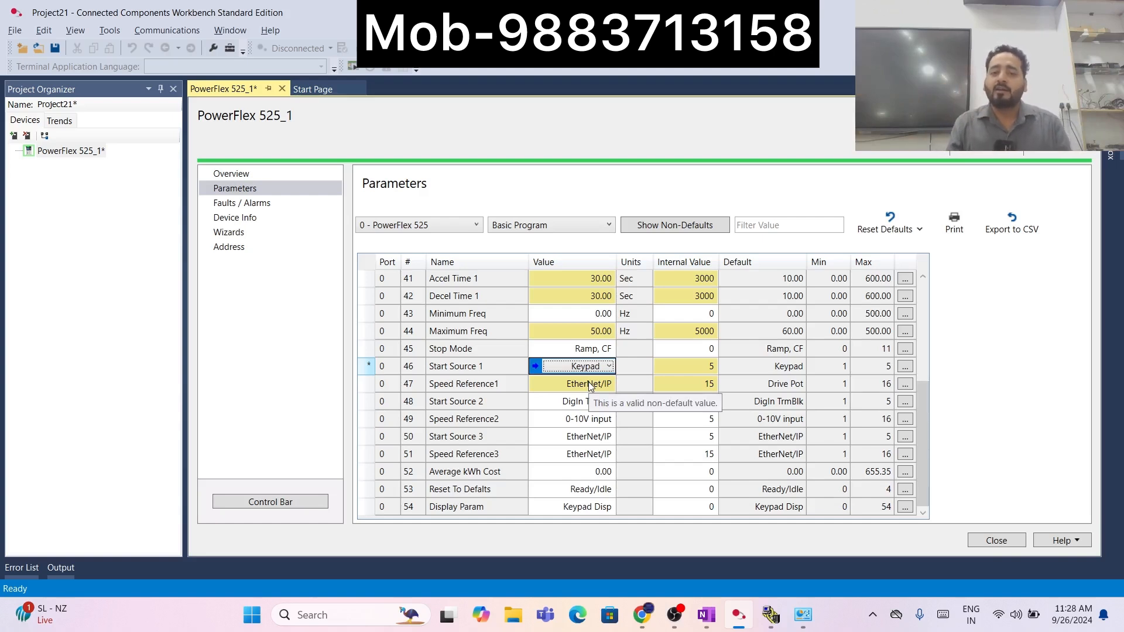
pyautogui.click(606, 369)
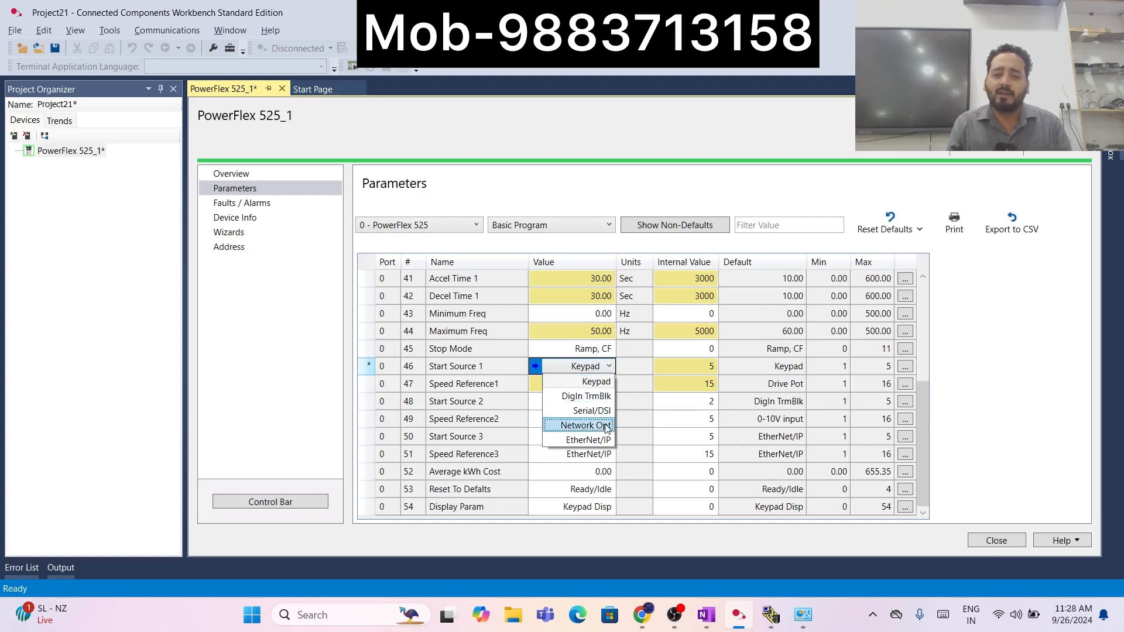
pyautogui.click(604, 440)
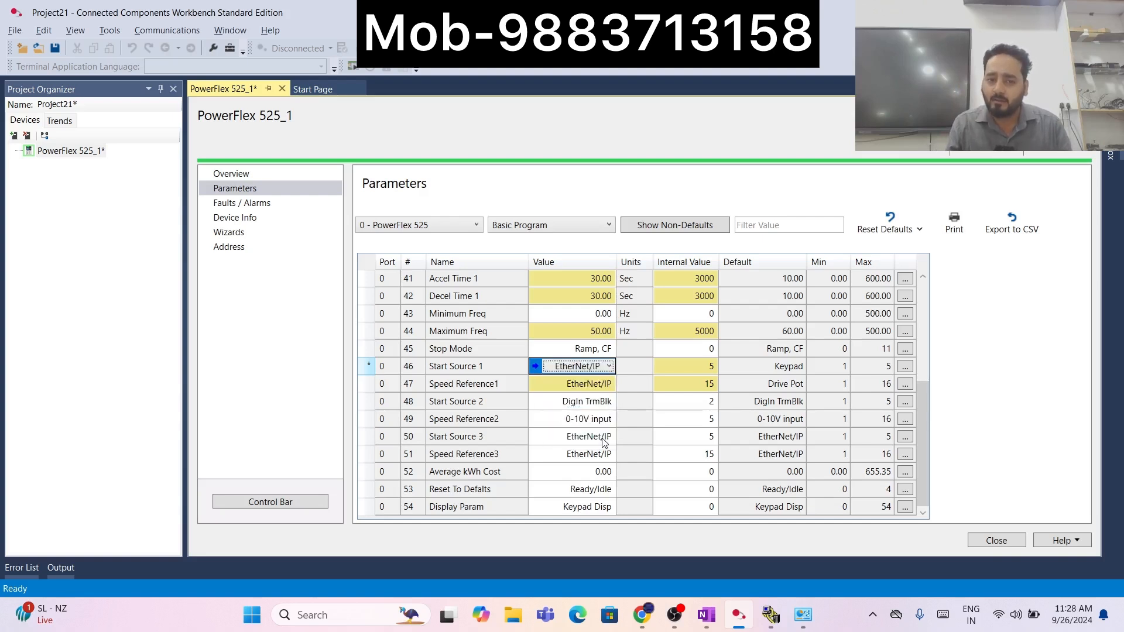
# - Review the available Speed Reference1 options, leaving EtherNet/IP selected
pyautogui.click(480, 387)
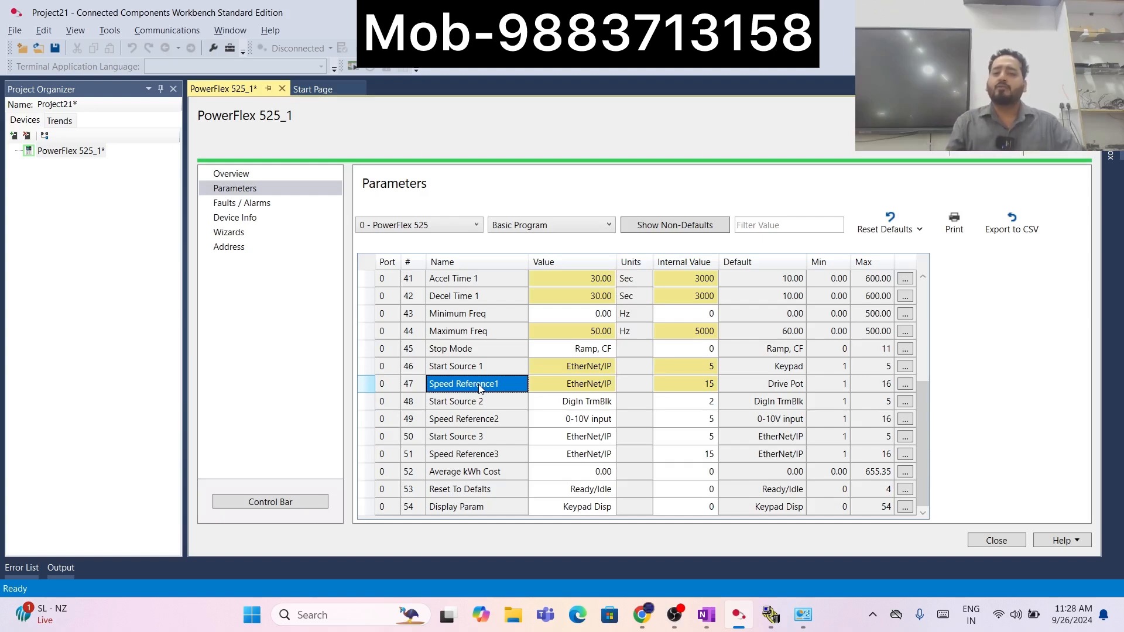
pyautogui.click(569, 385)
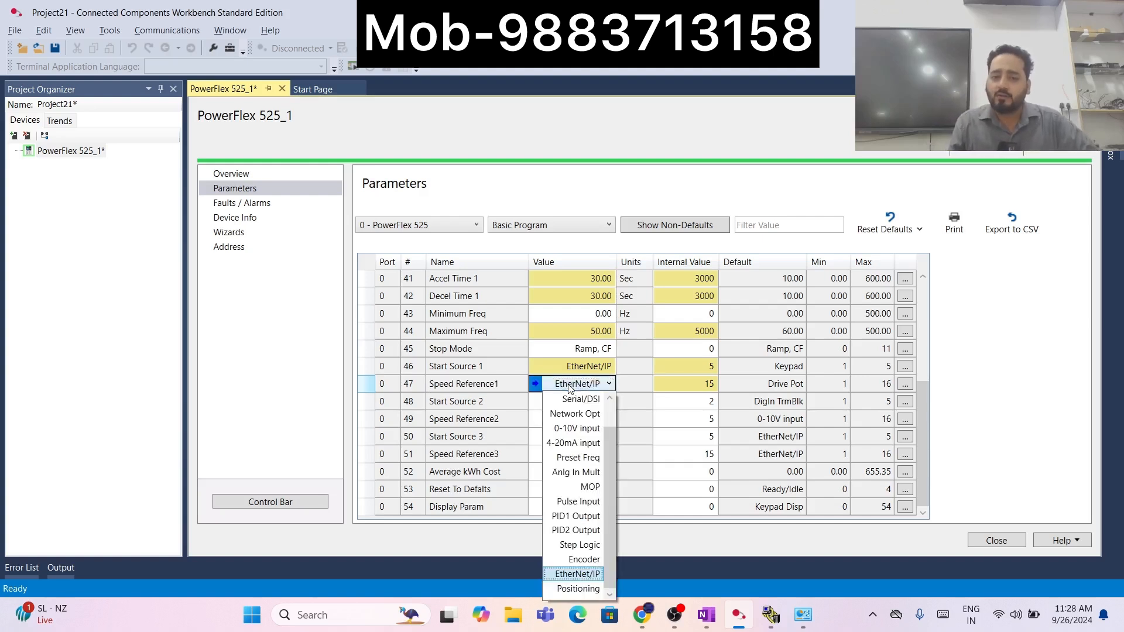
pyautogui.click(569, 387)
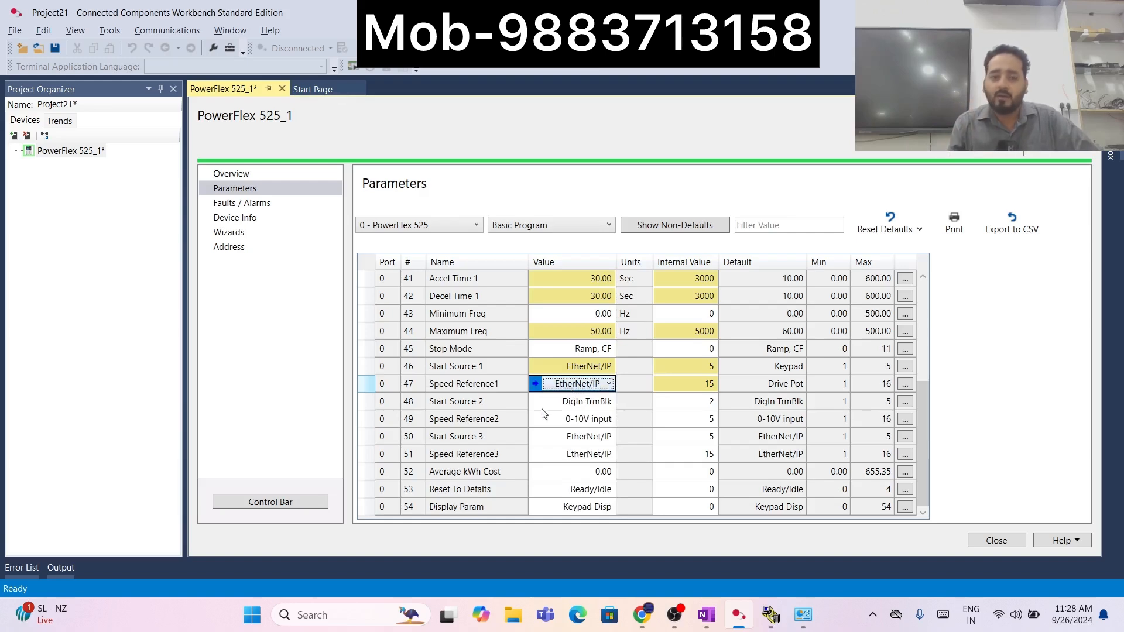
# - Set Motor NP Volts to 420 V and Motor NP Hertz to 50 Hz
pyautogui.scroll(4, 485, 404)
pyautogui.scroll(-4, 485, 404)
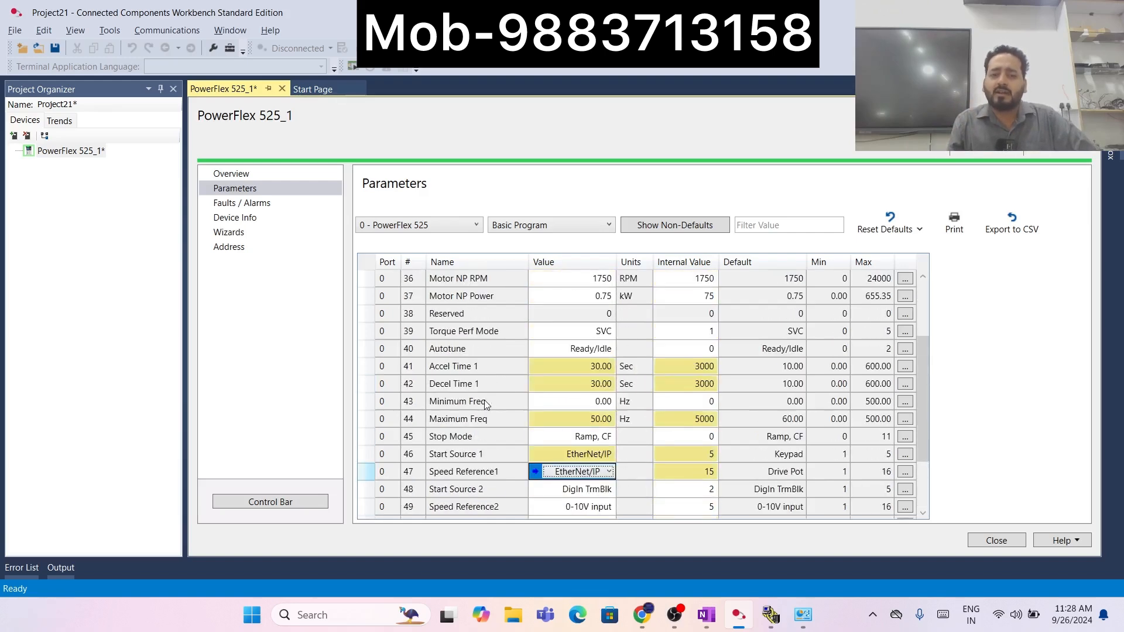
pyautogui.scroll(4, 495, 396)
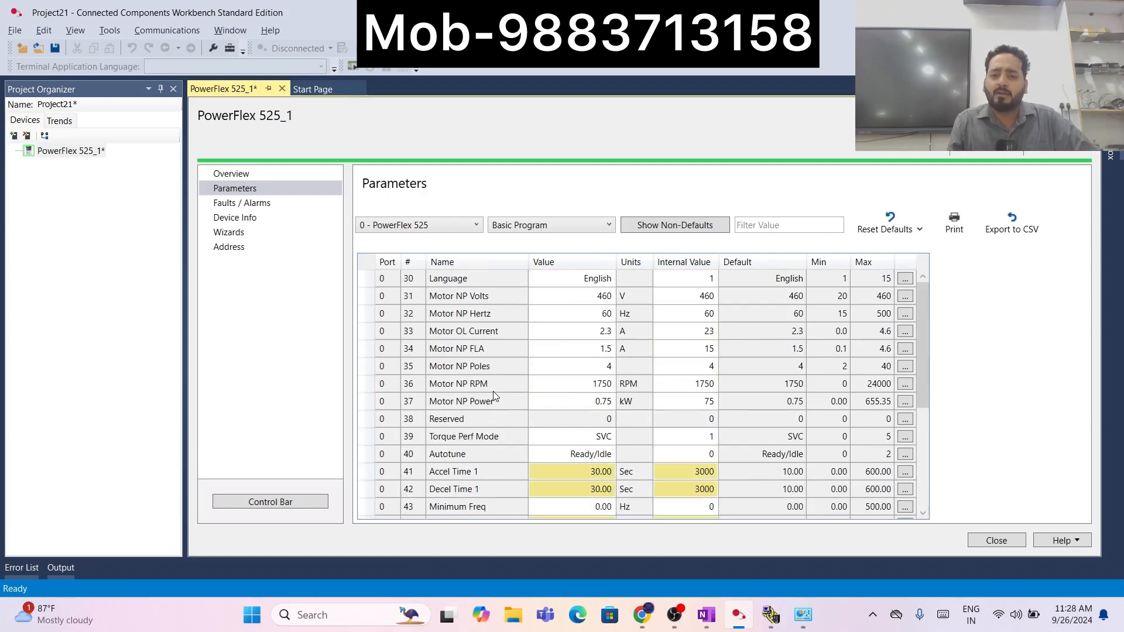
pyautogui.scroll(-3, 496, 396)
pyautogui.scroll(3, 497, 393)
pyautogui.doubleClick(603, 297)
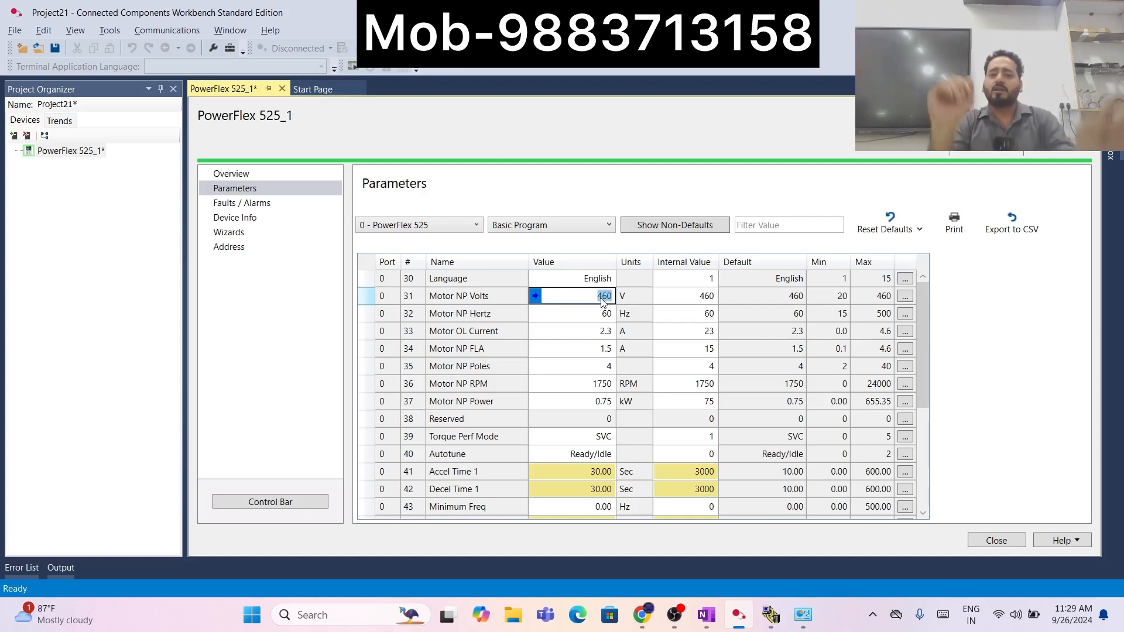
pyautogui.write('420')
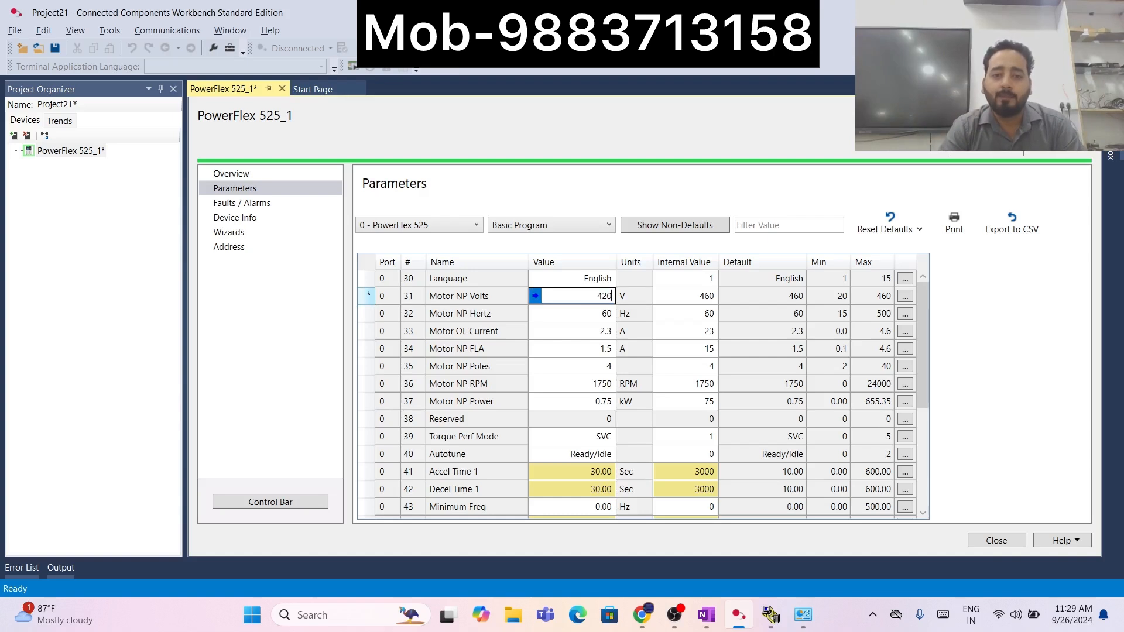
pyautogui.click(598, 311)
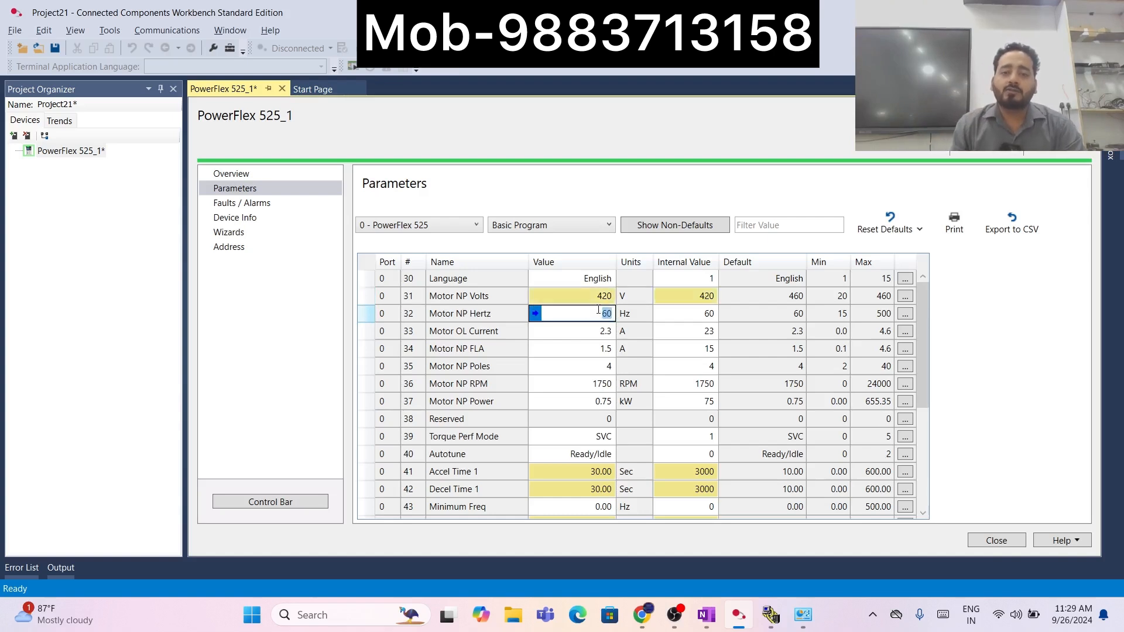
pyautogui.write('50')
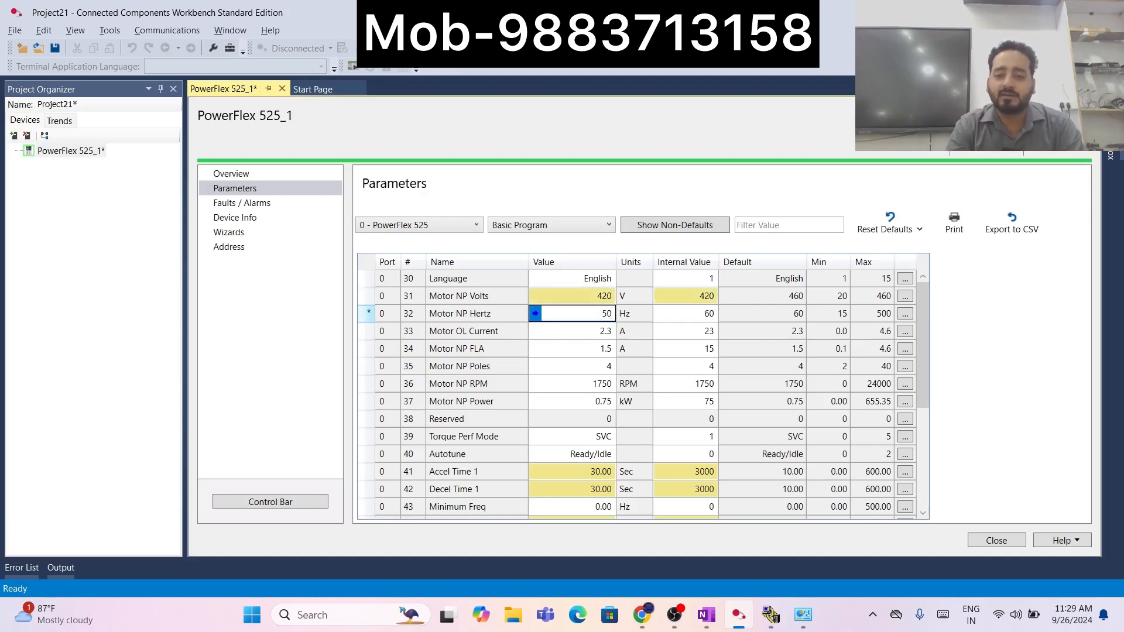
# - Set Motor OL Current to 1.5 A and Motor NP FLA to 0.6 A
pyautogui.click(608, 332)
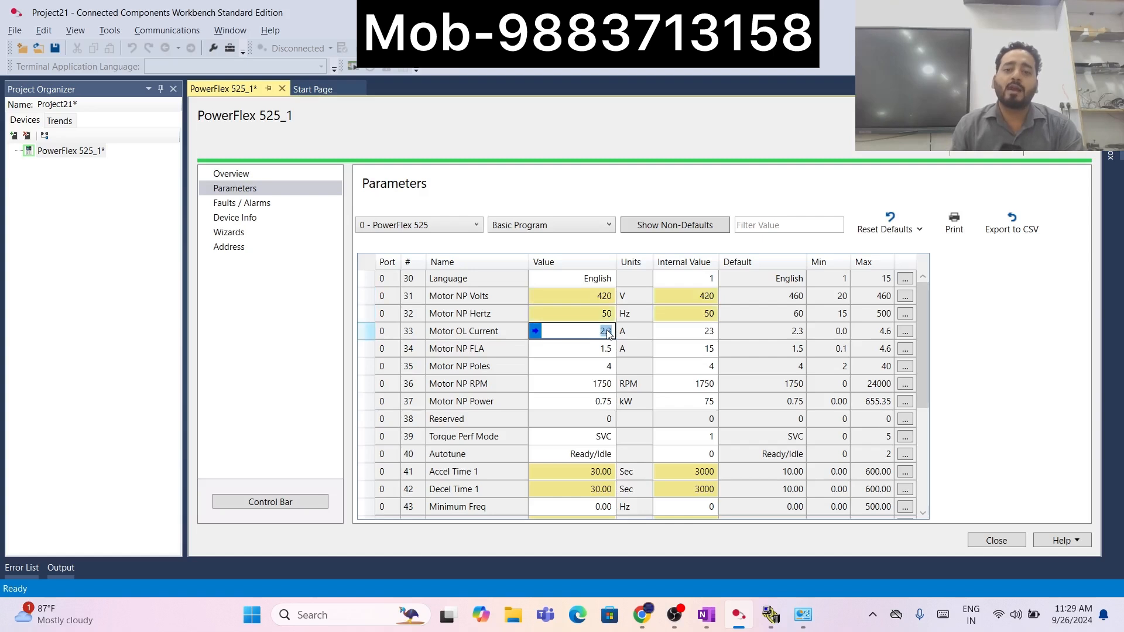
pyautogui.write('.6')
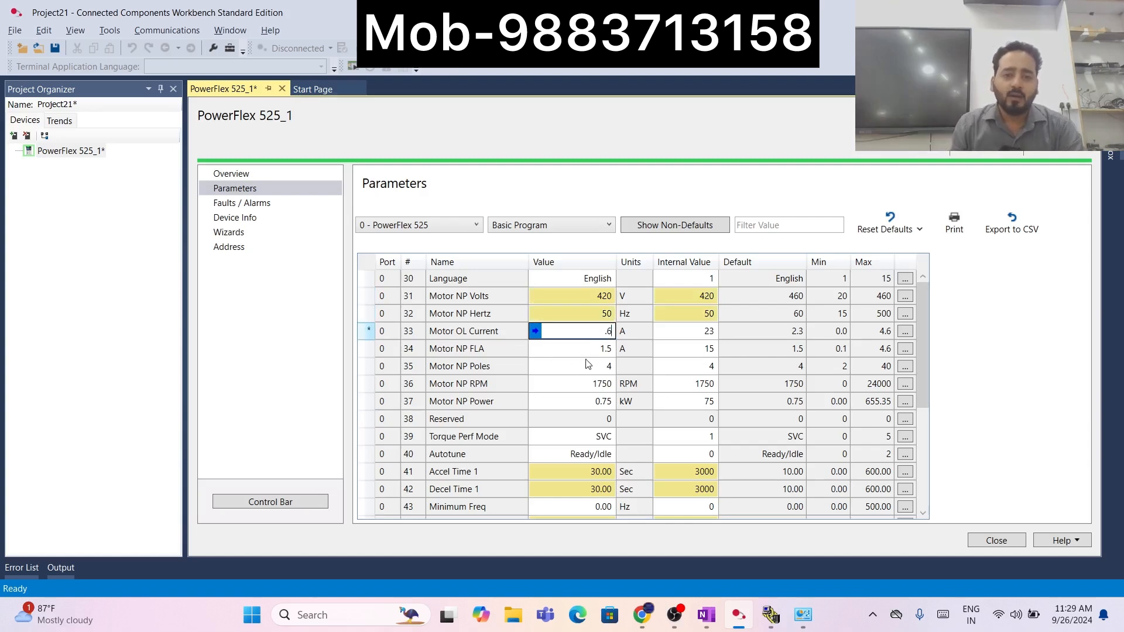
pyautogui.moveTo(606, 331); pyautogui.dragTo(615, 335)
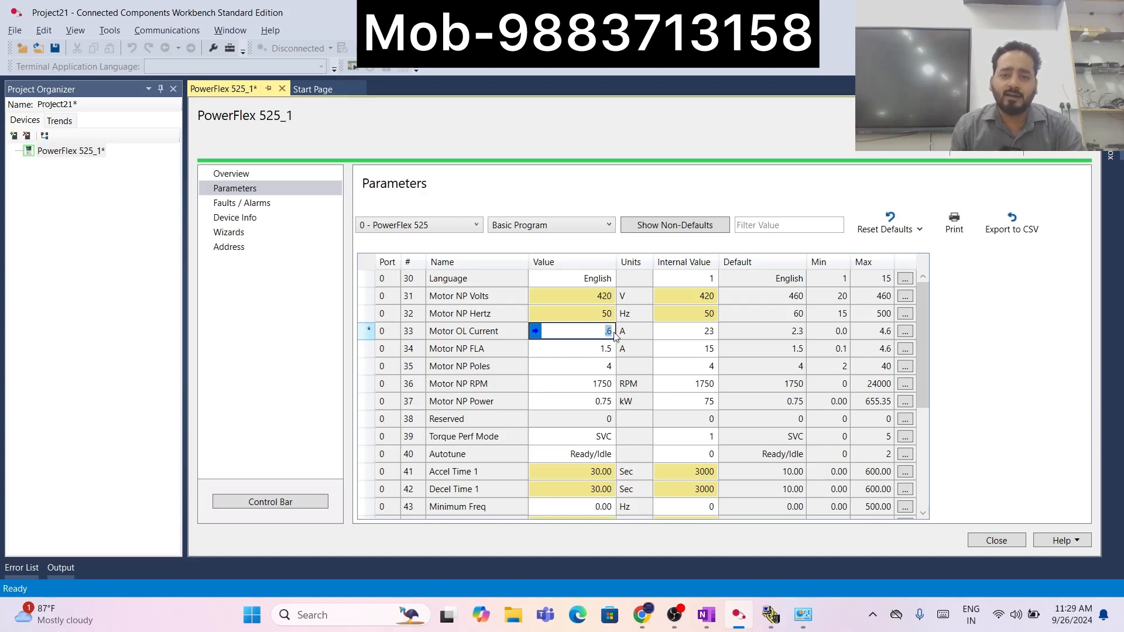
pyautogui.write('1')
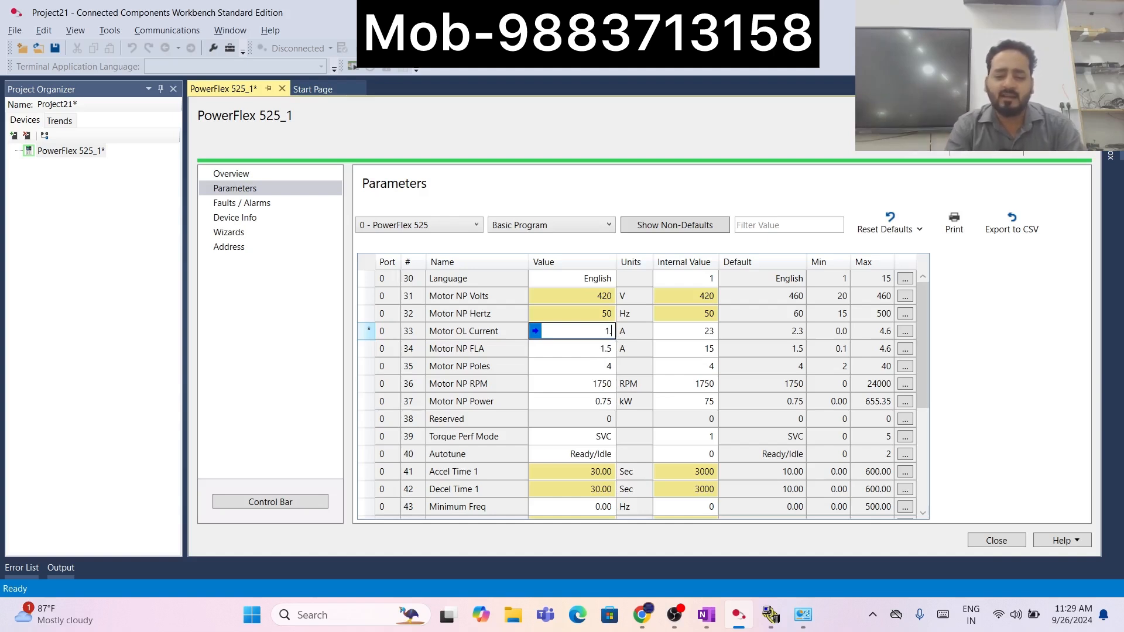
pyautogui.write('.5')
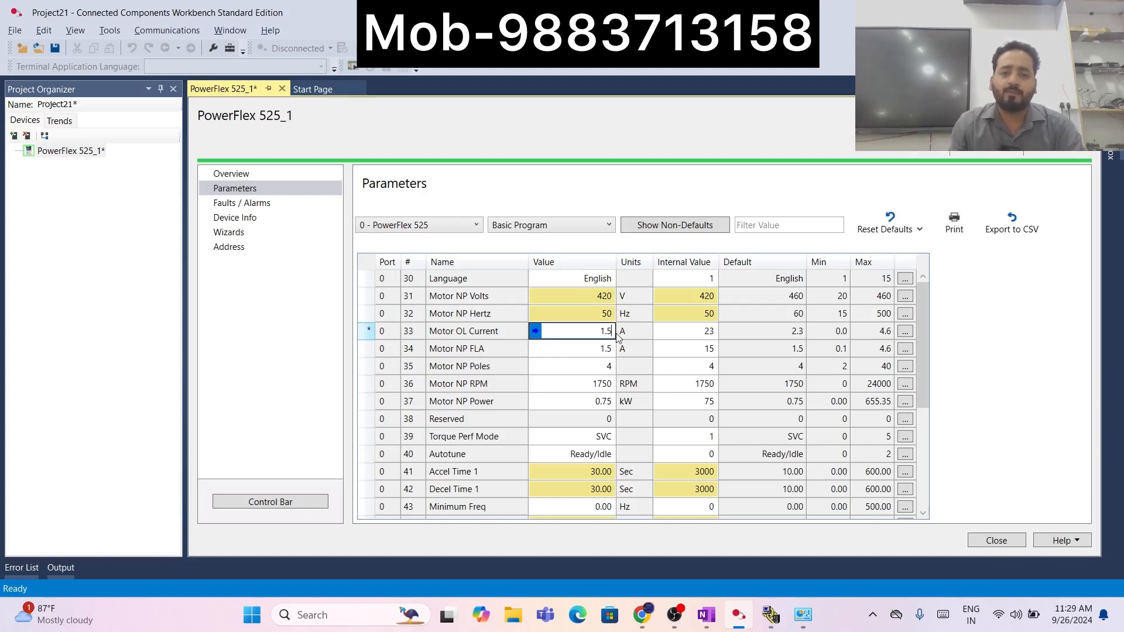
pyautogui.click(603, 350)
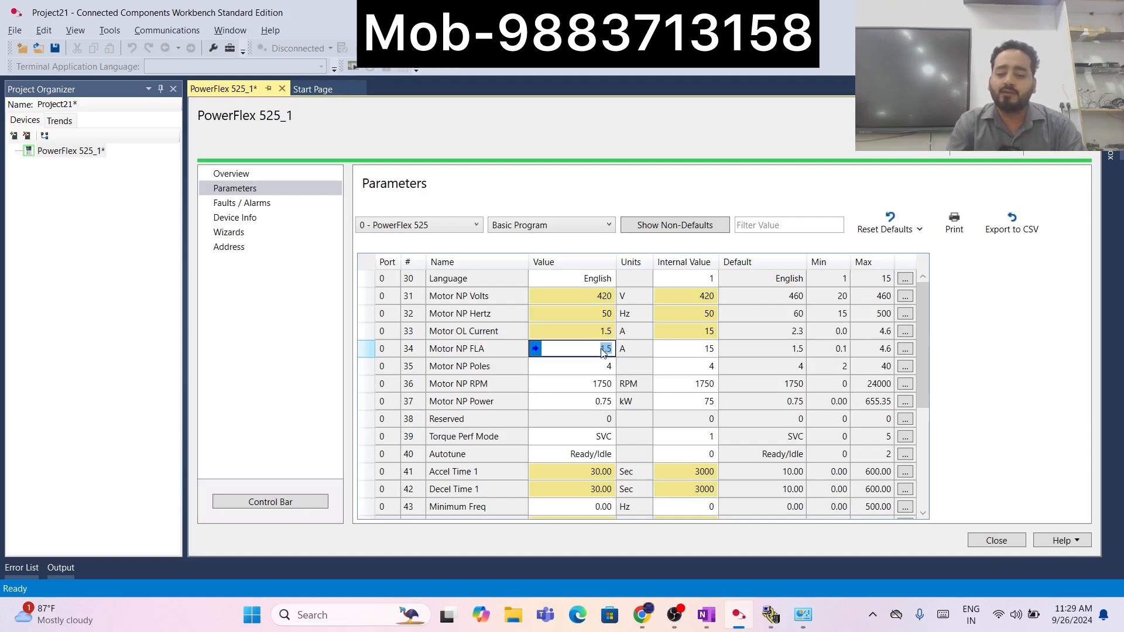
pyautogui.write('.6')
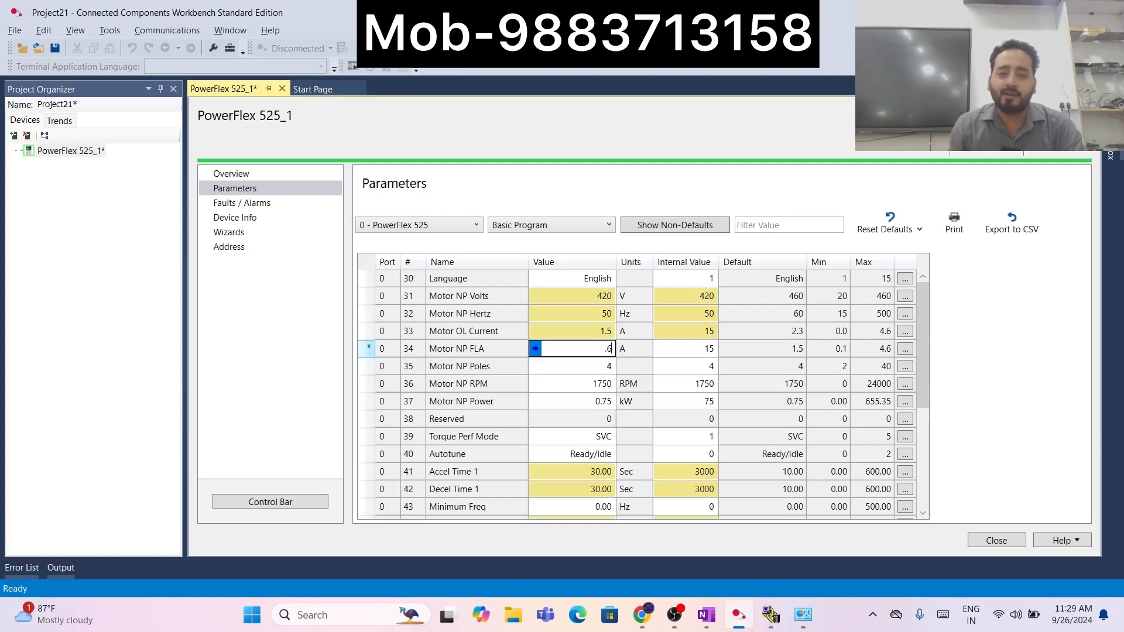
# - Set Motor NP RPM to 1330, keeping the existing Motor NP Poles value
pyautogui.click(598, 370)
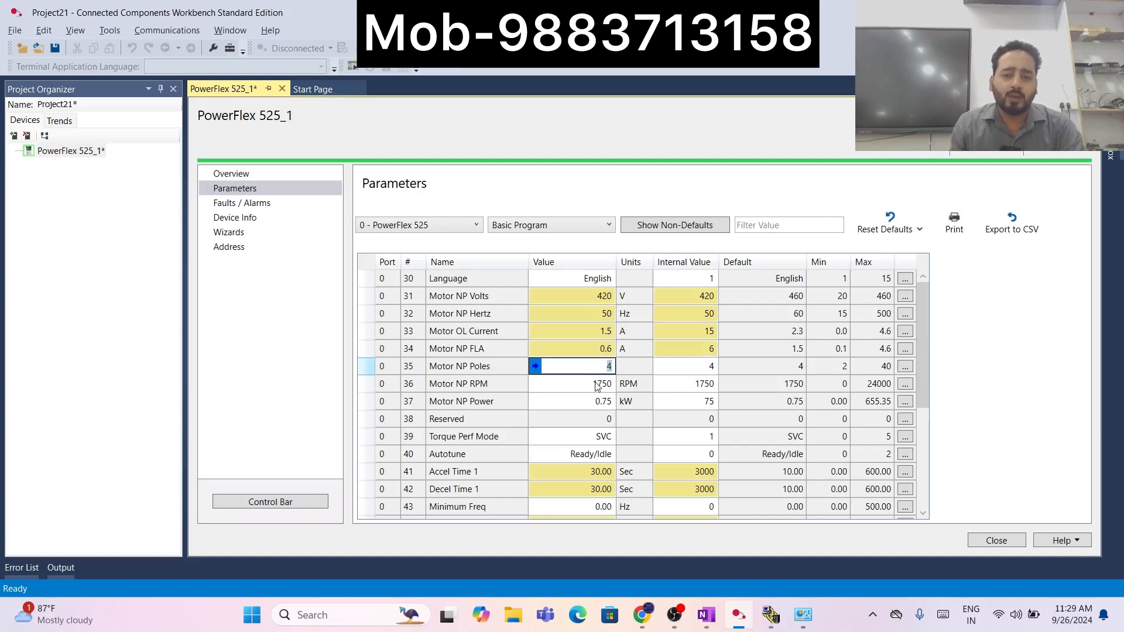
pyautogui.click(597, 386)
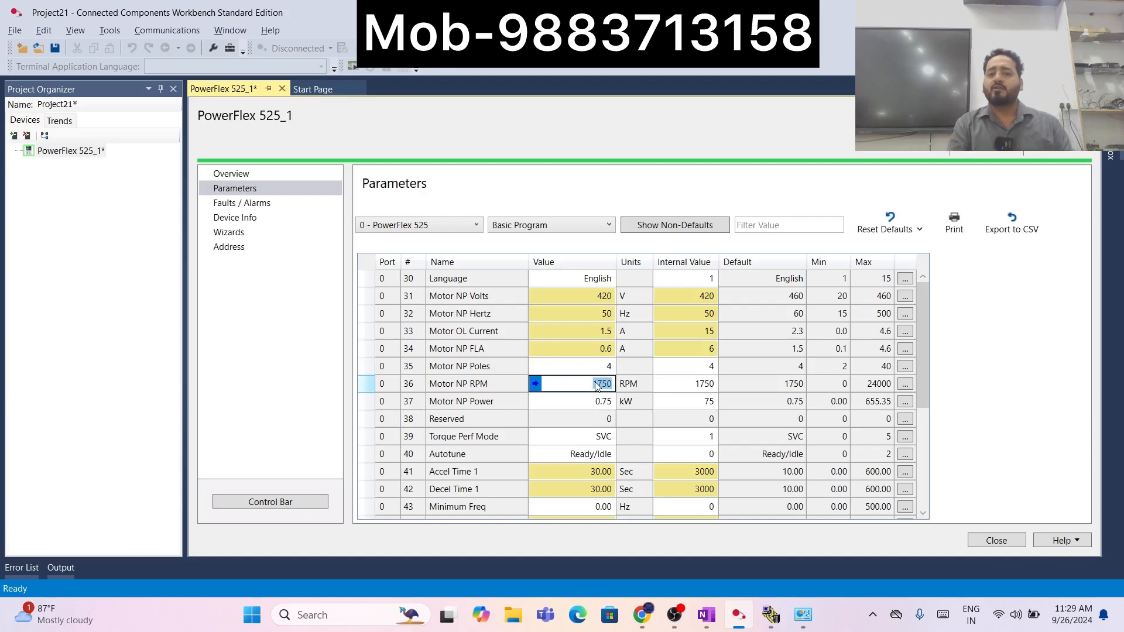
pyautogui.write('13')
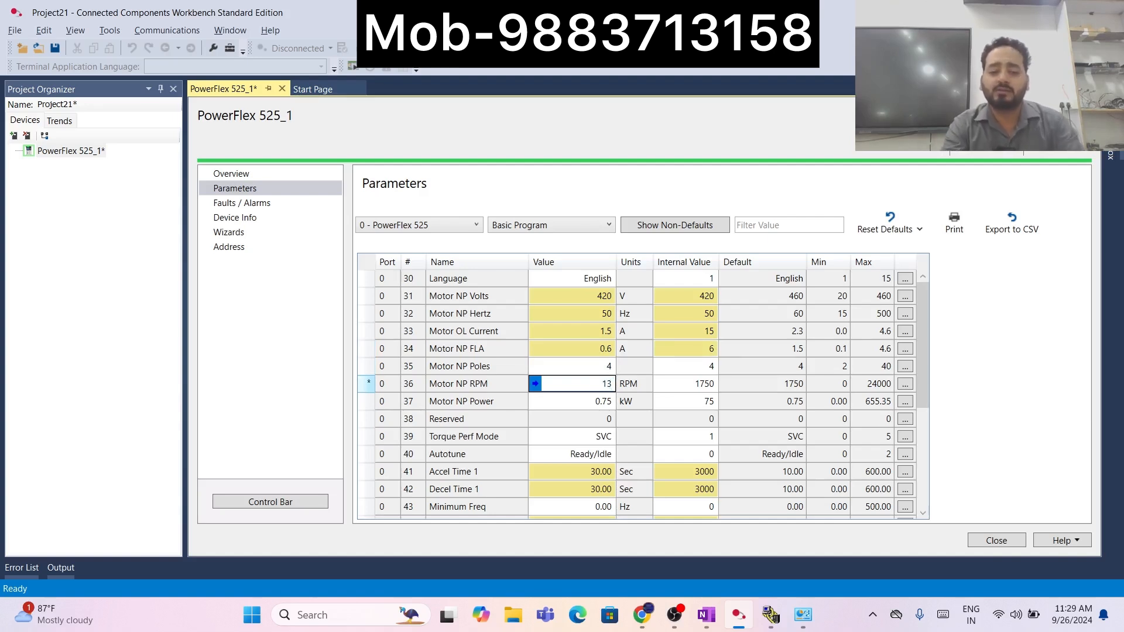
pyautogui.write('30')
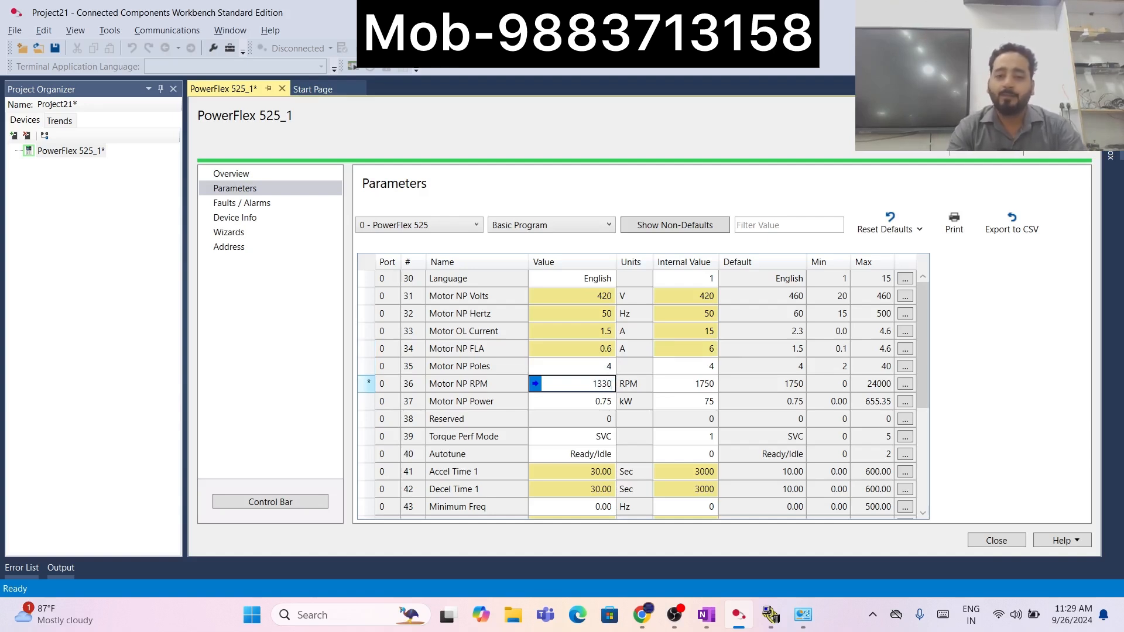
pyautogui.click(588, 404)
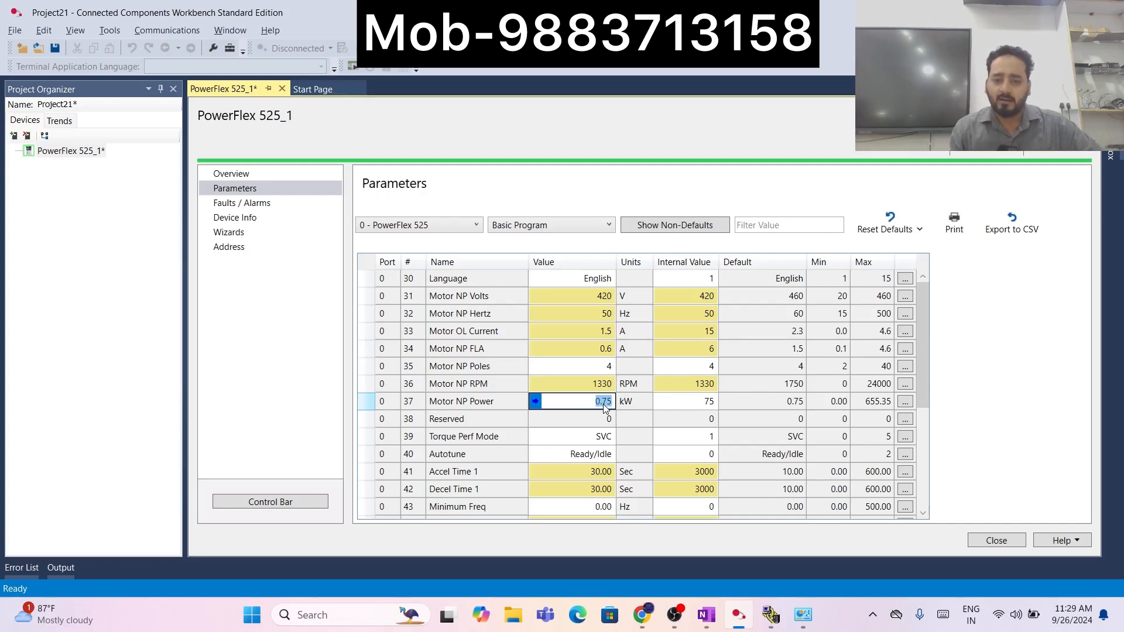
# - Filter the parameter list to the Terminals group and select the parameter number of DigIn TermBlk 02
pyautogui.scroll(-4, 557, 426)
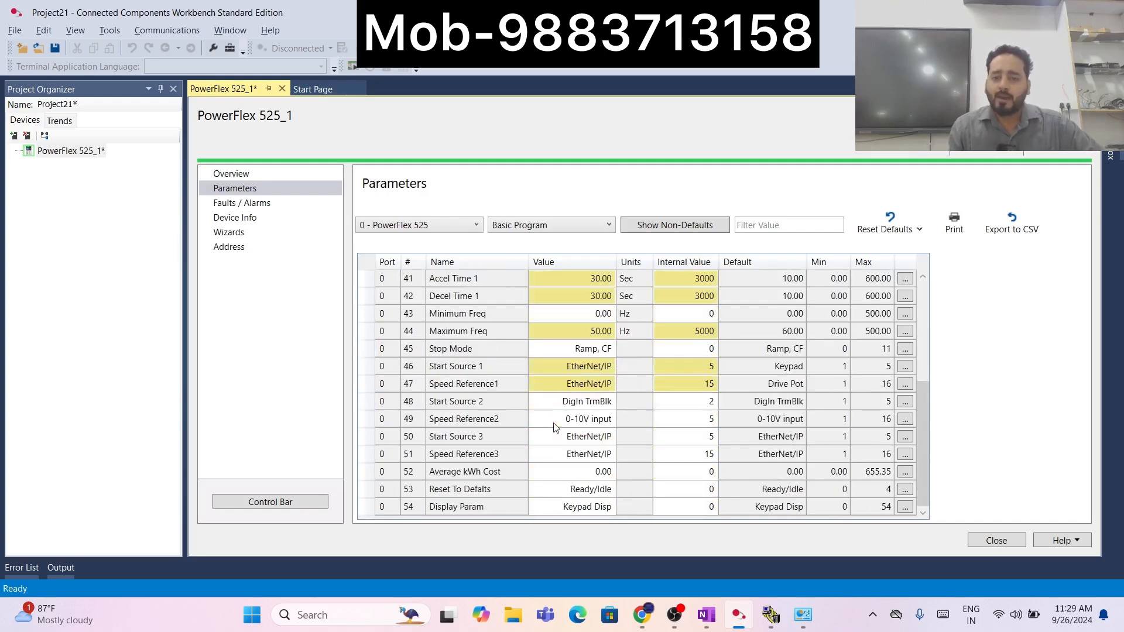
pyautogui.scroll(4, 556, 426)
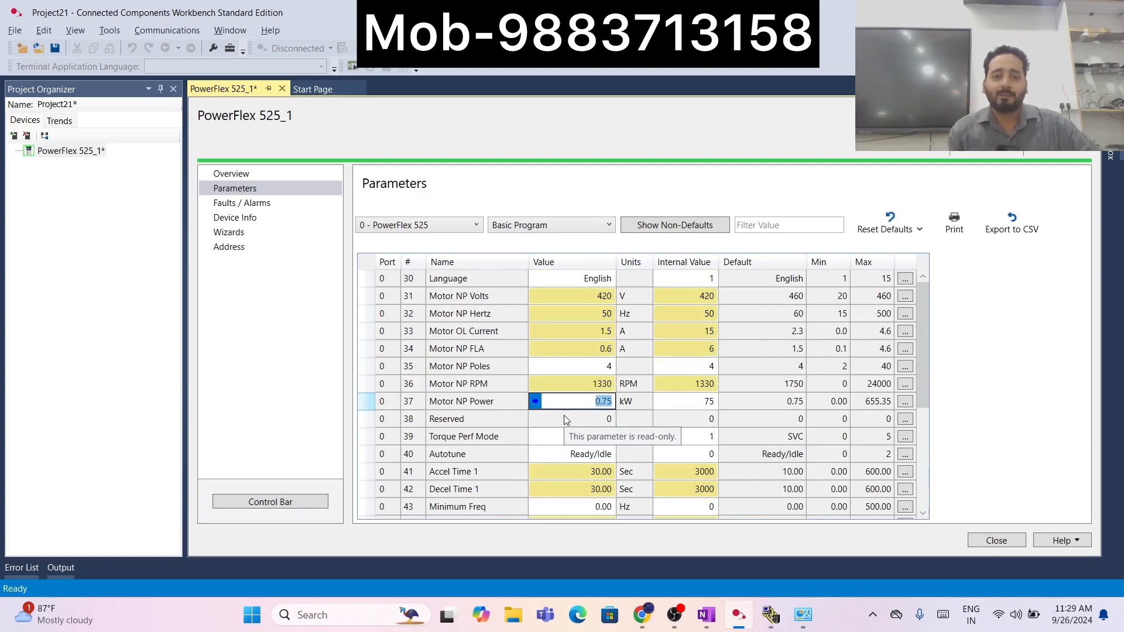
pyautogui.click(544, 222)
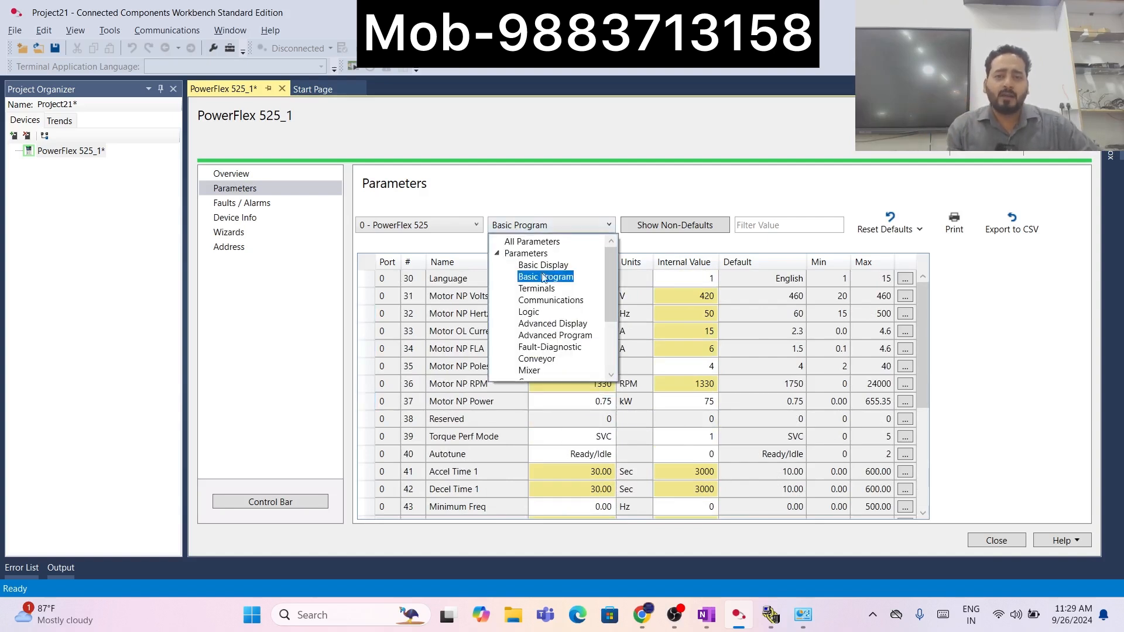
pyautogui.click(530, 288)
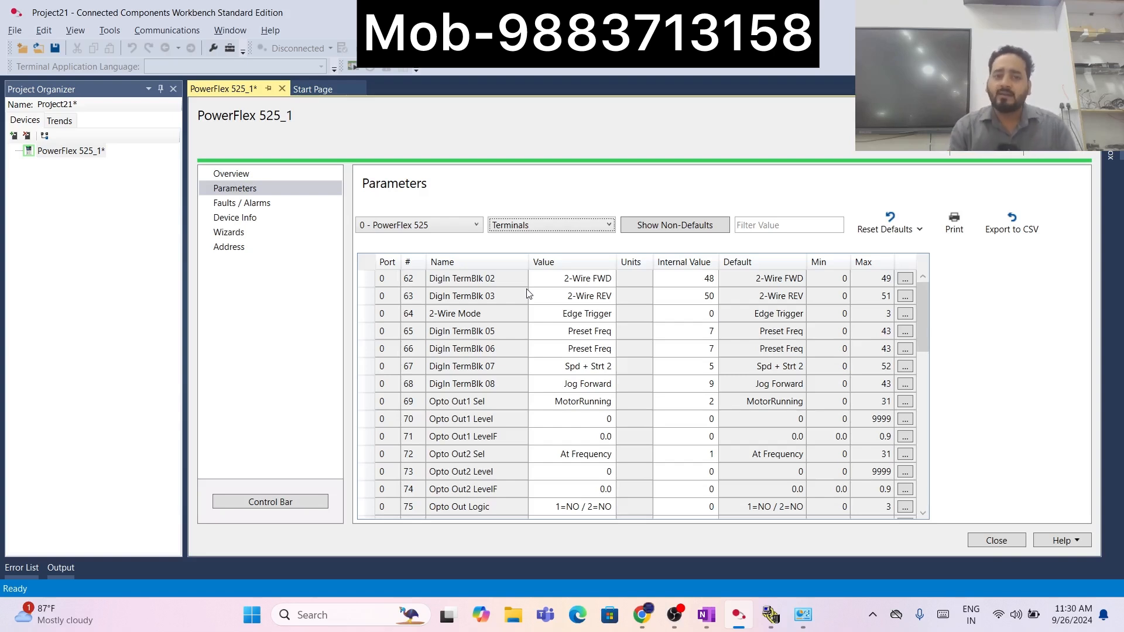
pyautogui.click(414, 280)
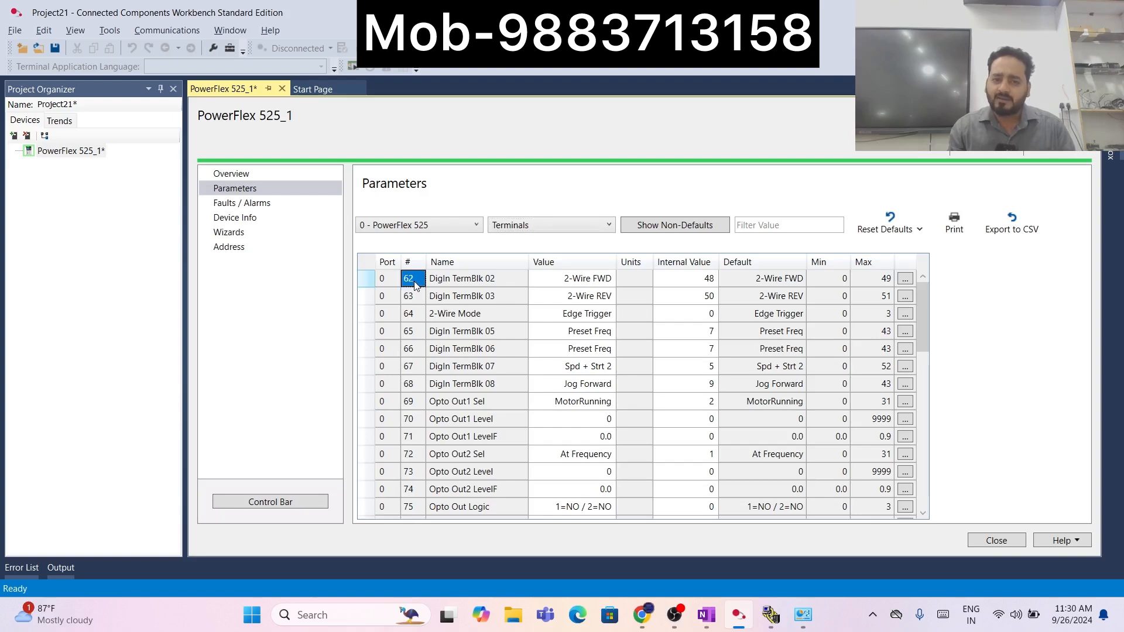
# - Examine the value options offered for DigIn TermBlk 02, keeping 2-Wire FWD
pyautogui.click(462, 281)
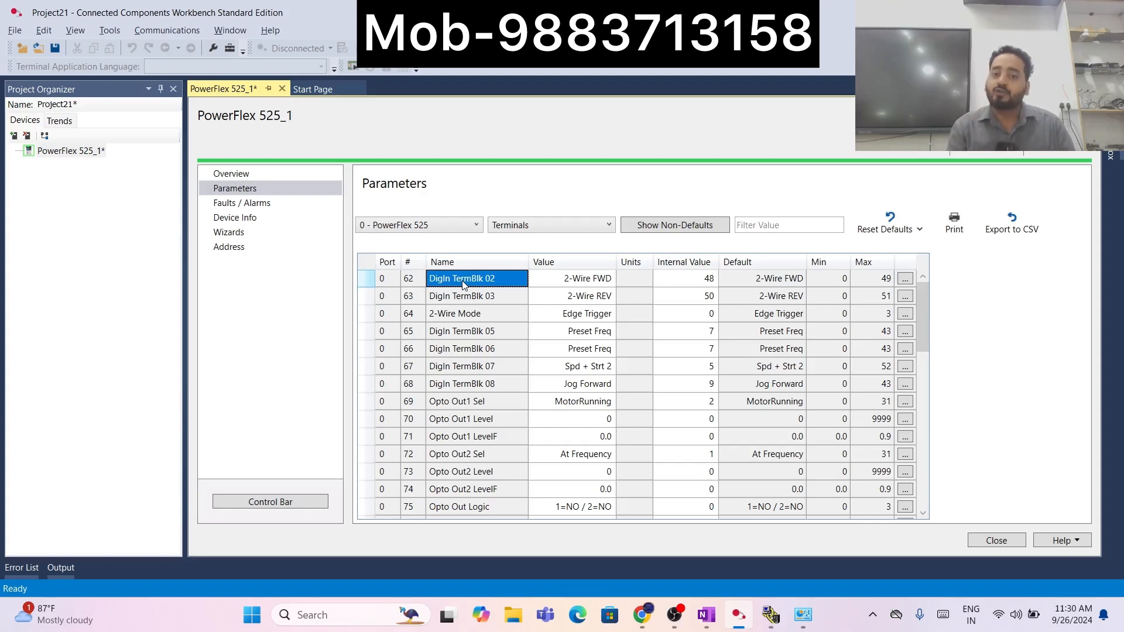
pyautogui.click(596, 278)
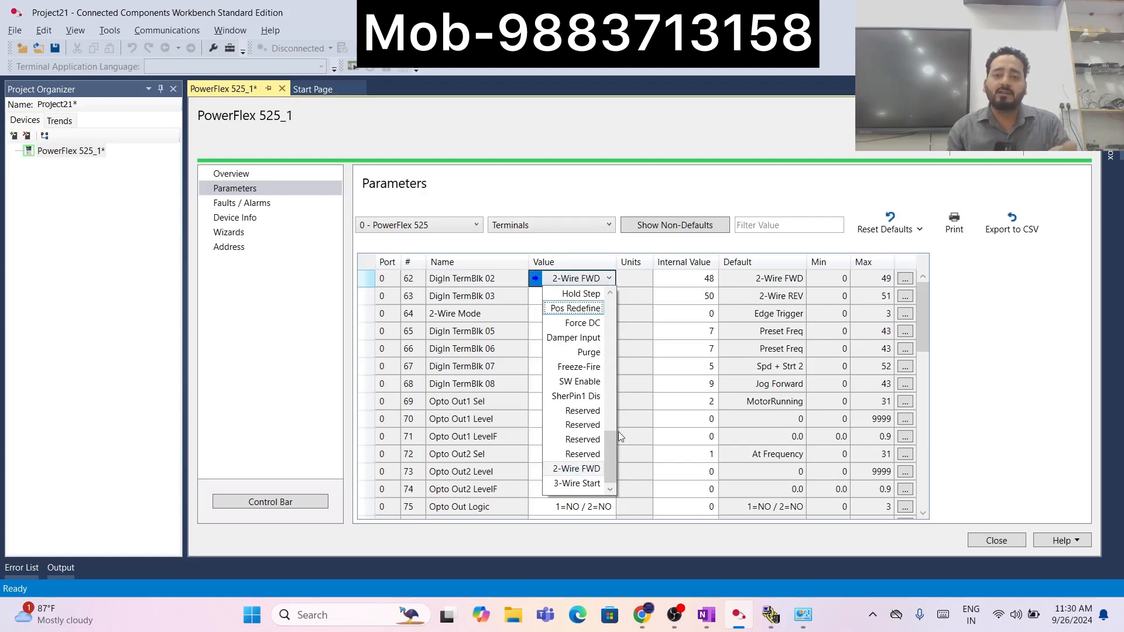
pyautogui.moveTo(612, 448); pyautogui.dragTo(619, 366)
pyautogui.click(597, 280)
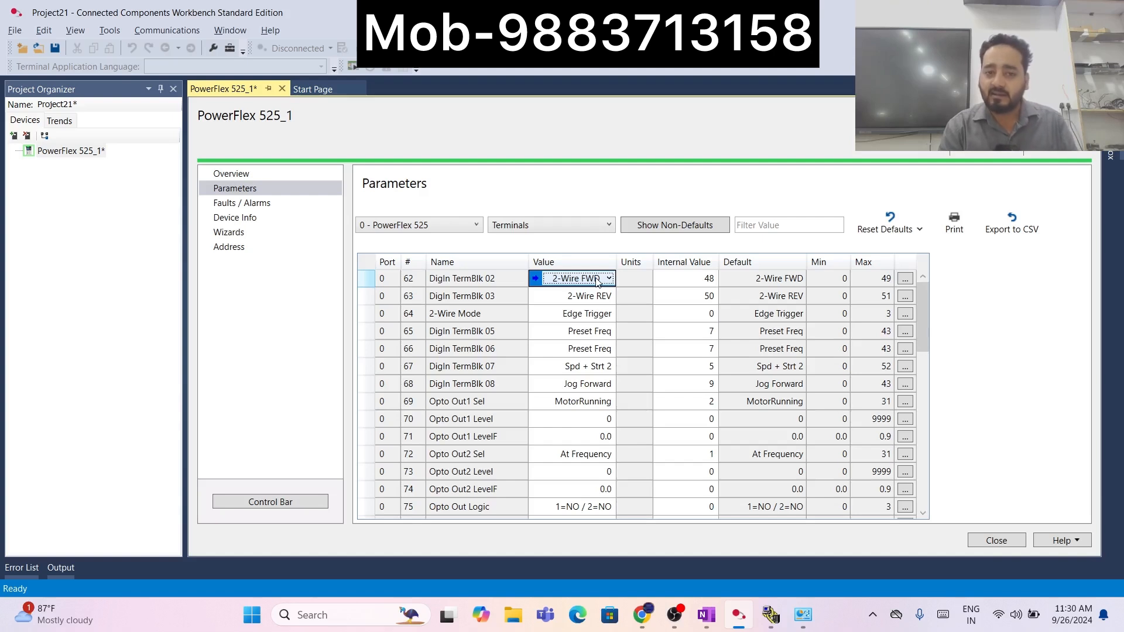
# - Go through the digital input terminal parameters DigIn TermBlk 03, 05, 06, 07 and 08
pyautogui.click(494, 300)
pyautogui.click(497, 331)
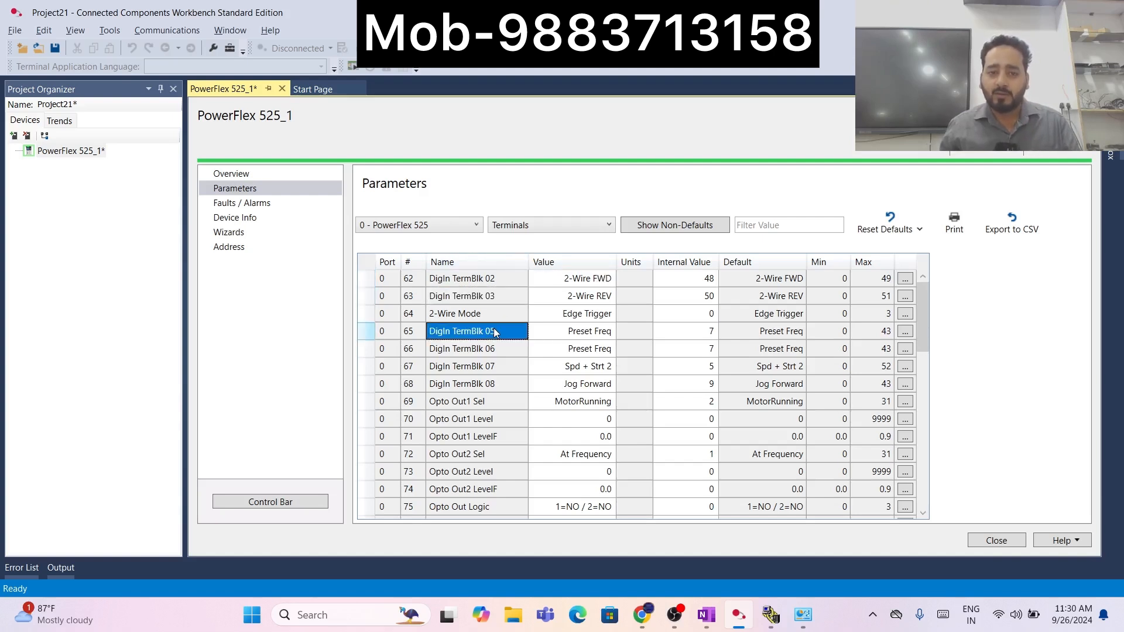
pyautogui.click(494, 351)
pyautogui.click(497, 365)
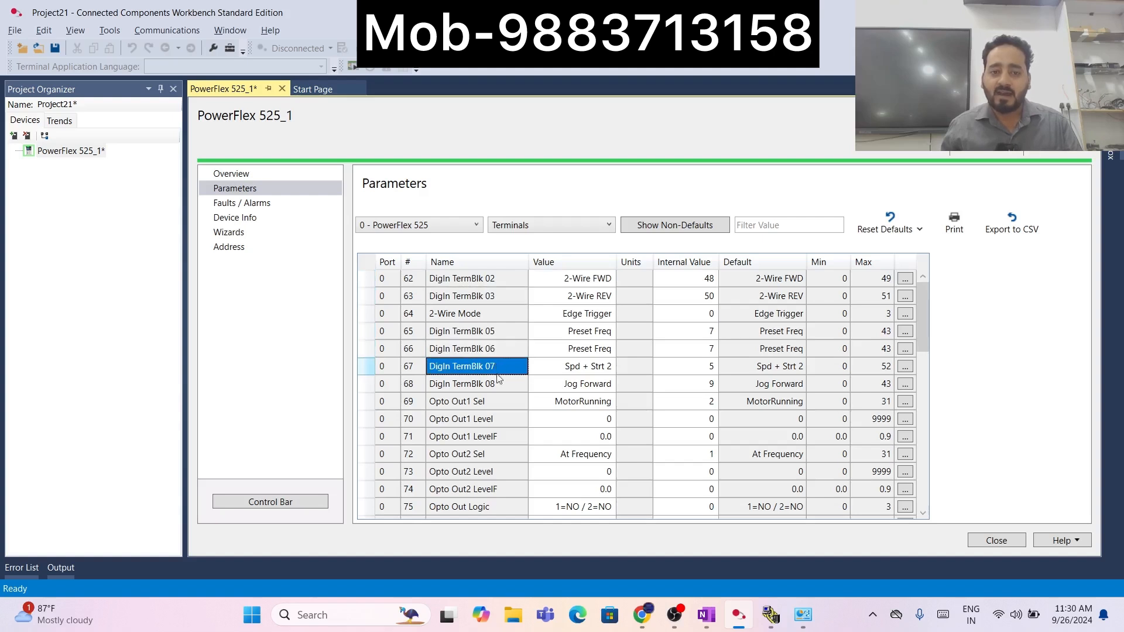
pyautogui.click(496, 384)
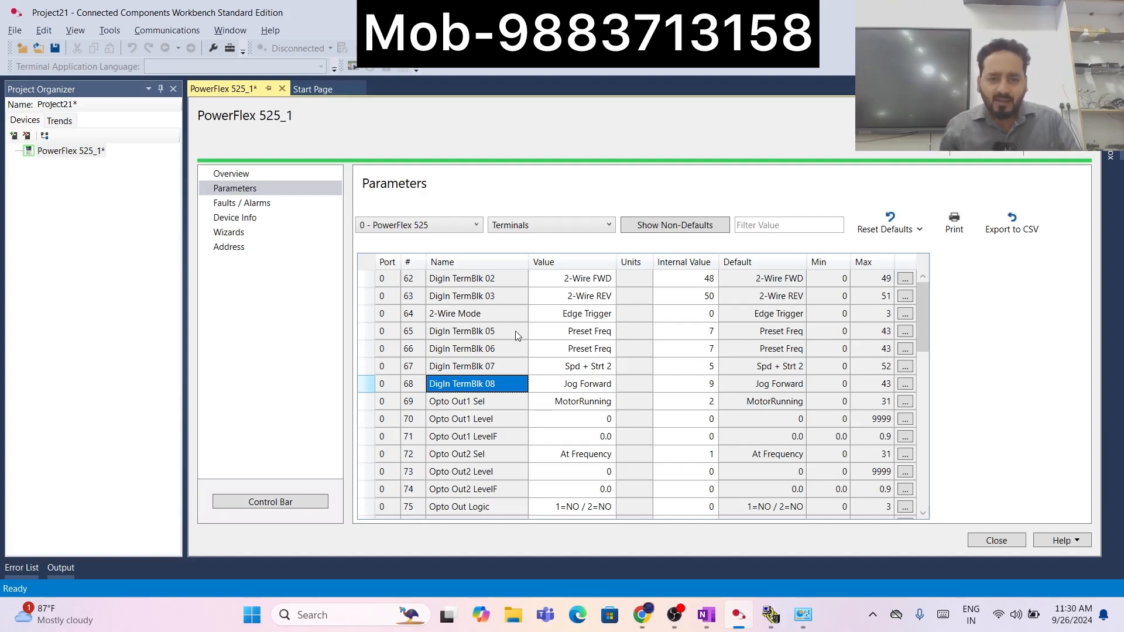
# - Try Clear Fault as the value of DigIn TermBlk 05 and restore it to Preset Freq
pyautogui.click(461, 337)
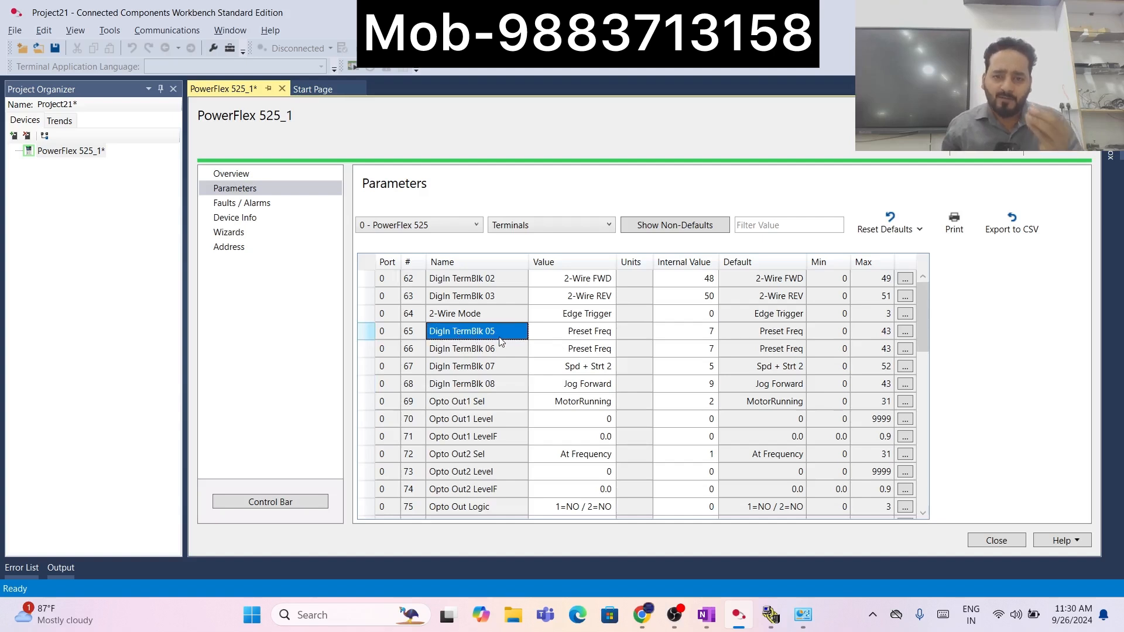
pyautogui.click(571, 332)
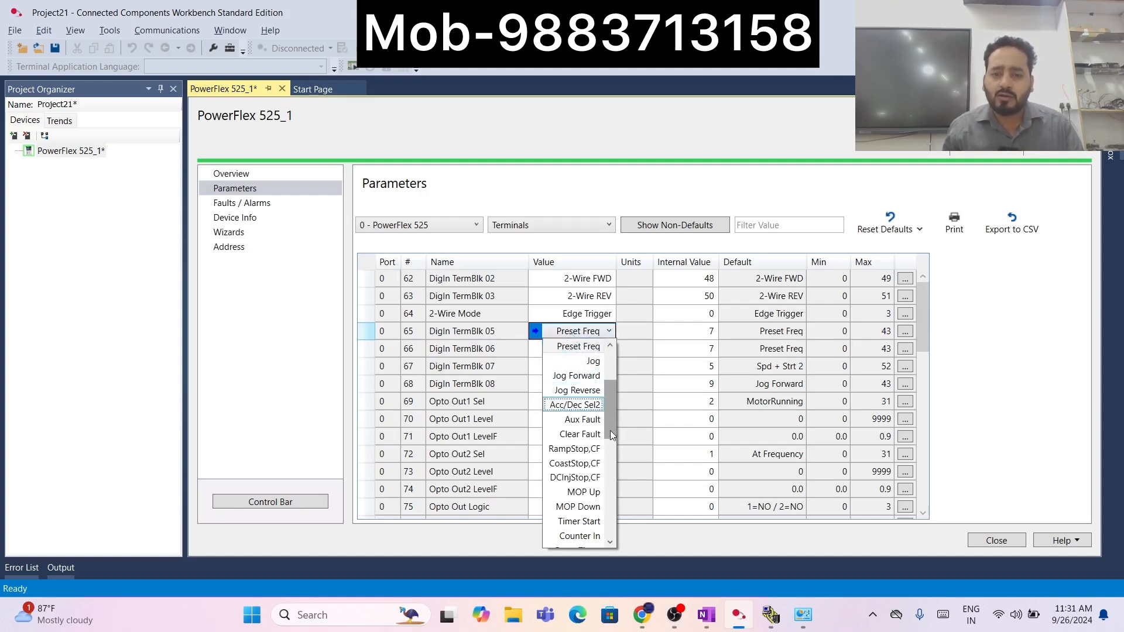
pyautogui.click(595, 437)
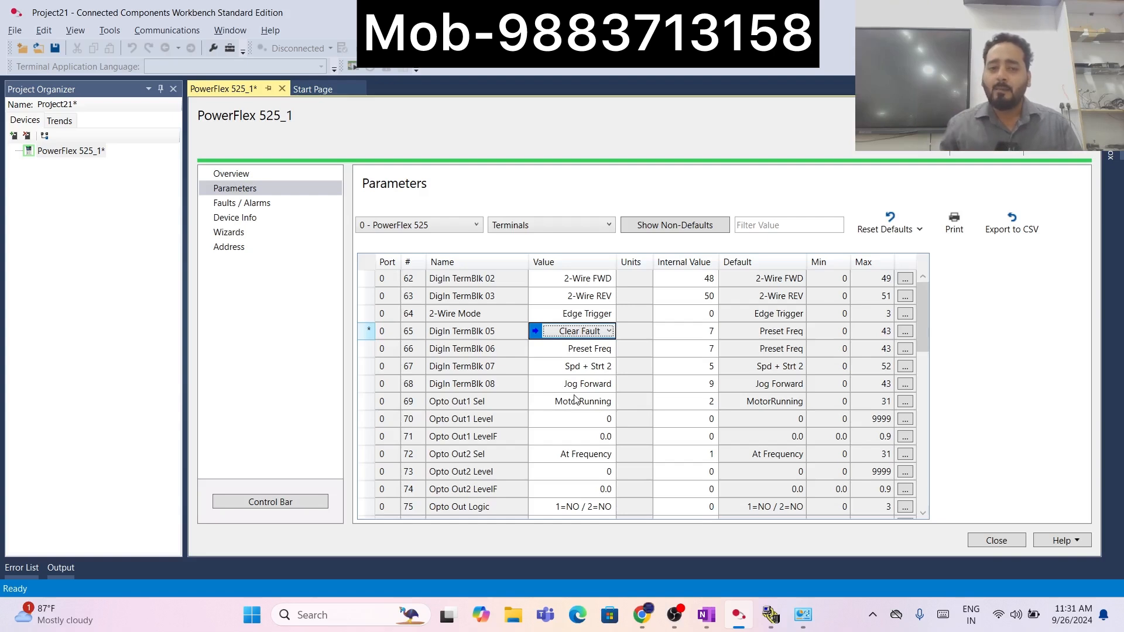
pyautogui.click(591, 333)
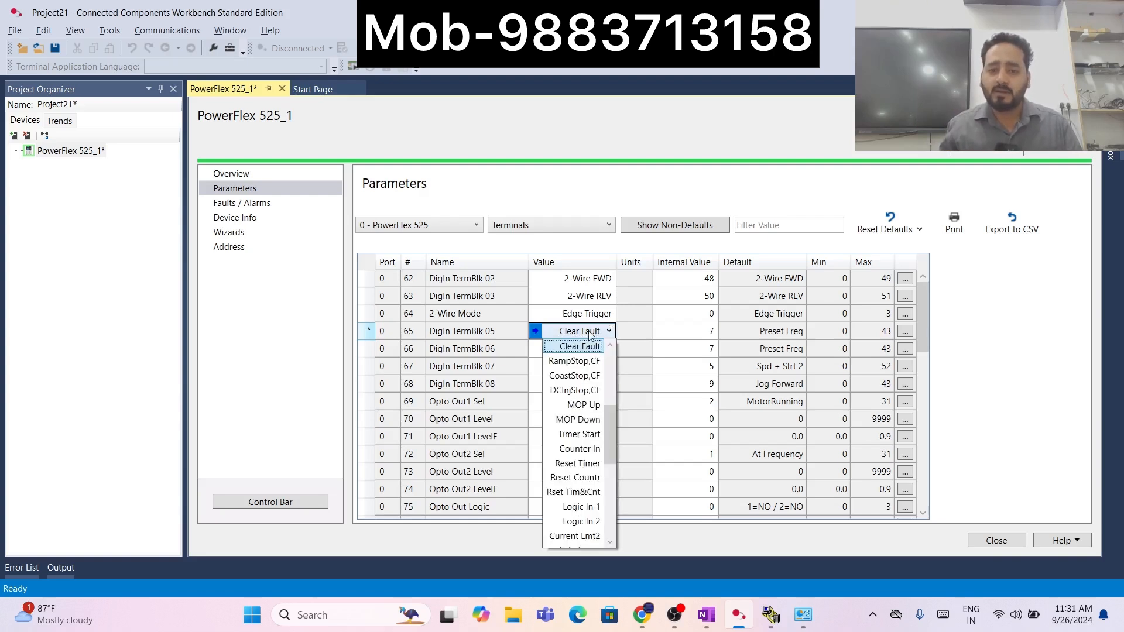
pyautogui.moveTo(616, 419); pyautogui.dragTo(616, 391)
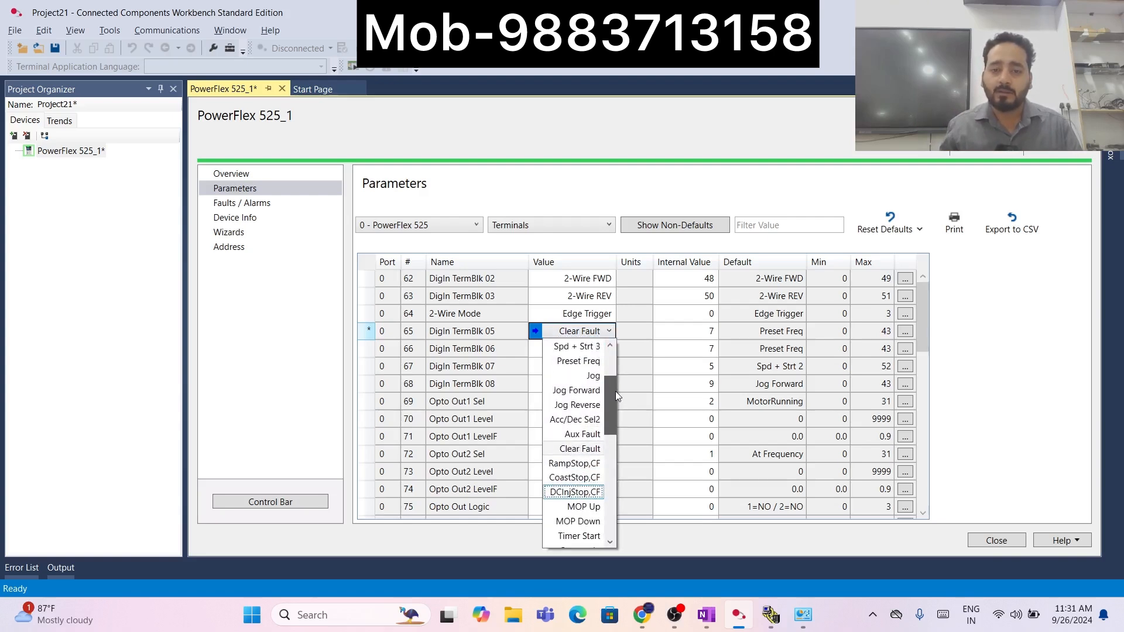
pyautogui.click(599, 362)
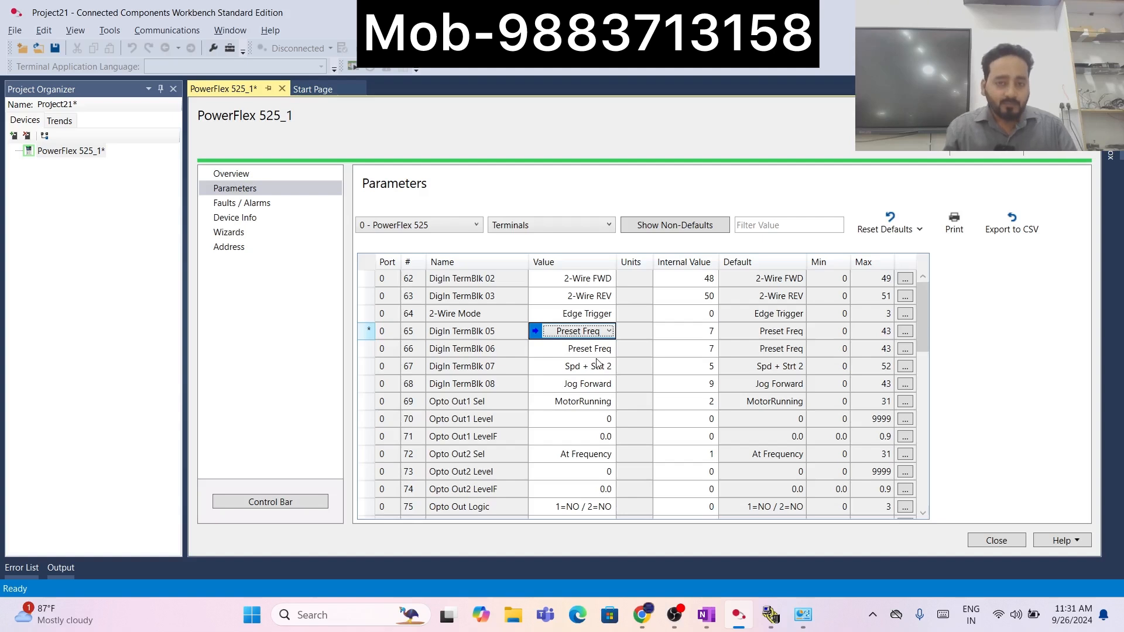
# - Filter the parameter list to the Communications group and examine the RS485 Data Rate options, keeping 9600
pyautogui.click(532, 229)
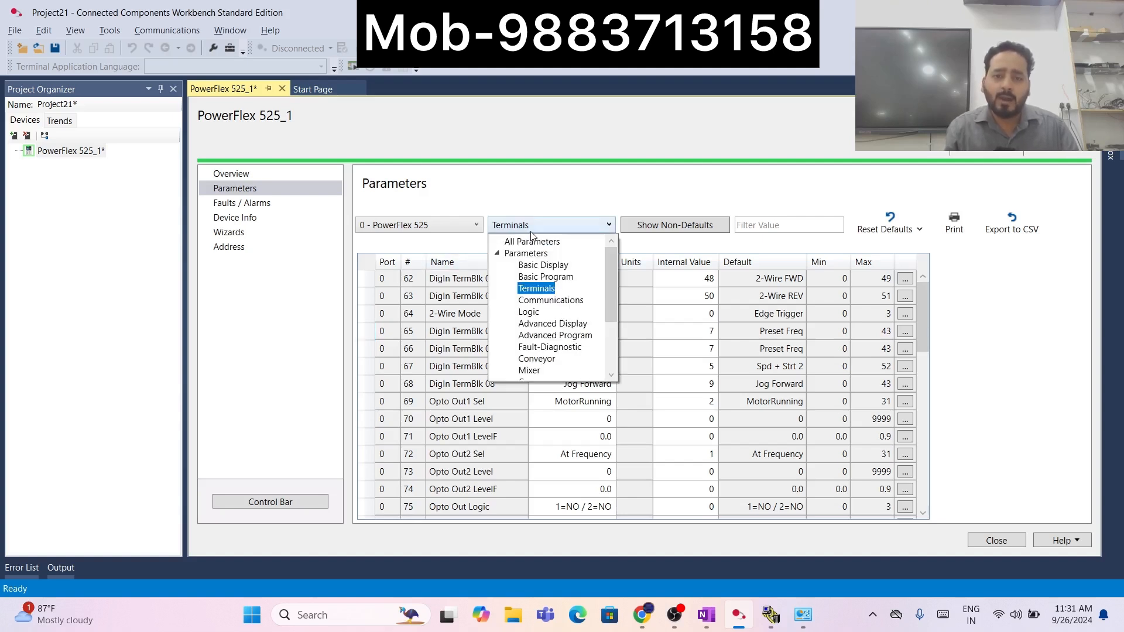
pyautogui.click(544, 300)
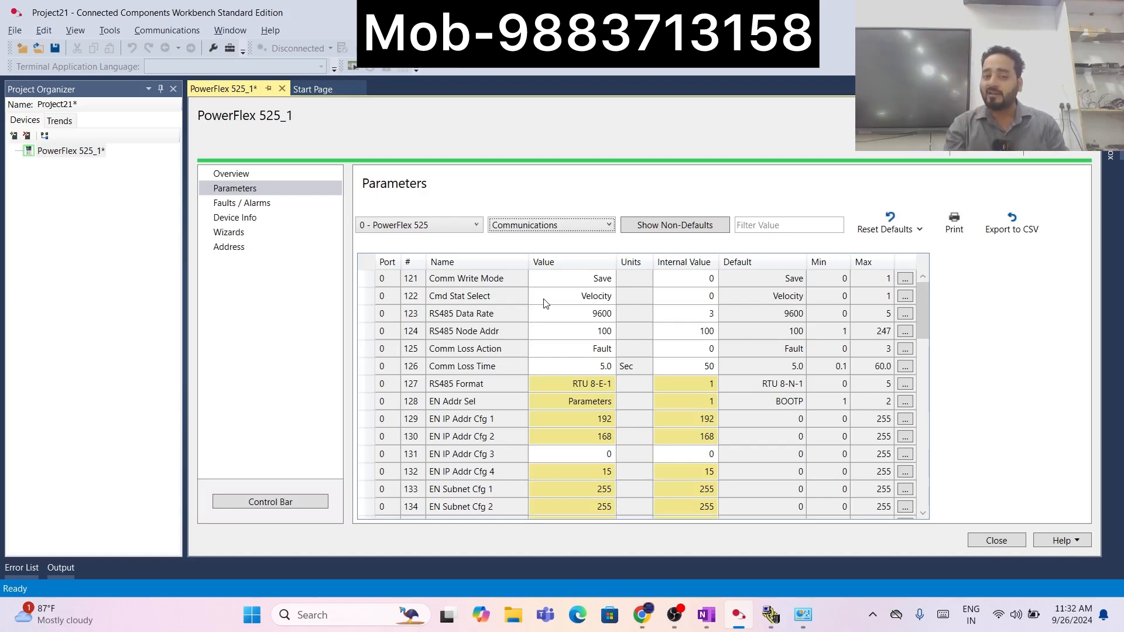
pyautogui.click(390, 317)
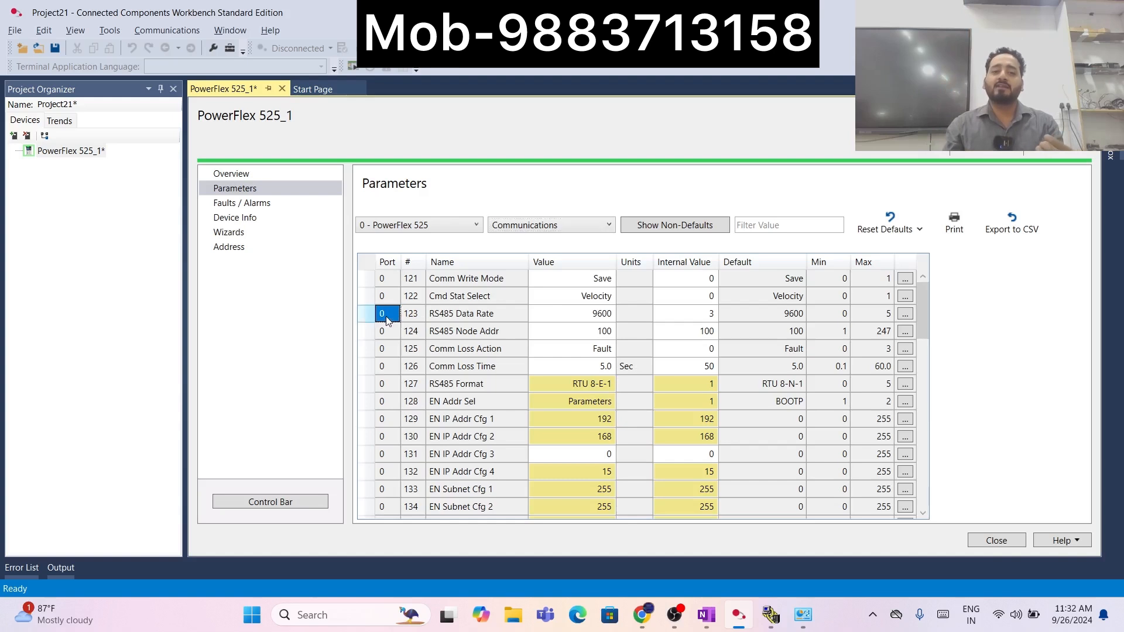
pyautogui.click(457, 321)
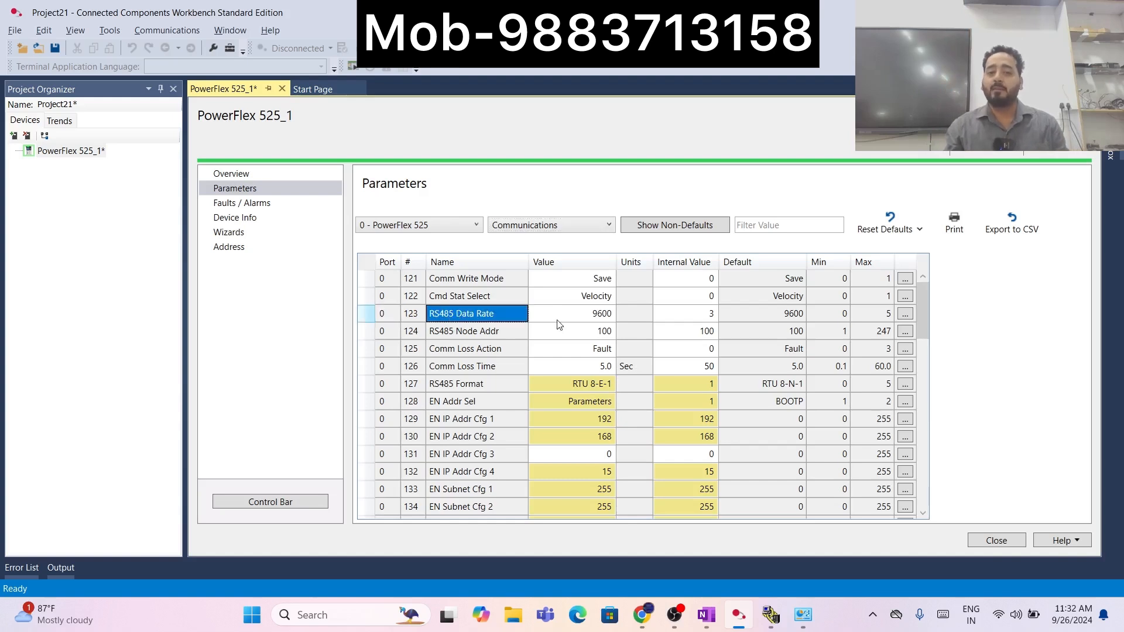
pyautogui.click(583, 315)
pyautogui.click(584, 315)
pyautogui.click(583, 314)
pyautogui.click(583, 314)
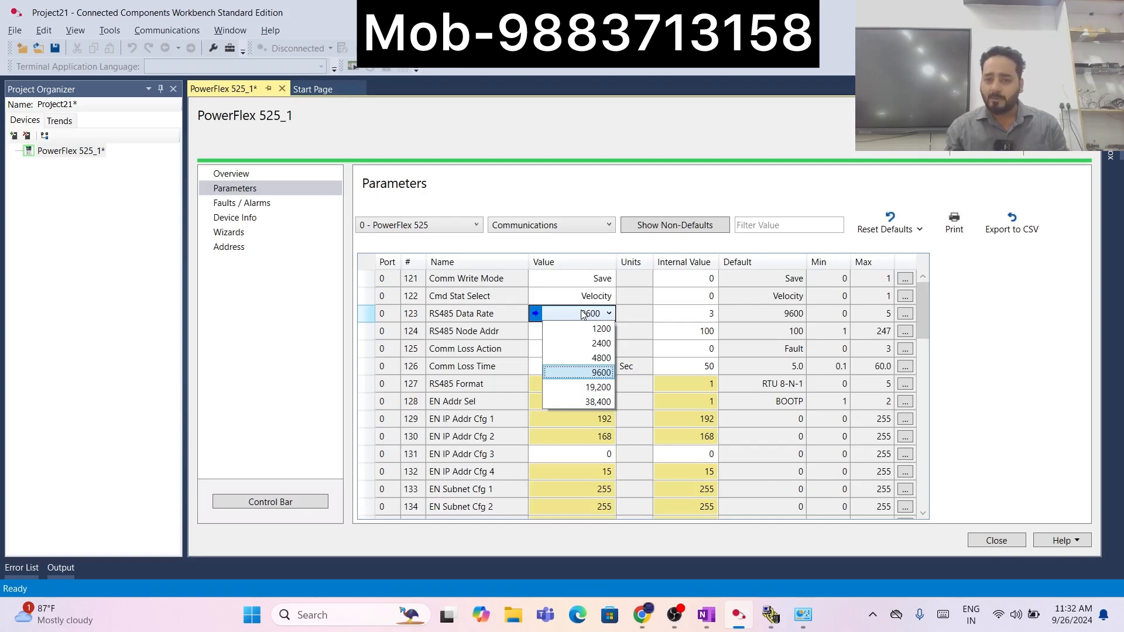
pyautogui.click(583, 315)
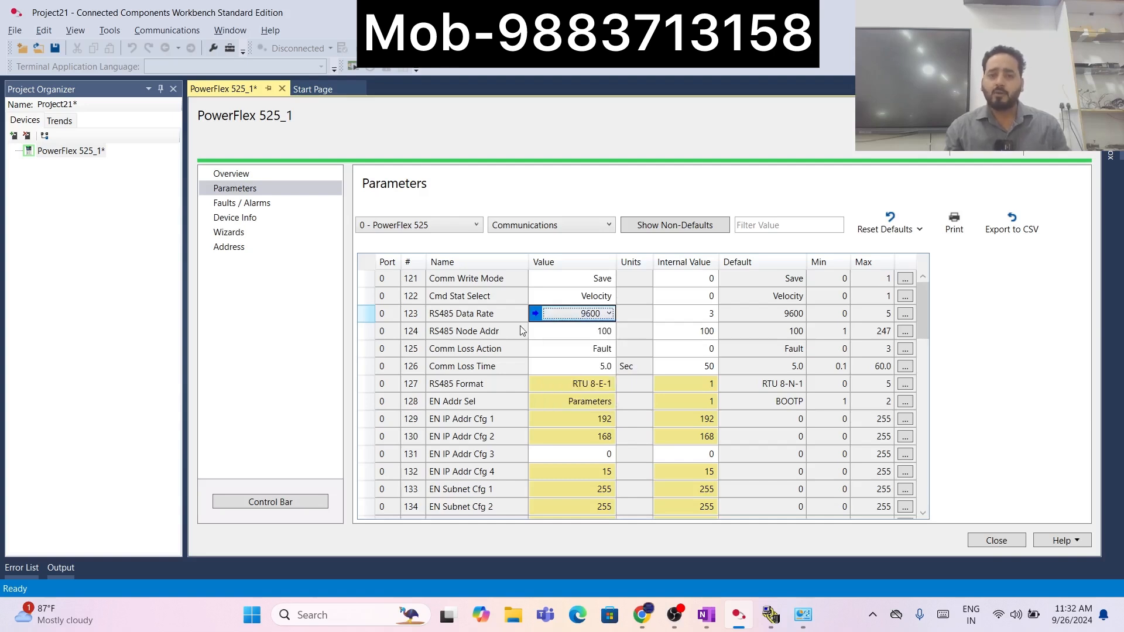
# - Set RS485 Node Addr to 1
pyautogui.click(472, 333)
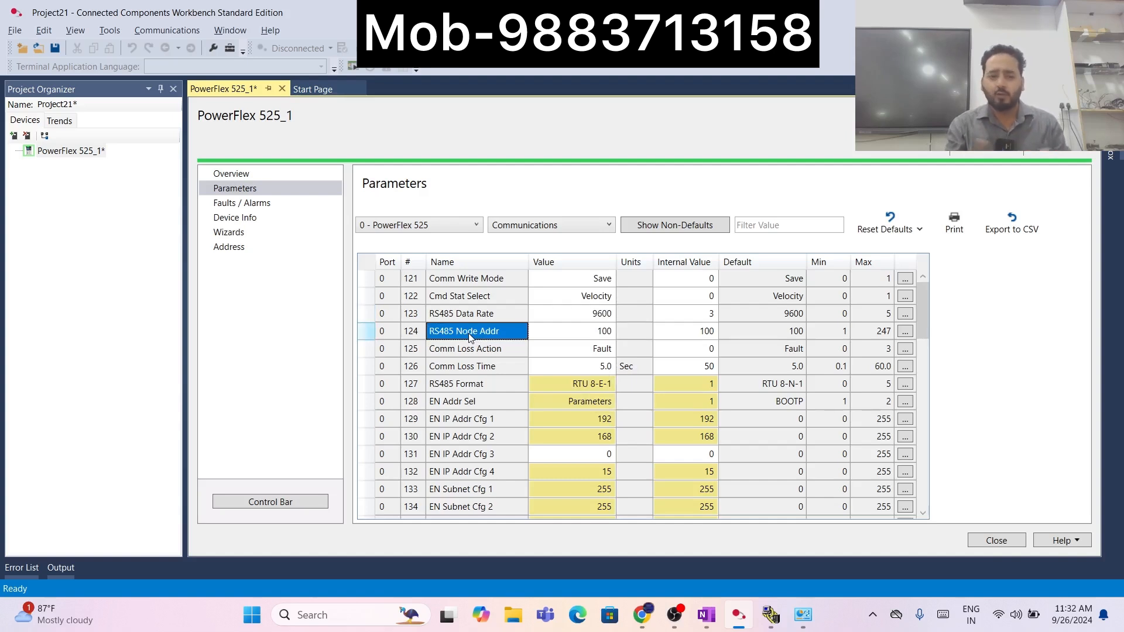
pyautogui.click(585, 332)
pyautogui.write('1')
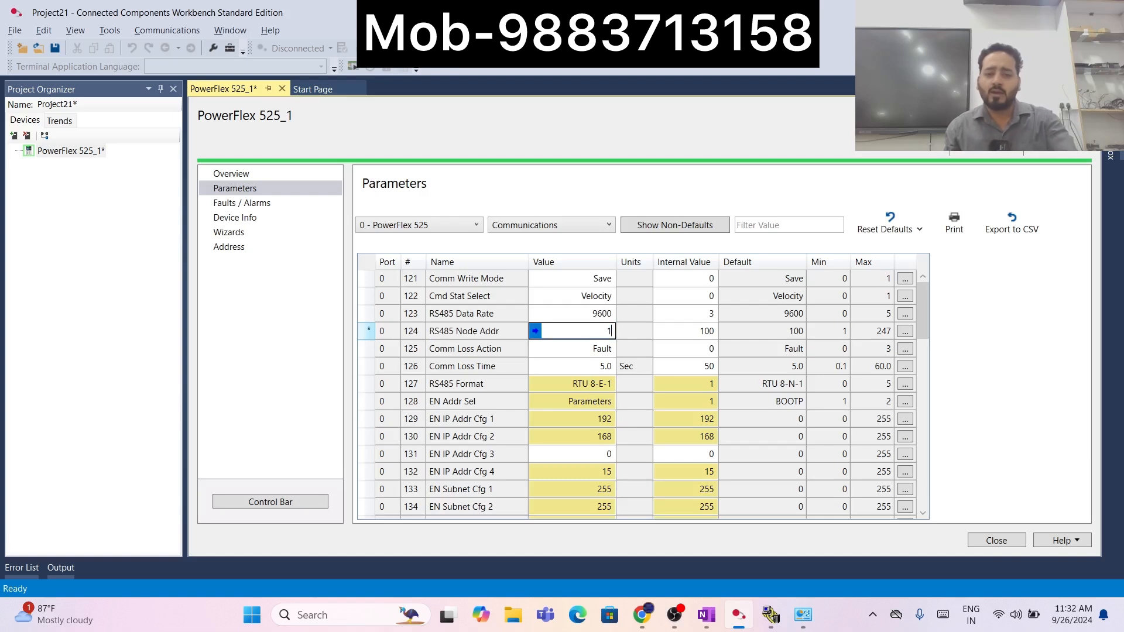
pyautogui.press('Return')
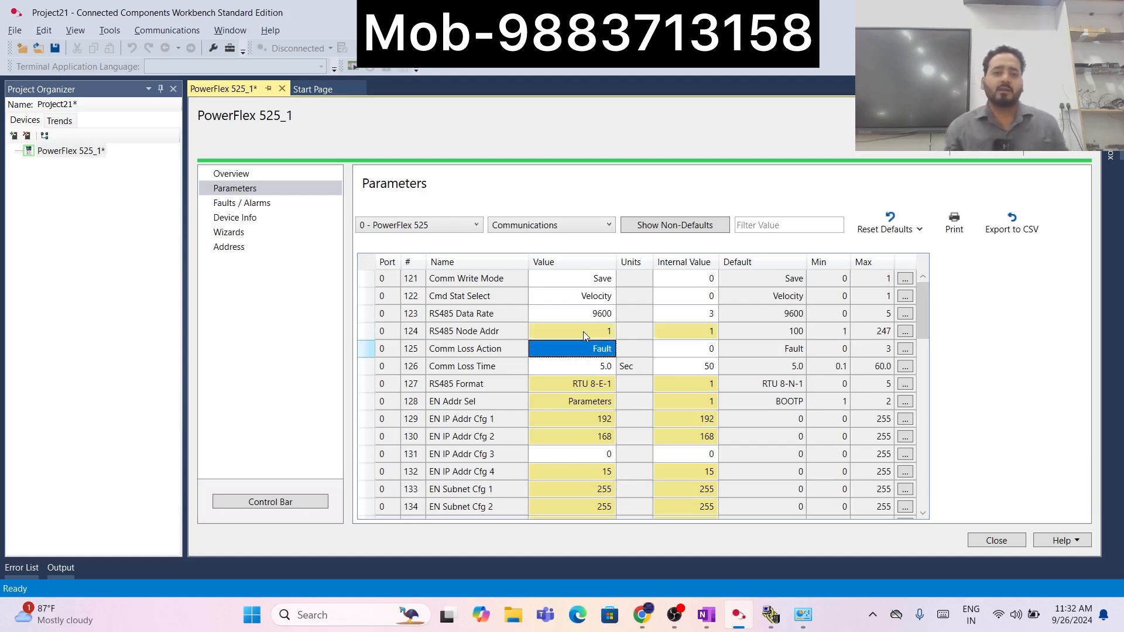
# - Examine the RS485 Format options, keeping RTU 8-E-1
pyautogui.click(498, 388)
pyautogui.click(595, 388)
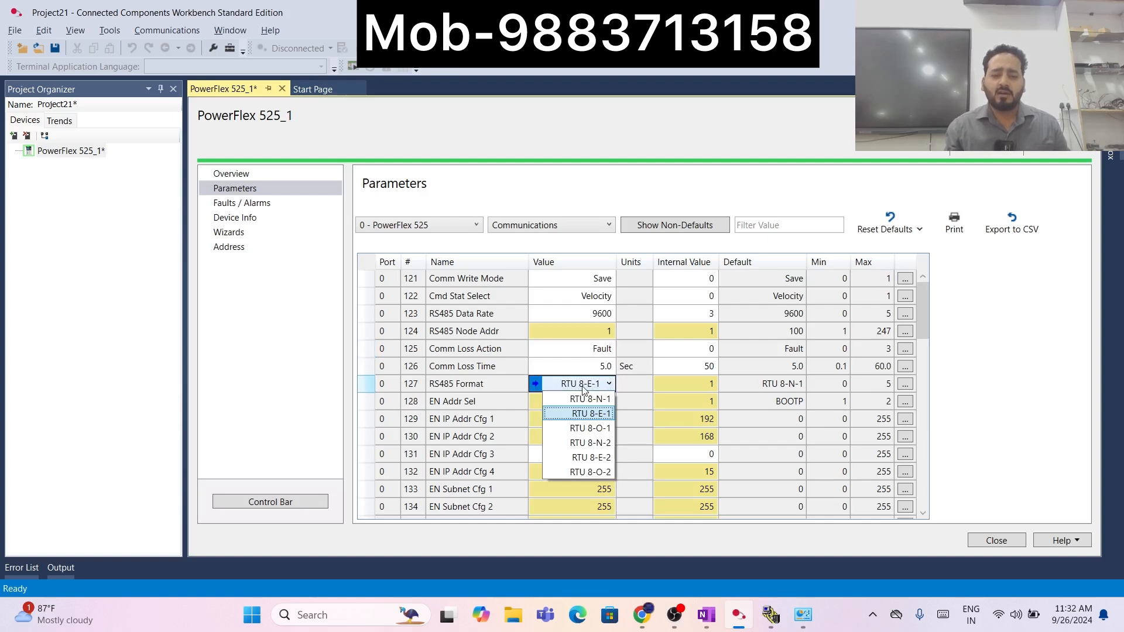
pyautogui.click(585, 388)
pyautogui.click(499, 385)
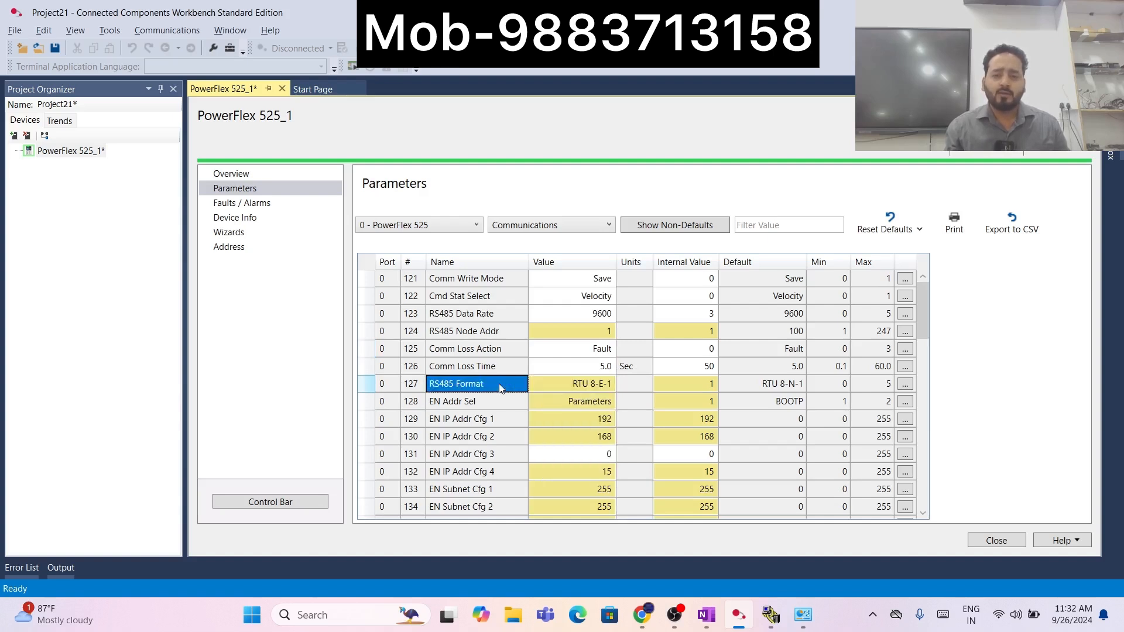
pyautogui.click(583, 387)
pyautogui.click(584, 389)
pyautogui.click(491, 387)
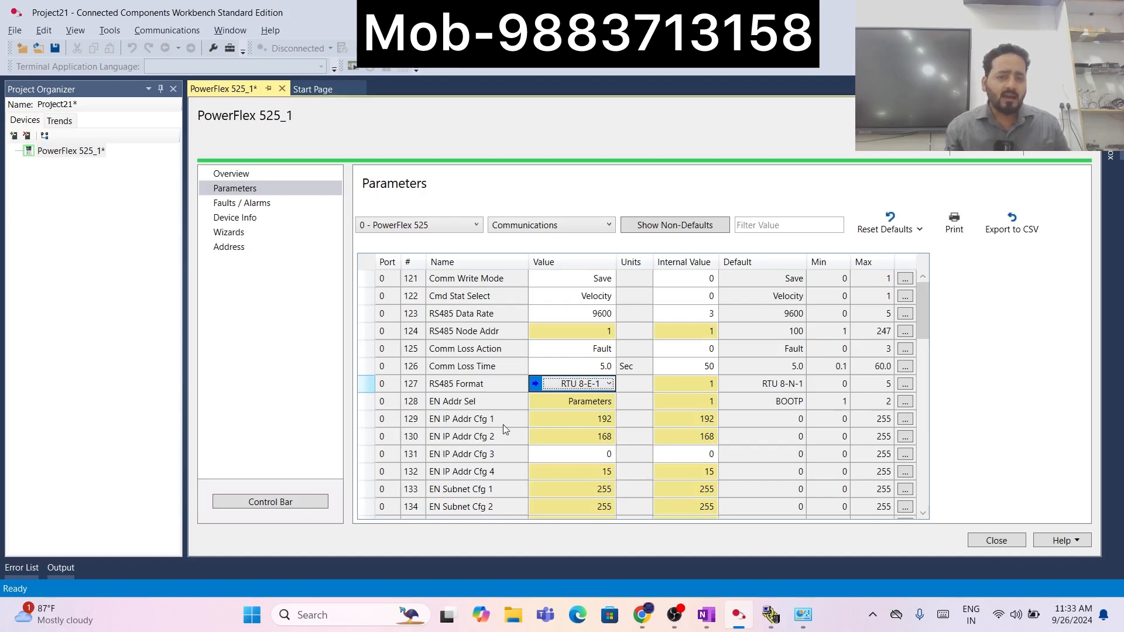
# - Check the drive's IP address in RSLinx Classic and return to the Communications parameters in Connected Components Workbench
pyautogui.scroll(-1, 504, 425)
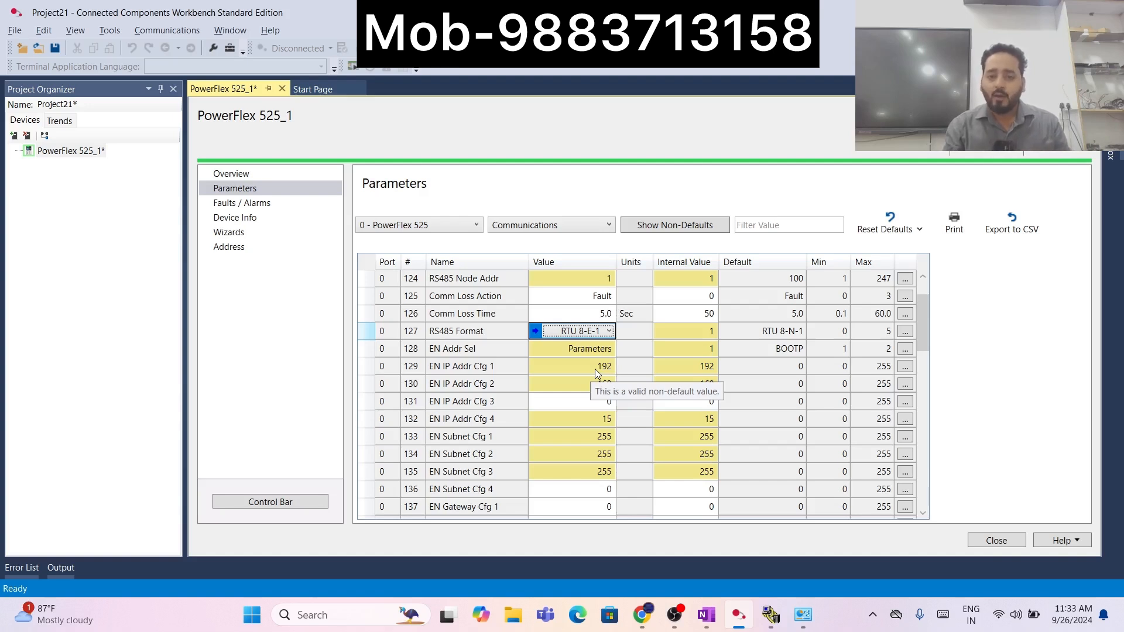
pyautogui.click(771, 615)
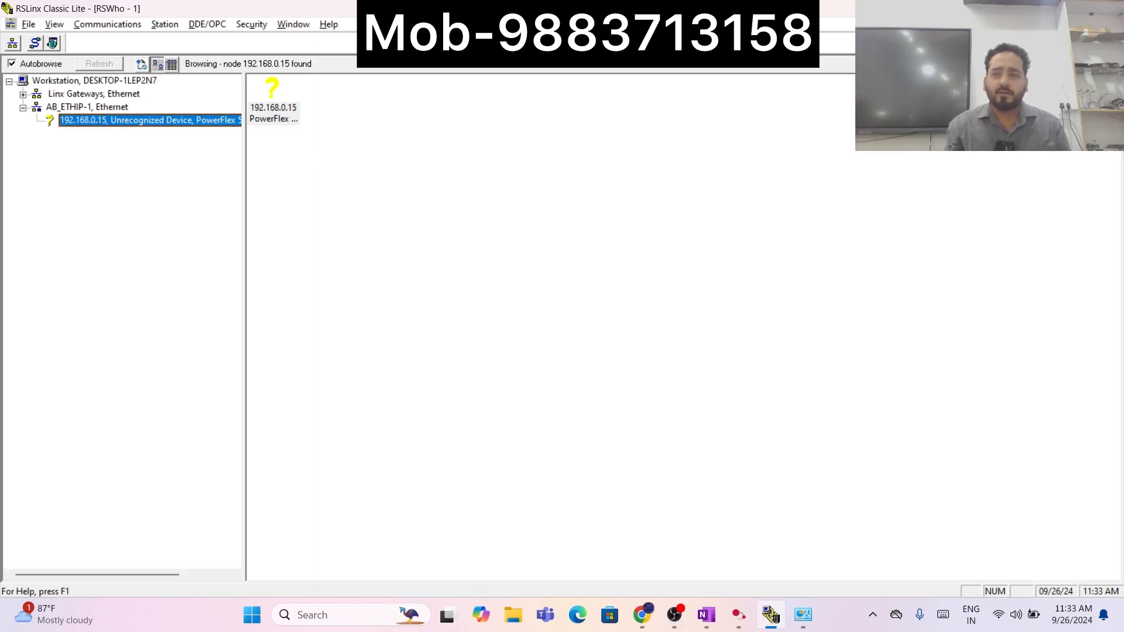
pyautogui.click(1041, 9)
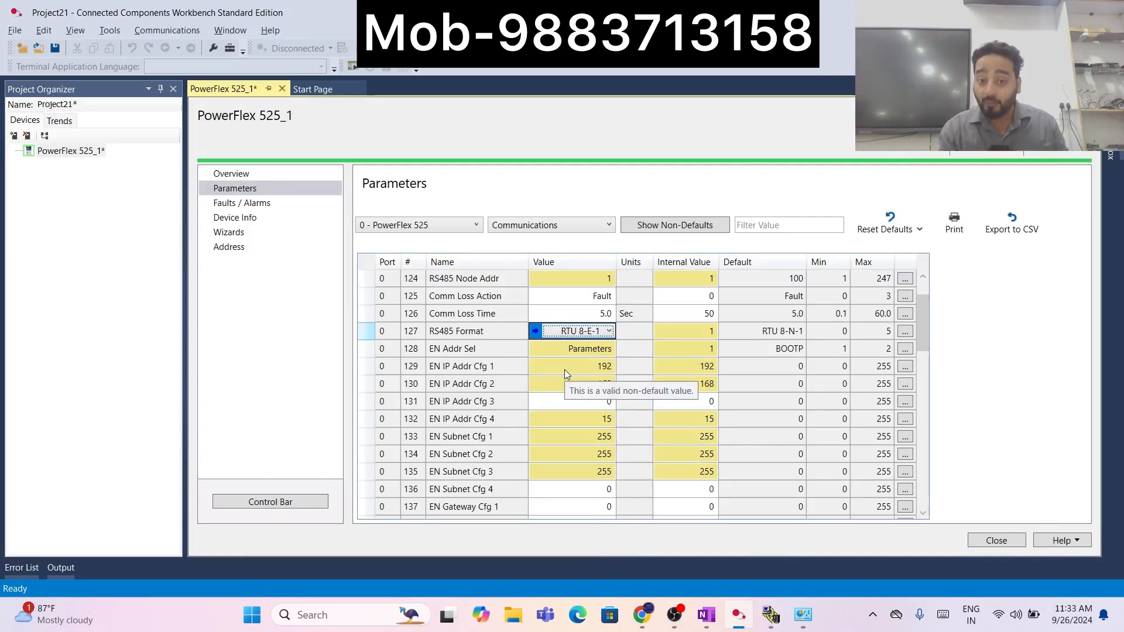
# - Examine the drive's IP address octets in EN IP Addr Cfg 1 to 4
pyautogui.click(607, 367)
pyautogui.click(599, 386)
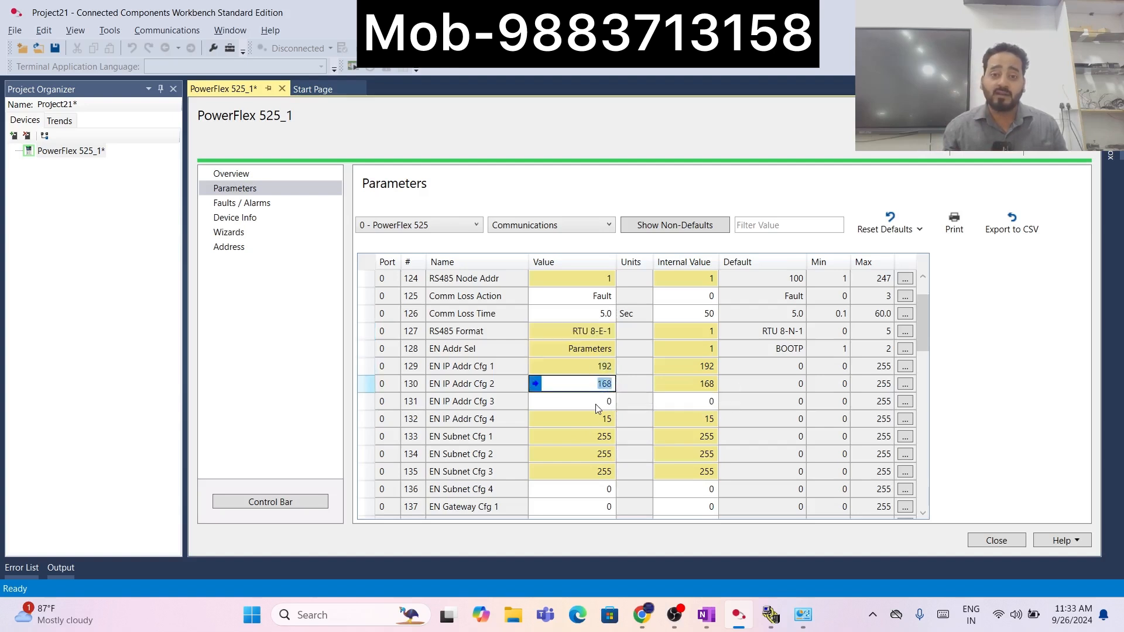
pyautogui.click(598, 404)
pyautogui.click(597, 421)
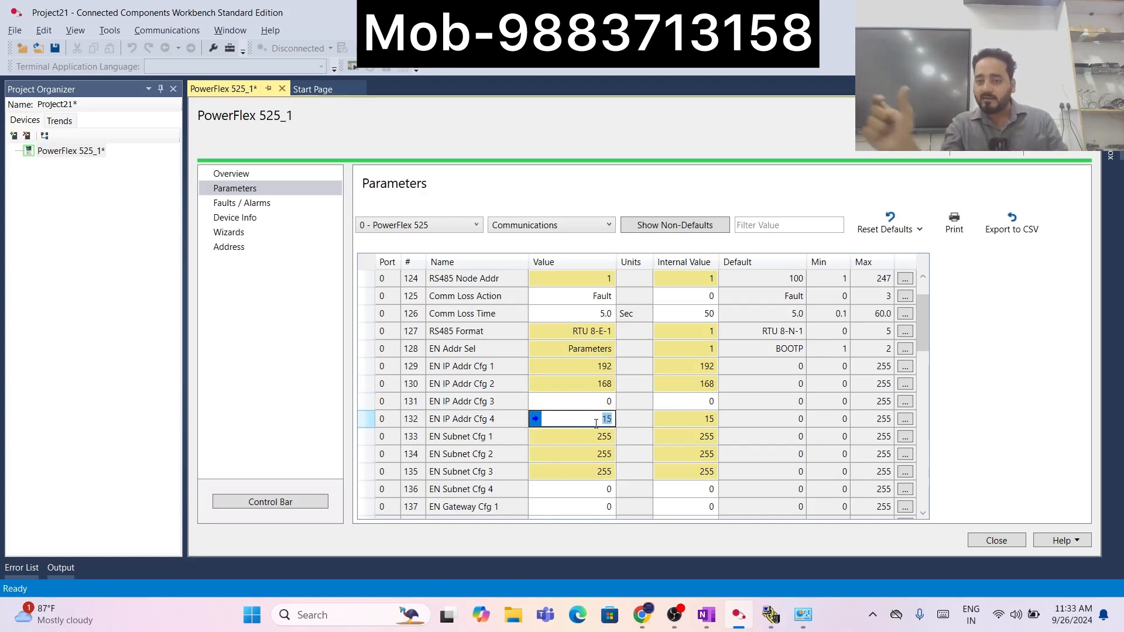
pyautogui.click(579, 368)
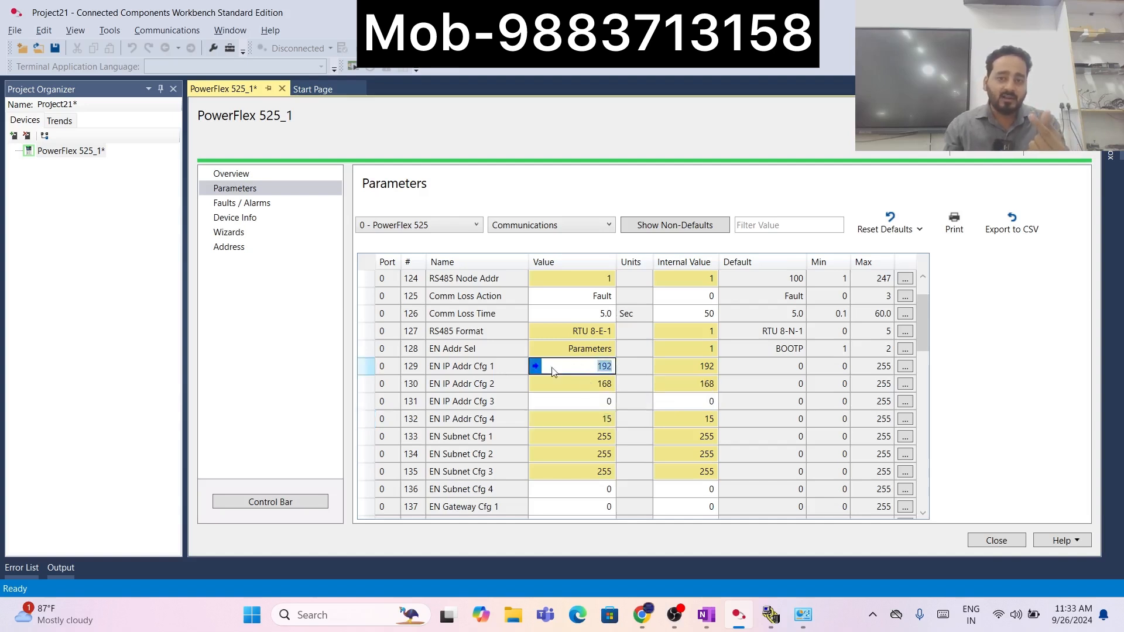
pyautogui.click(477, 368)
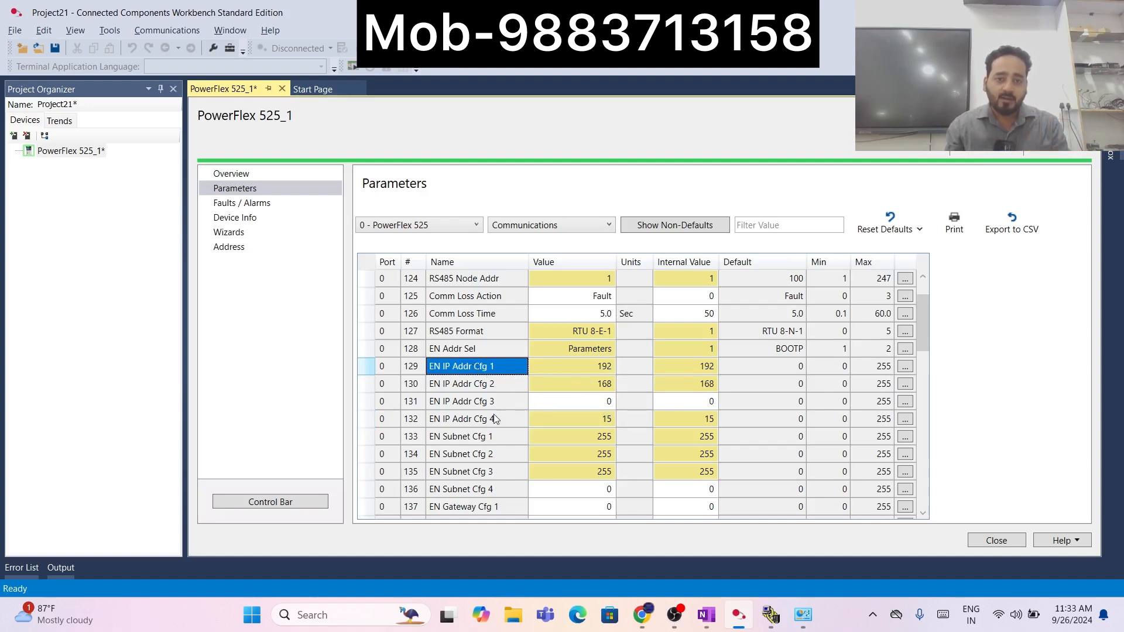
# - Review EN IP Addr Cfg 1 to 4 together with the subnet mask values in EN Subnet Cfg 1 to 3
pyautogui.click(603, 369)
pyautogui.click(605, 387)
pyautogui.click(605, 405)
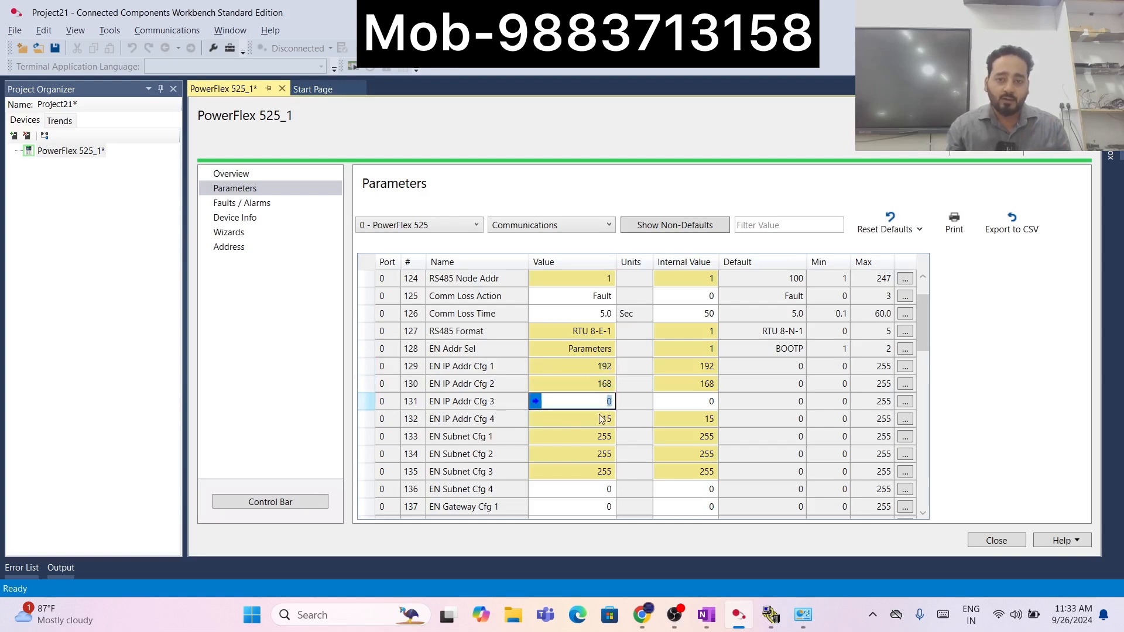
pyautogui.click(602, 419)
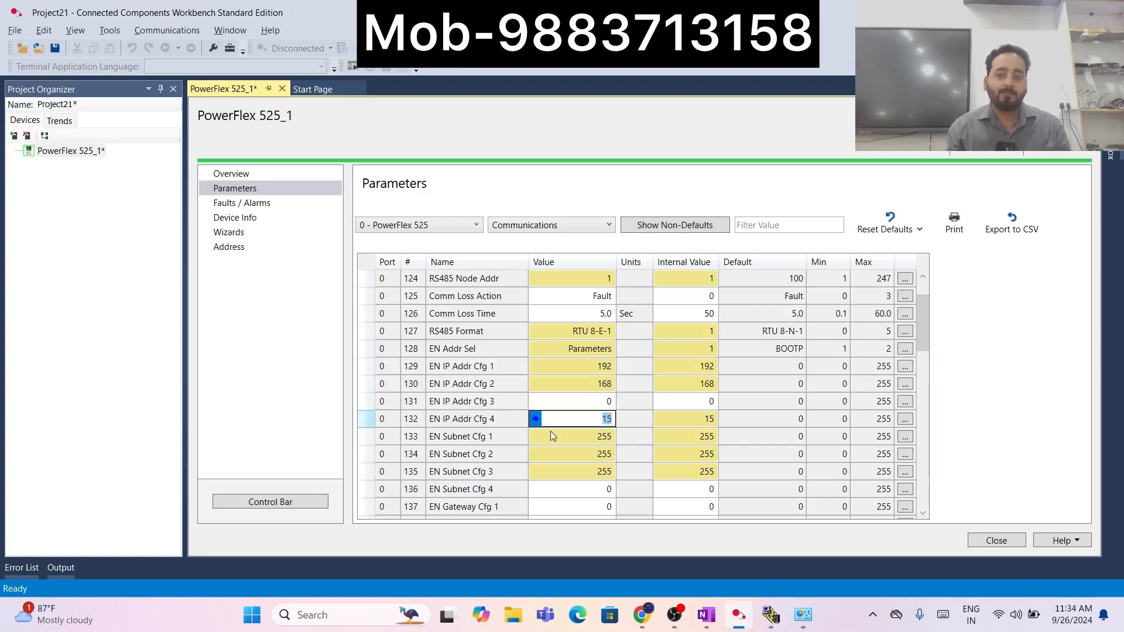
pyautogui.click(592, 441)
pyautogui.click(590, 453)
pyautogui.click(584, 471)
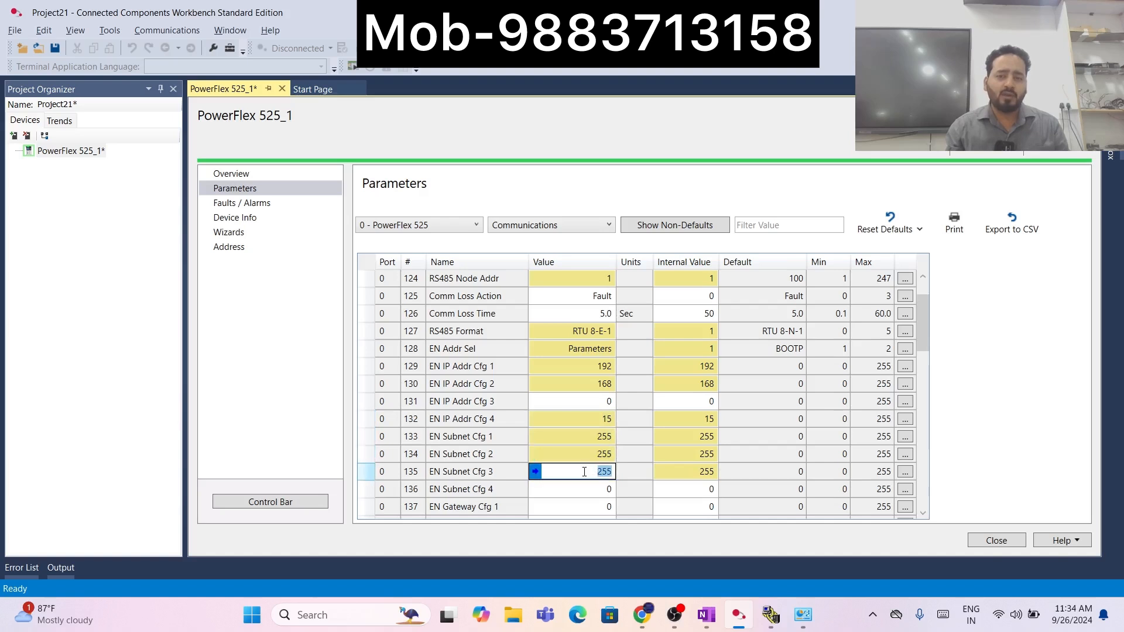
pyautogui.click(609, 419)
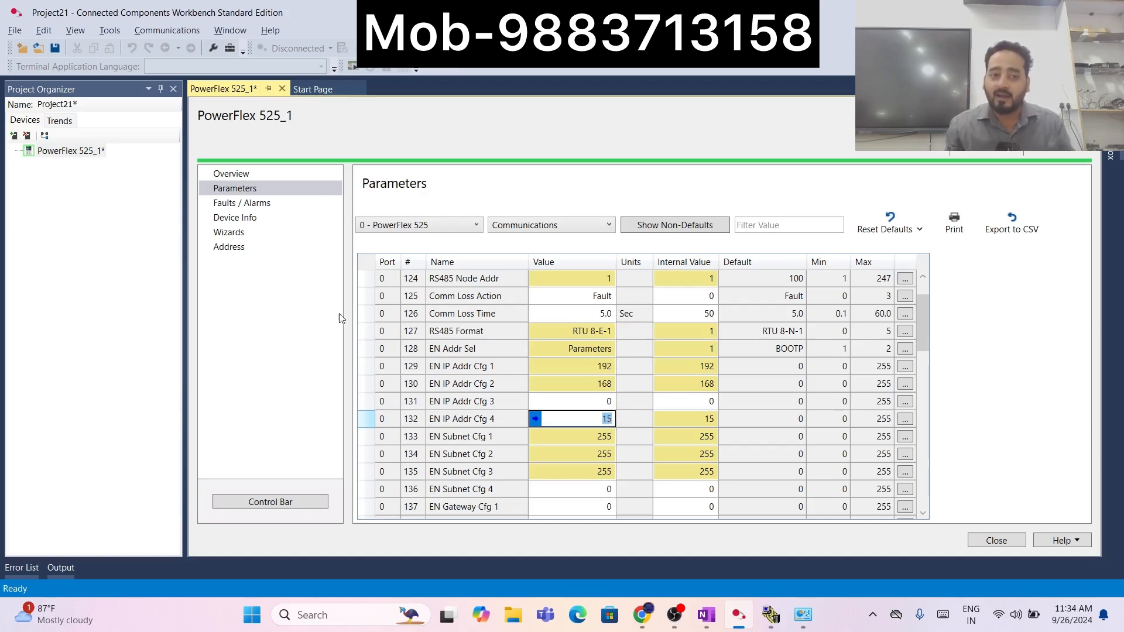
# - Check the drive's physical module IP address and subnet mask in its Address settings, and return to the Communications parameters
pyautogui.click(233, 248)
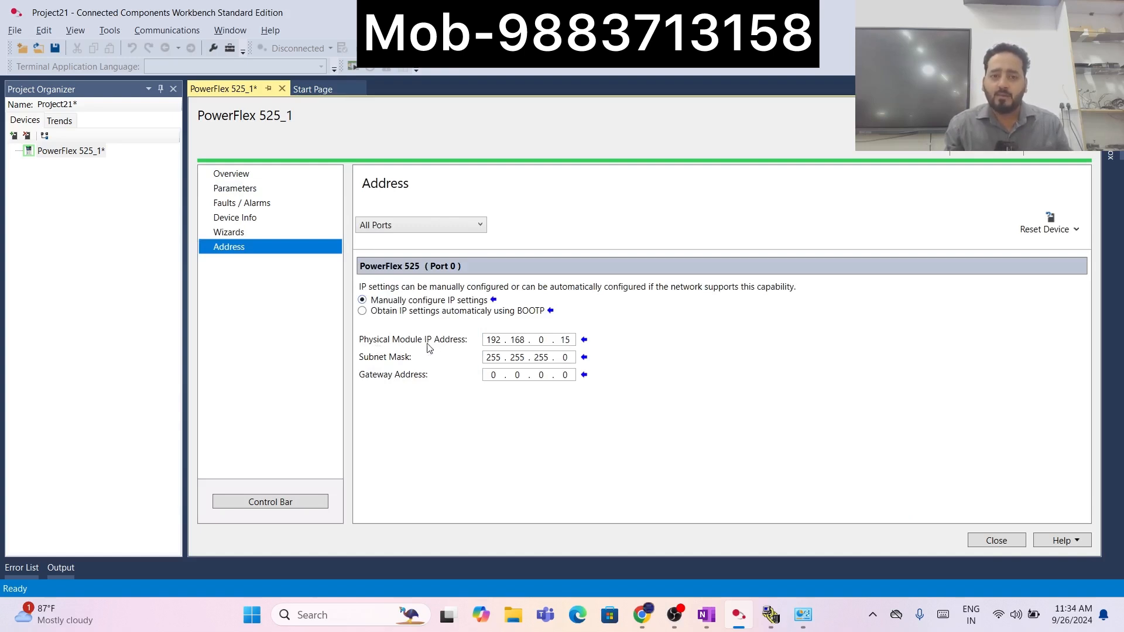
pyautogui.click(521, 340)
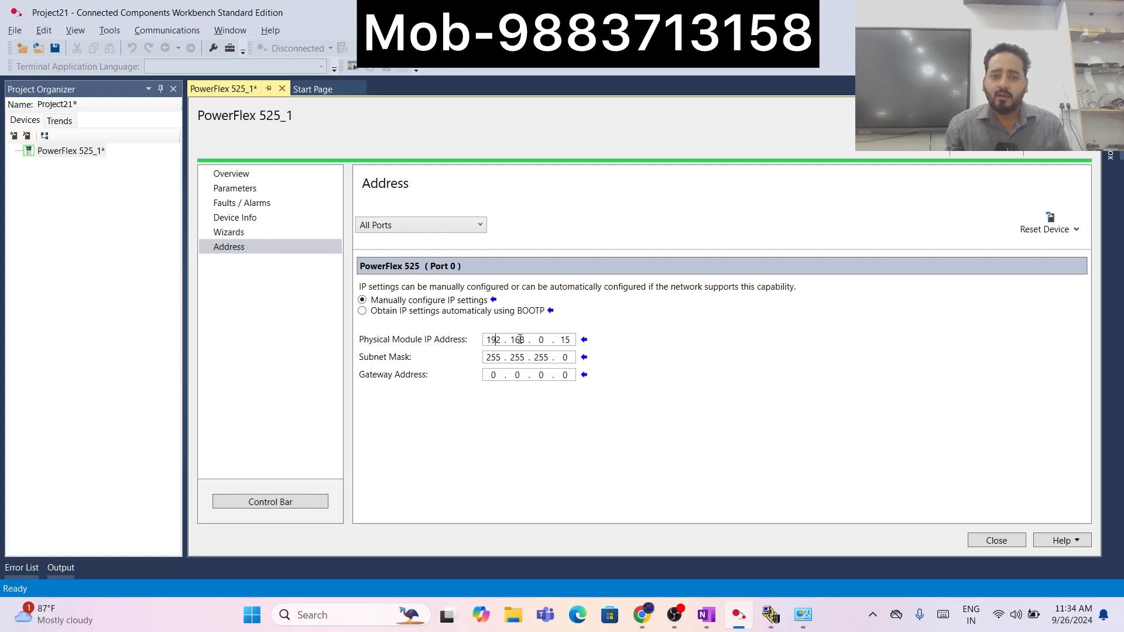
pyautogui.doubleClick(566, 340)
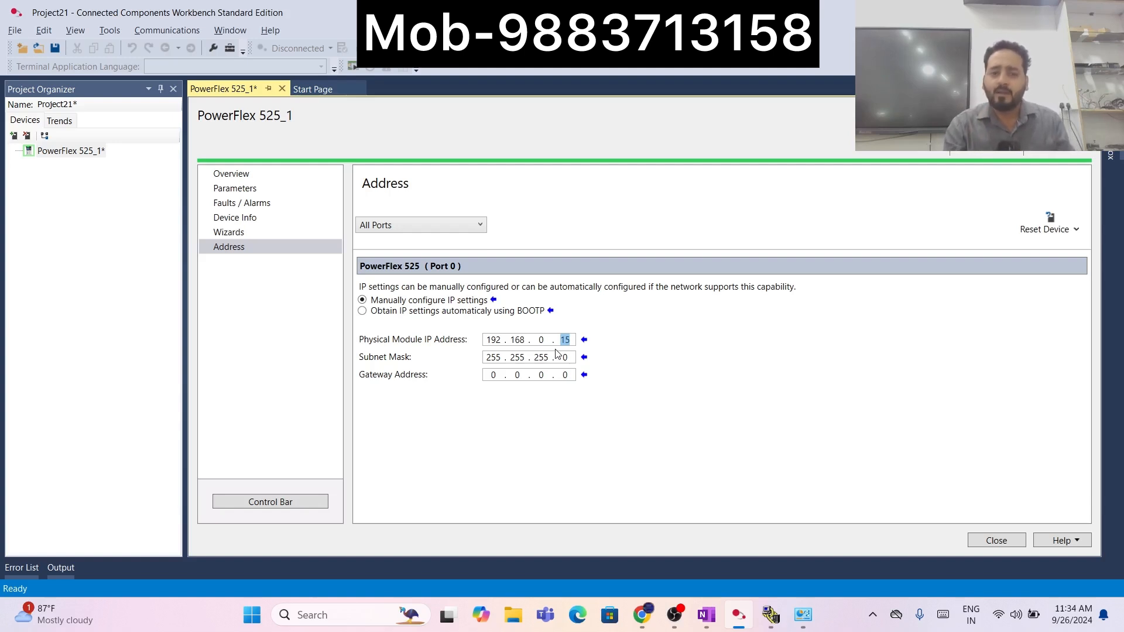
pyautogui.click(235, 189)
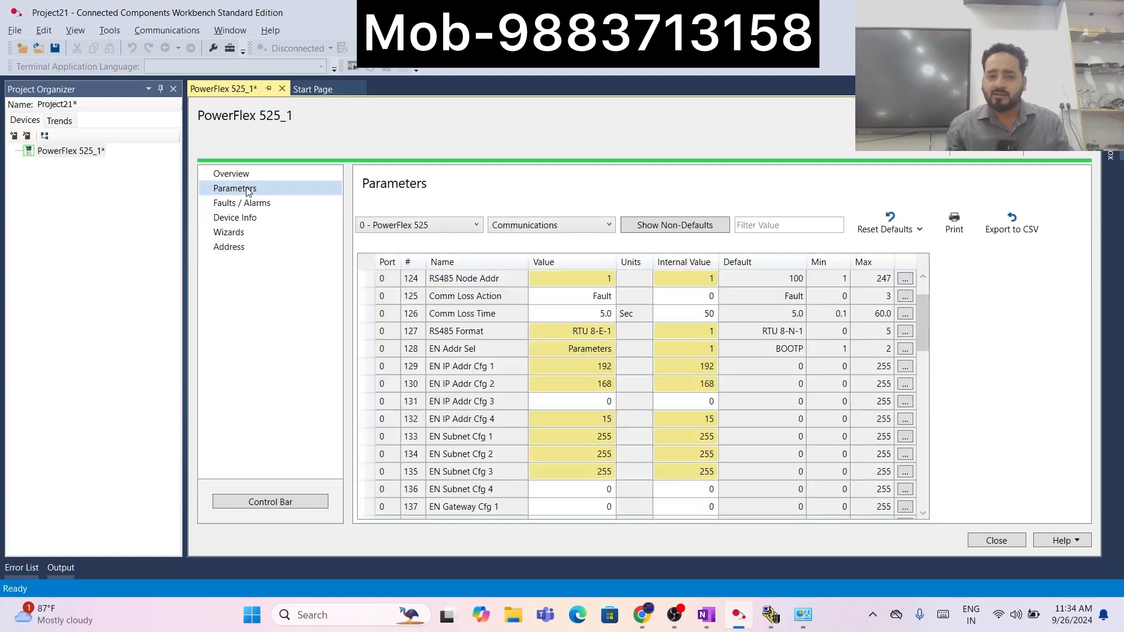
# - Enable control of the drive by opening its control bar and accepting the danger notice
pyautogui.click(580, 237)
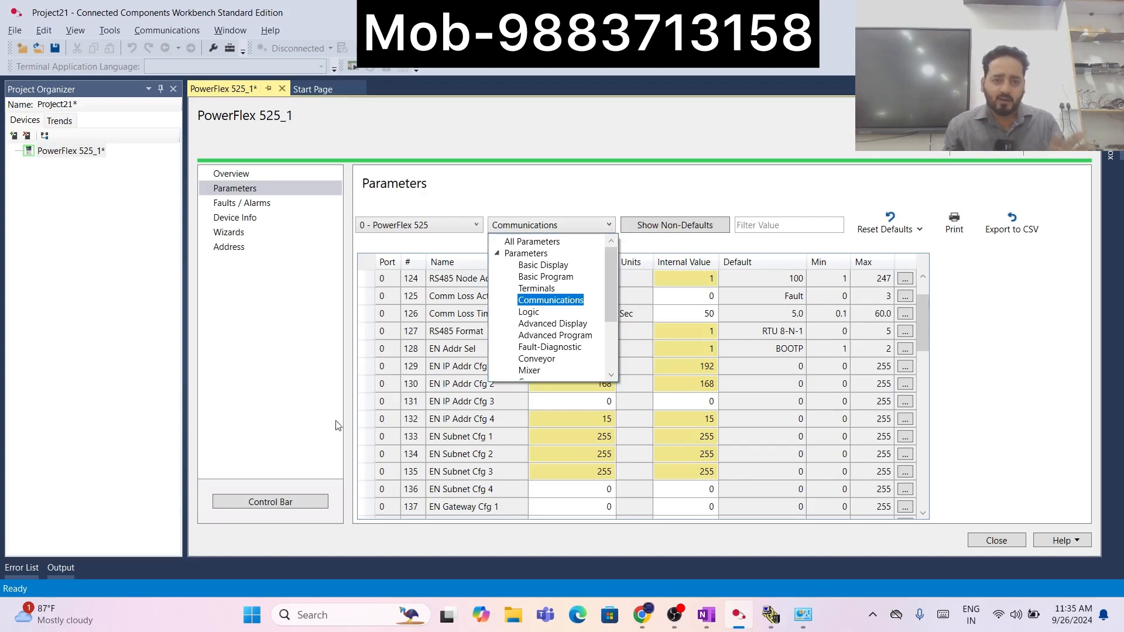
pyautogui.click(276, 440)
pyautogui.click(275, 503)
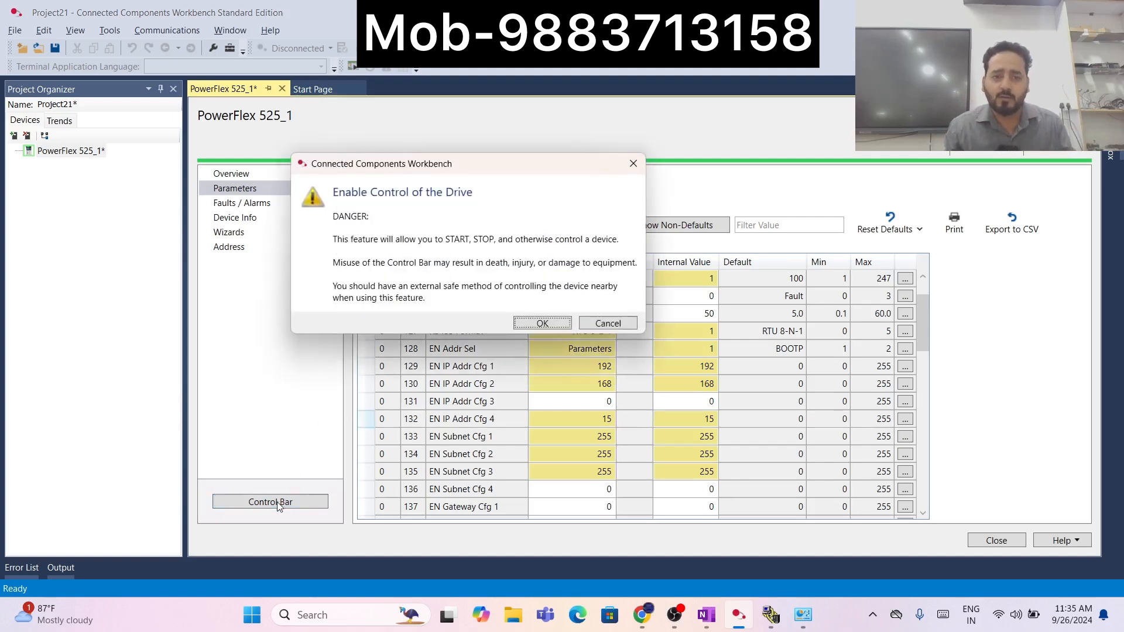
pyautogui.click(544, 327)
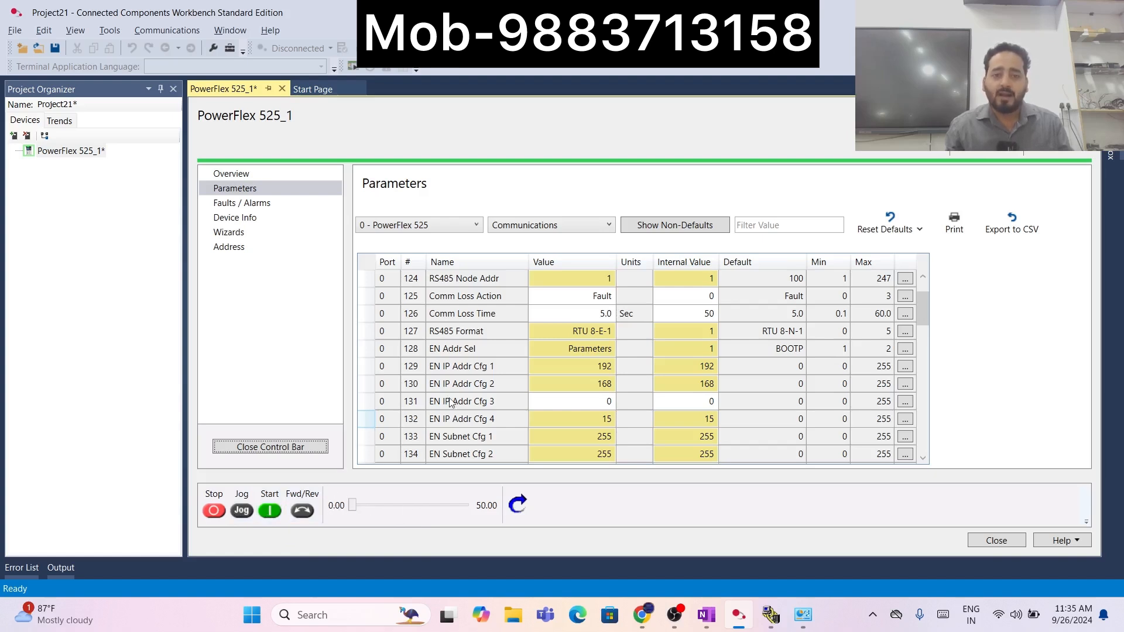
# - Switch the parameter list to the Basic Display group and review its output, status and fault parameters
pyautogui.click(544, 226)
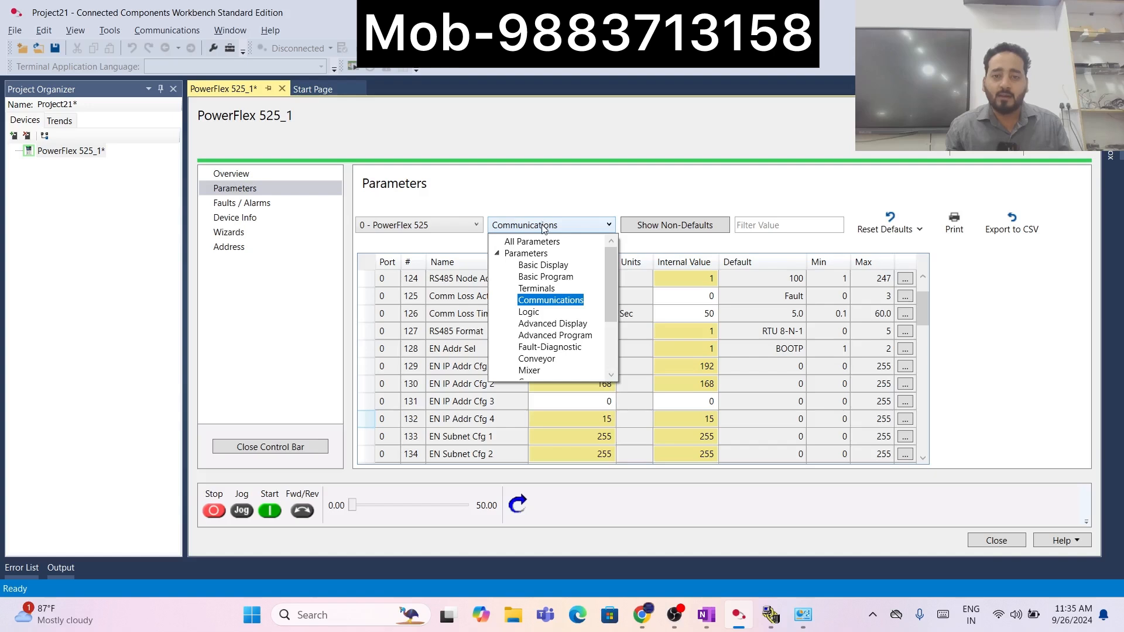
pyautogui.click(543, 266)
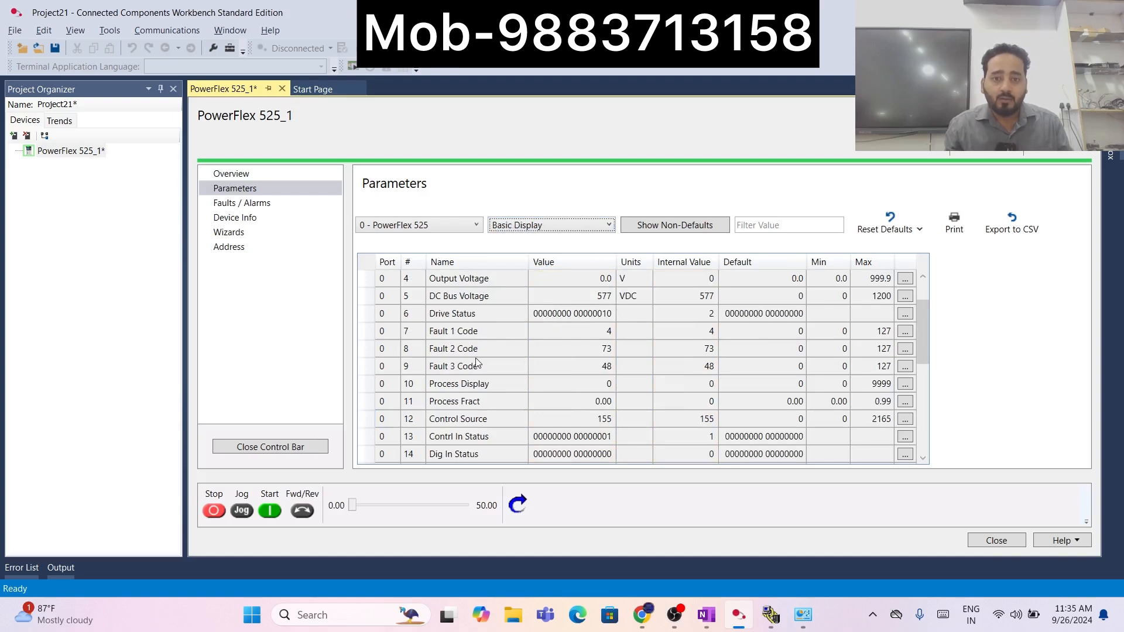
pyautogui.scroll(-2, 562, 352)
pyautogui.scroll(3, 562, 351)
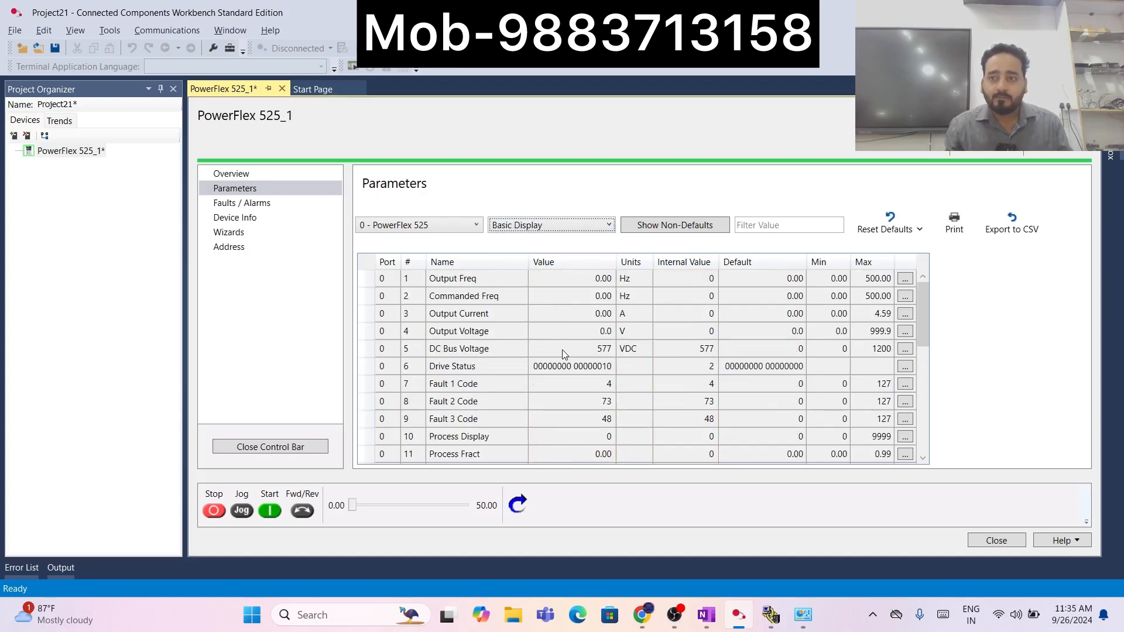
pyautogui.click(1070, 153)
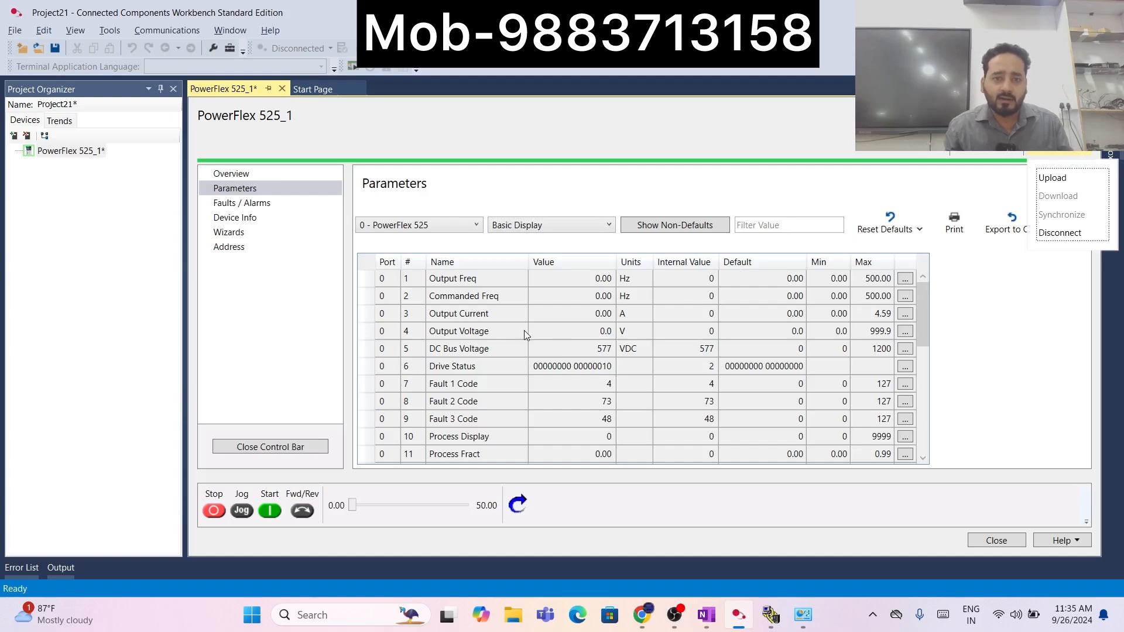
pyautogui.click(286, 342)
pyautogui.scroll(-5, 468, 370)
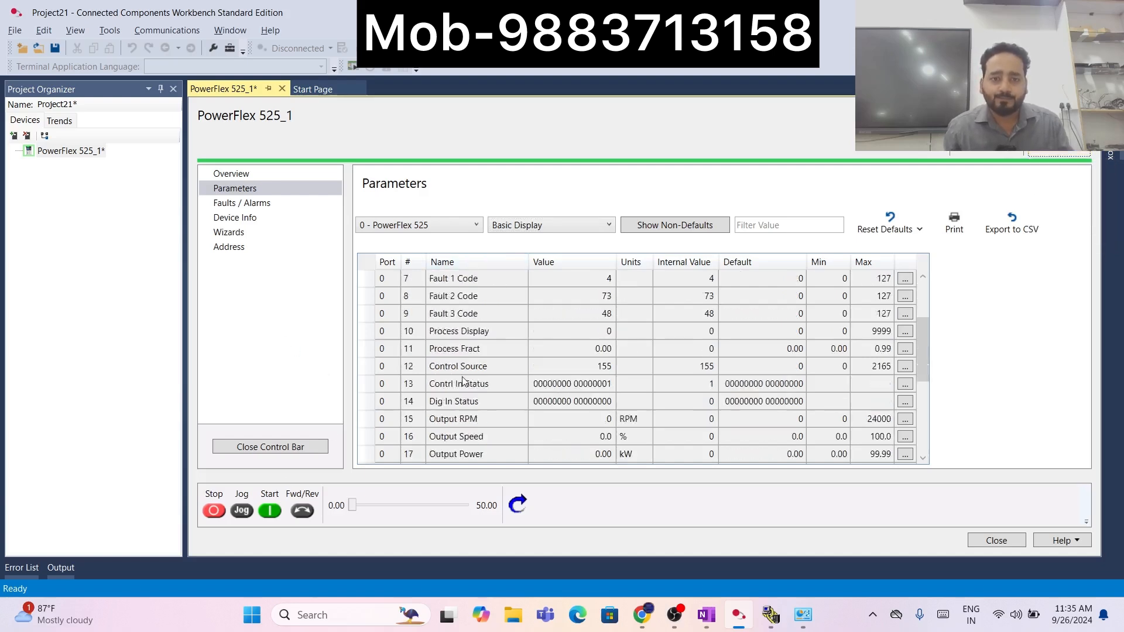
pyautogui.scroll(4, 444, 385)
pyautogui.scroll(1, 444, 384)
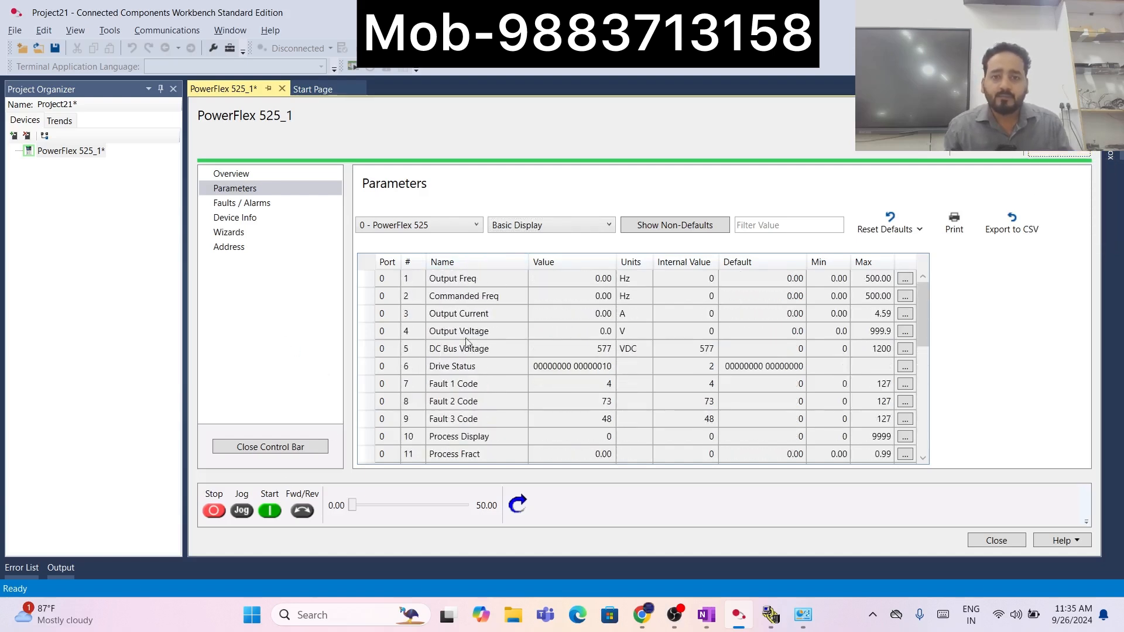
pyautogui.click(547, 226)
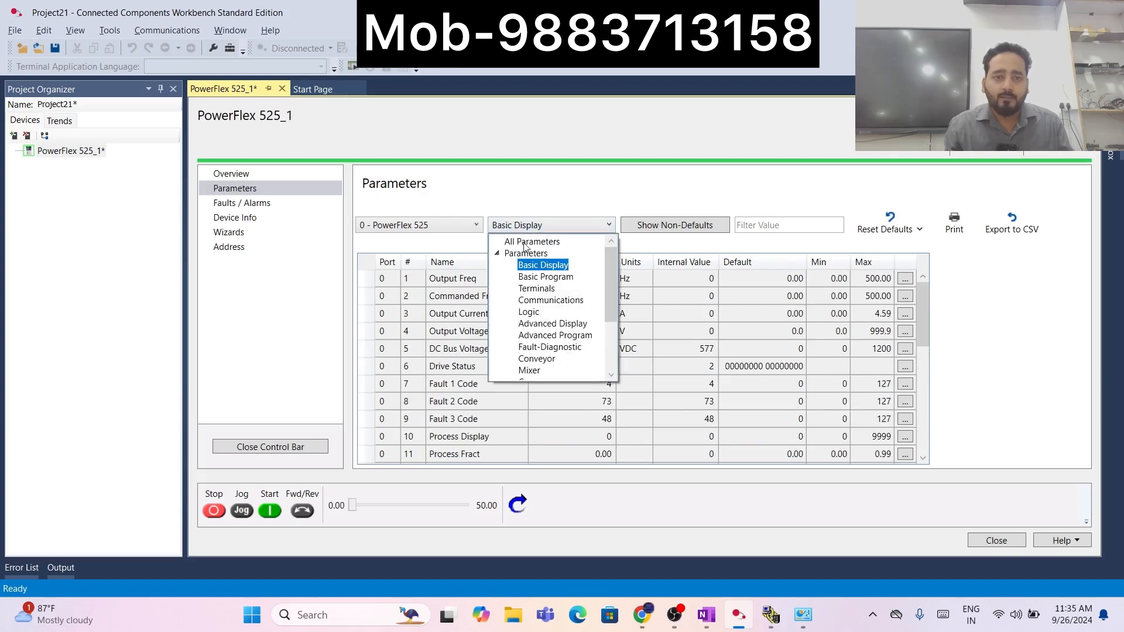
pyautogui.click(287, 384)
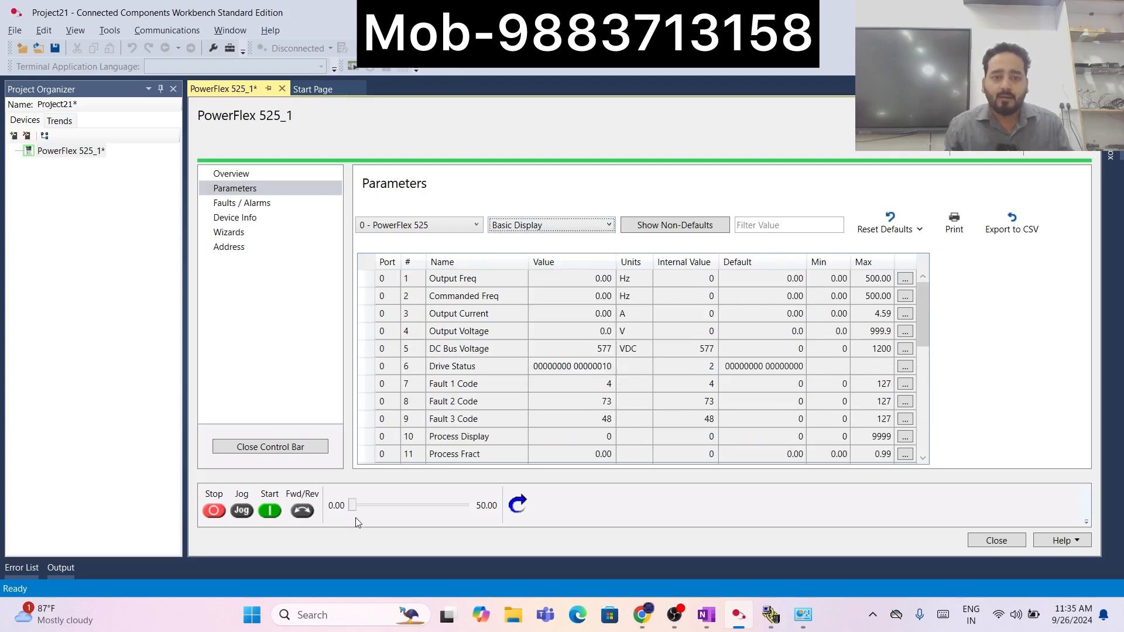
# - With the drive stopped, try speed references of 21 Hz and 5 Hz and compare them with Commanded Freq
pyautogui.moveTo(356, 508)
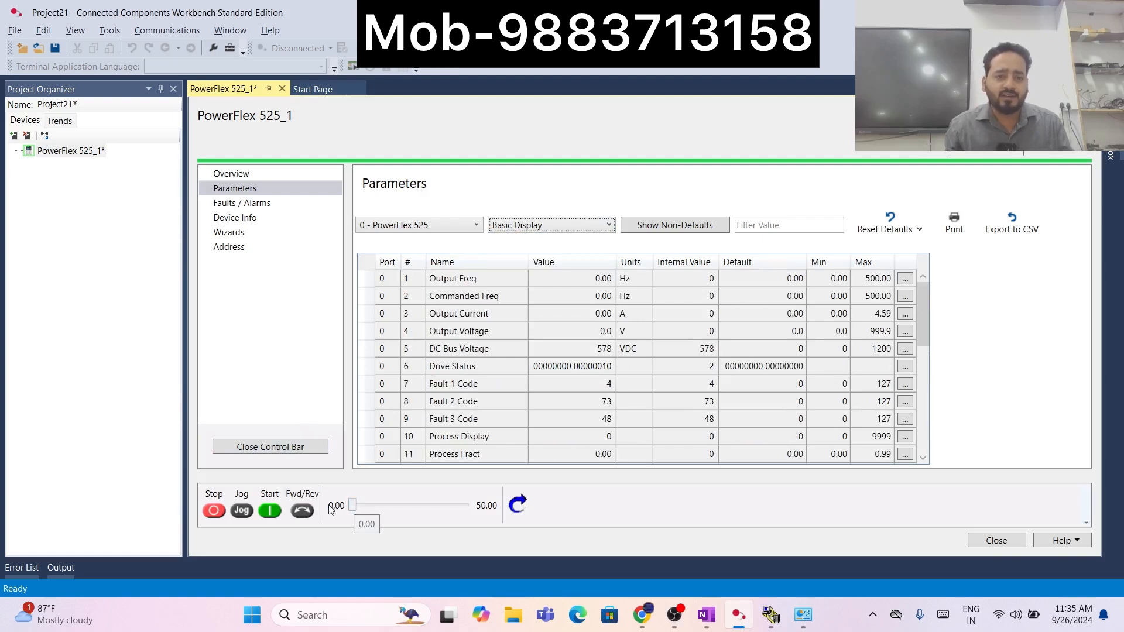
pyautogui.moveTo(352, 507); pyautogui.dragTo(401, 507)
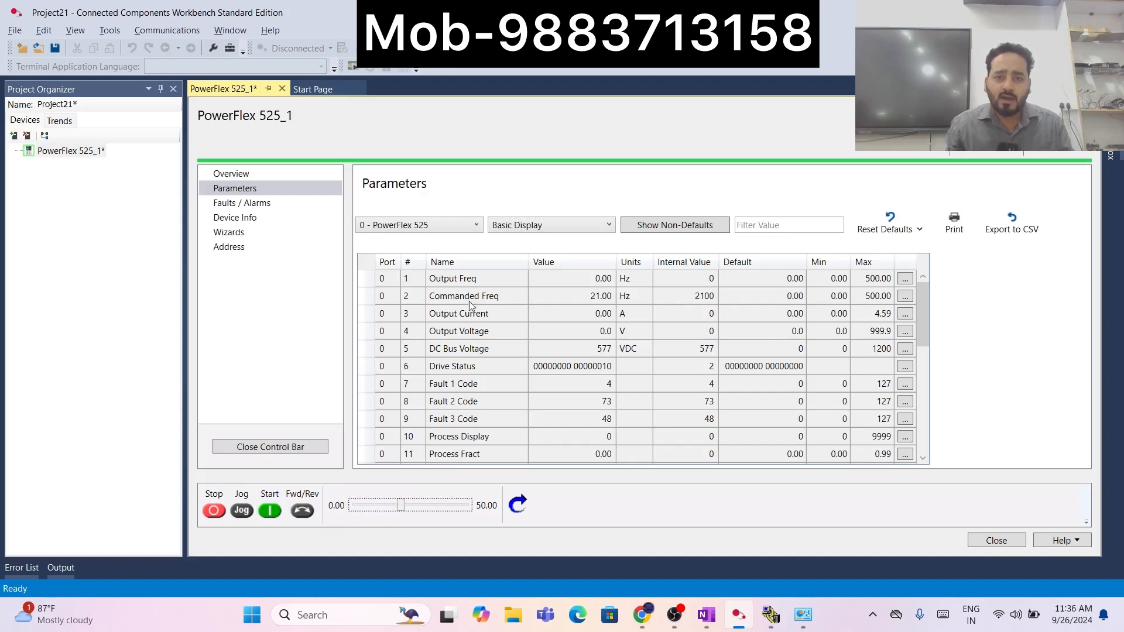
pyautogui.click(383, 299)
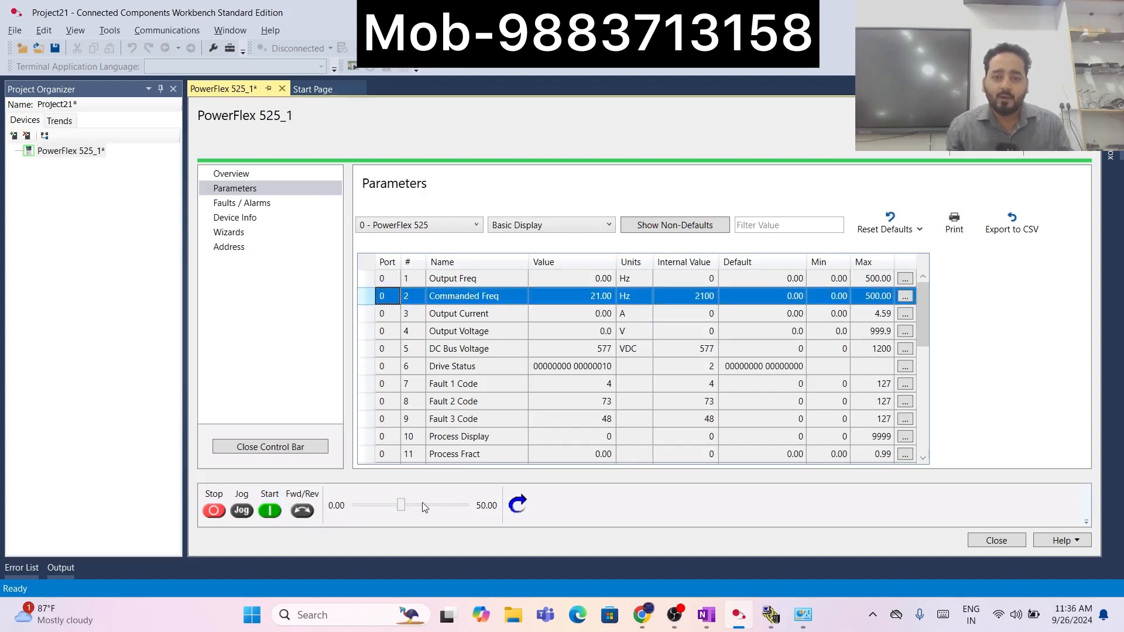
pyautogui.moveTo(403, 507)
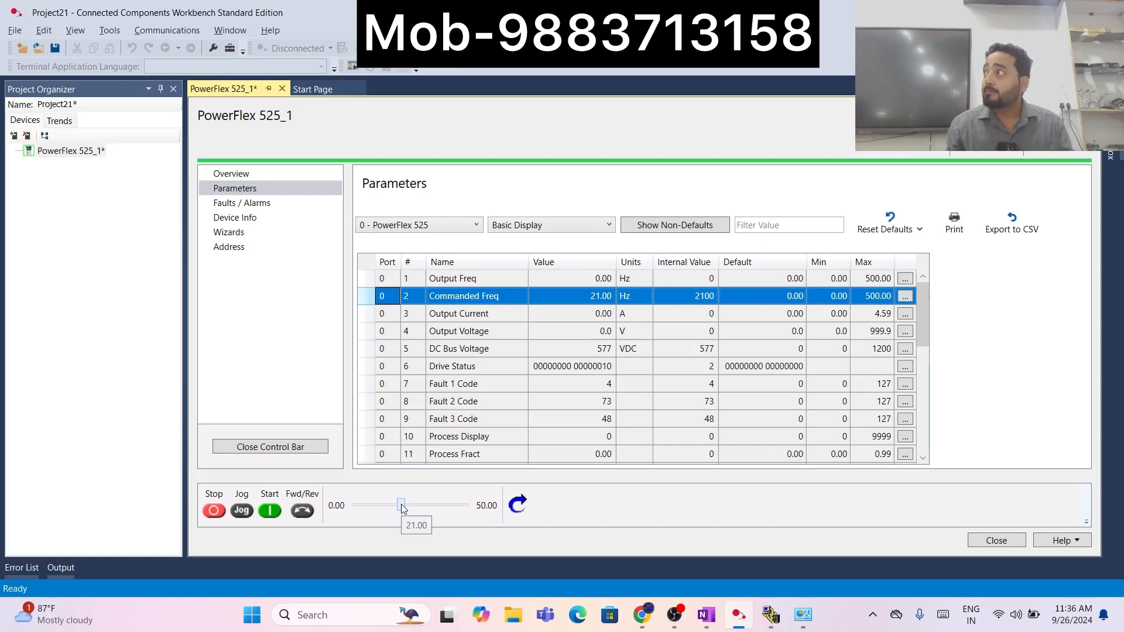
pyautogui.moveTo(402, 507)
pyautogui.mouseDown()
pyautogui.moveTo(452, 520)
pyautogui.moveTo(417, 501)
pyautogui.mouseUp()
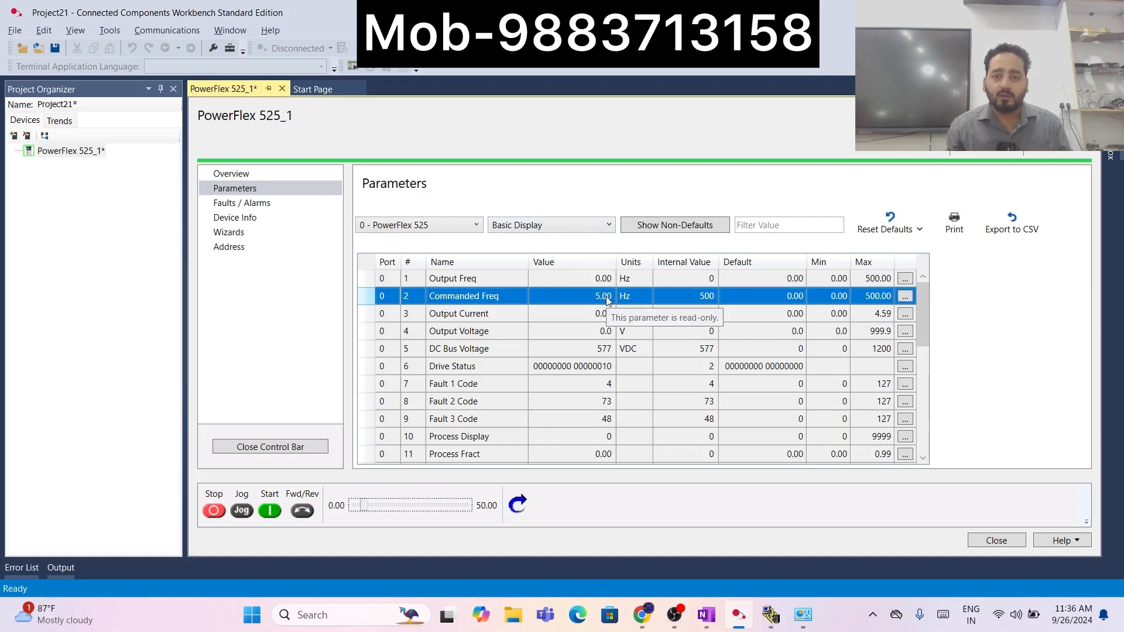
pyautogui.doubleClick(591, 350)
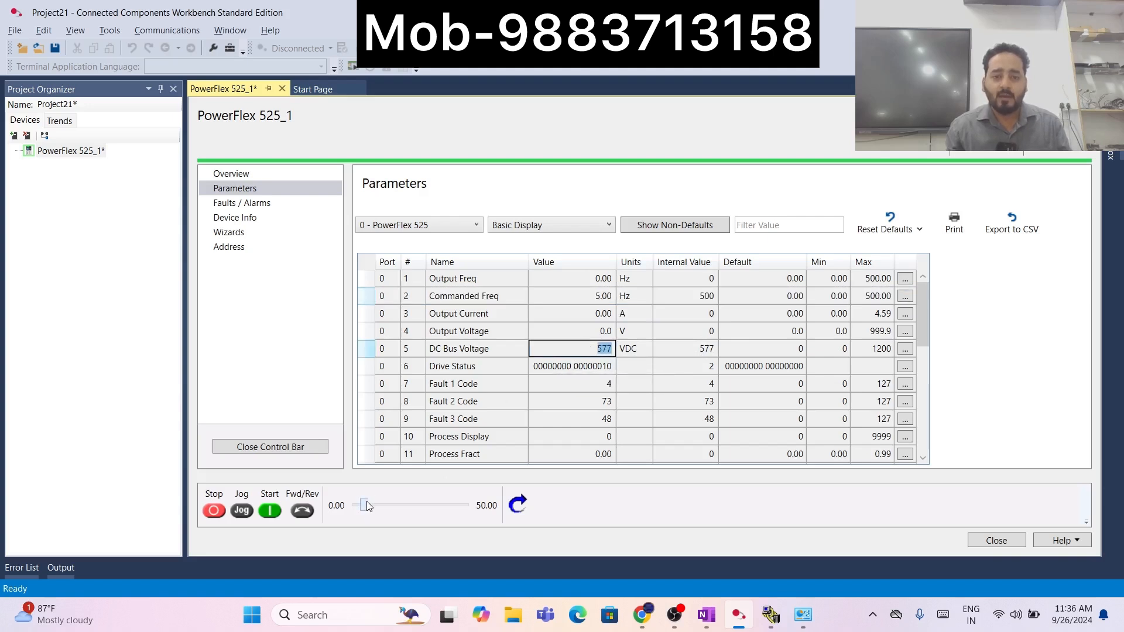
# - Start the motor at a 13 Hz speed reference, raise it to 28 Hz, and check Output Current
pyautogui.moveTo(368, 506); pyautogui.dragTo(387, 514)
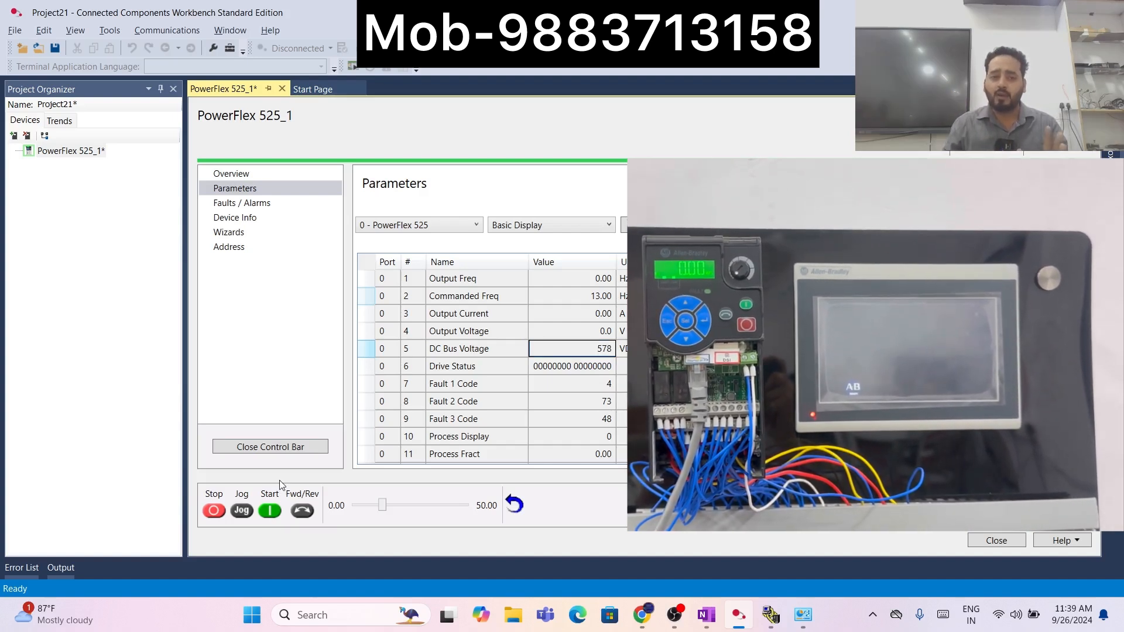
pyautogui.click(272, 511)
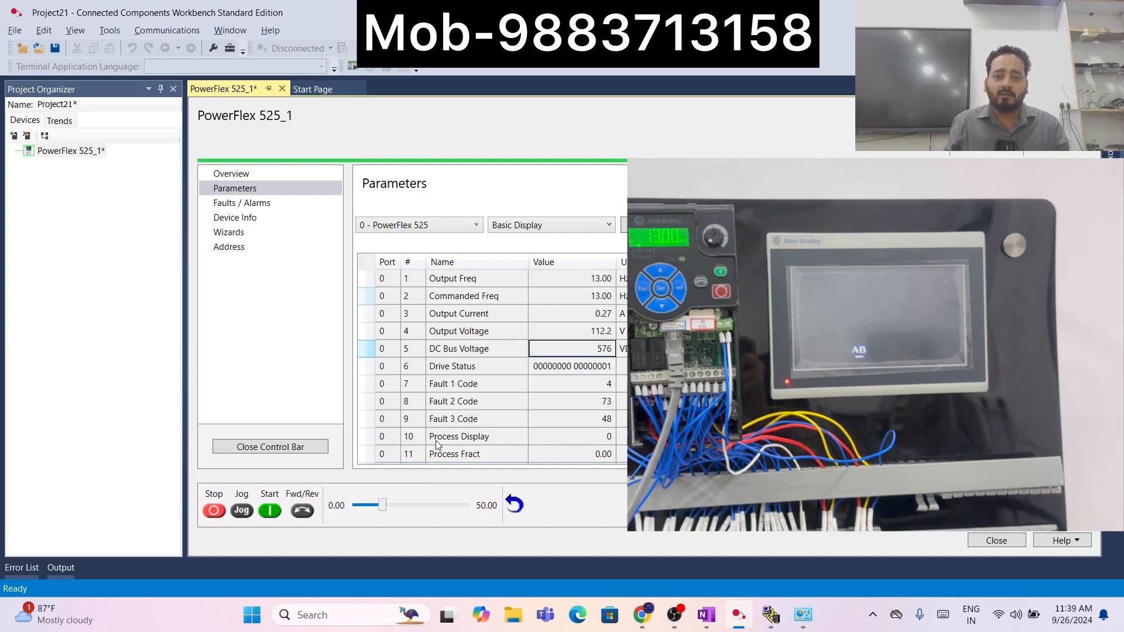
pyautogui.moveTo(385, 508)
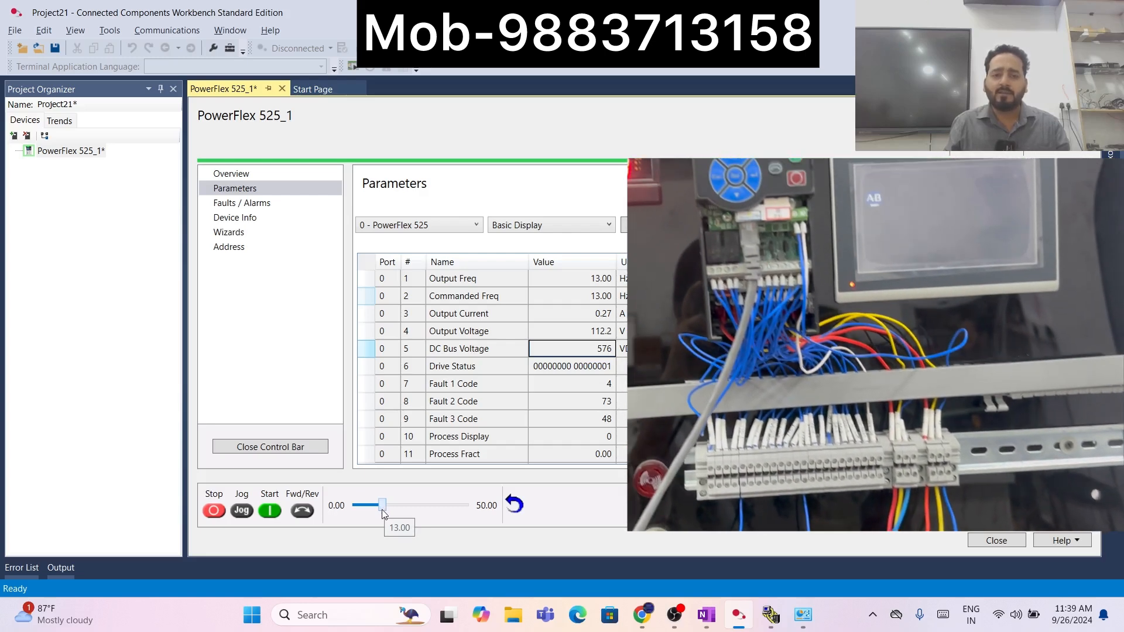
pyautogui.moveTo(384, 514); pyautogui.dragTo(417, 520)
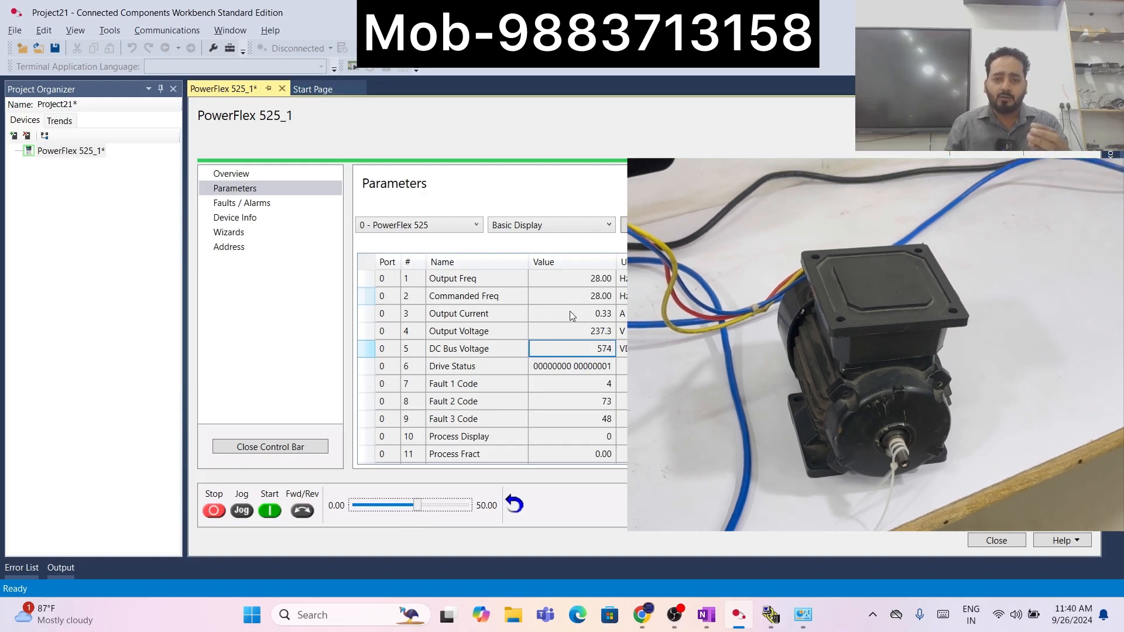
pyautogui.click(571, 314)
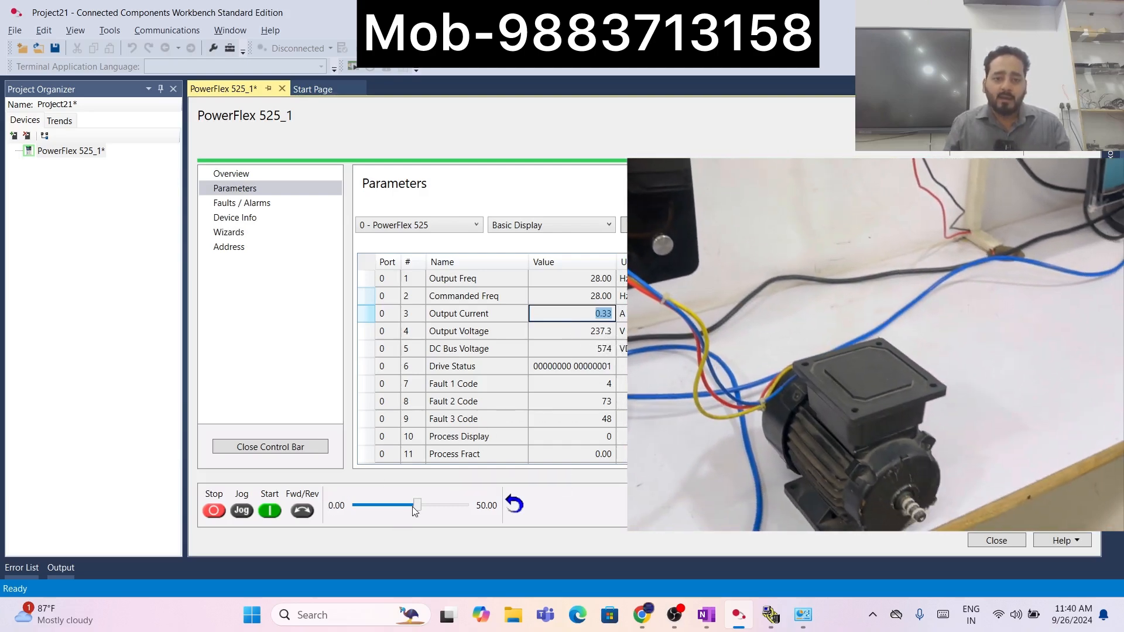
# - Raise the running motor's speed reference to 50 Hz
pyautogui.moveTo(417, 506)
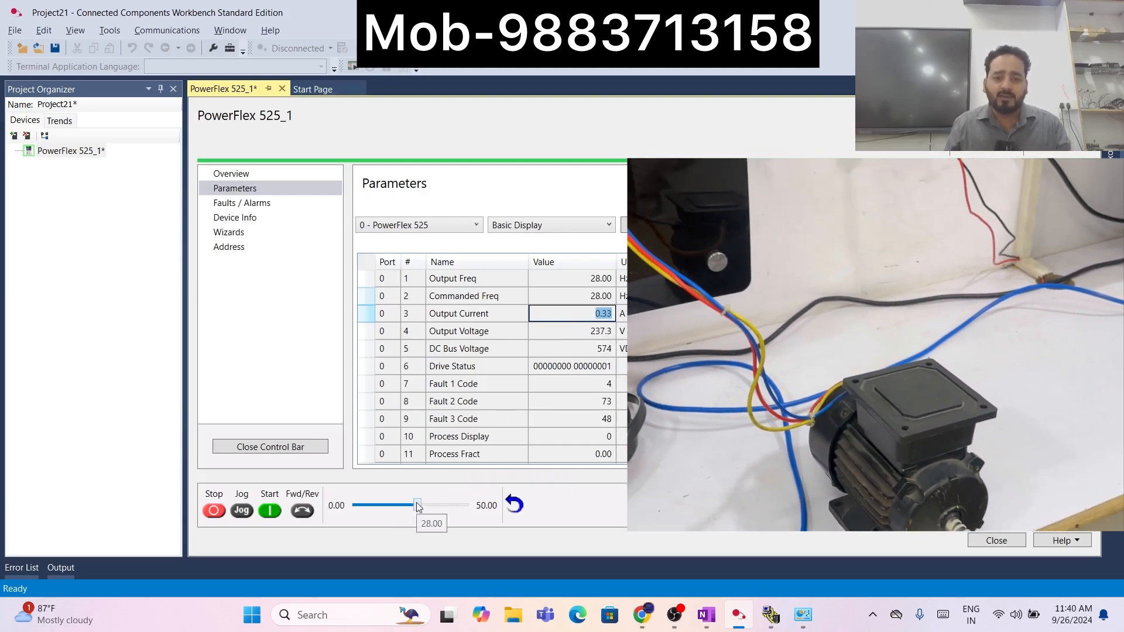
pyautogui.click(418, 506)
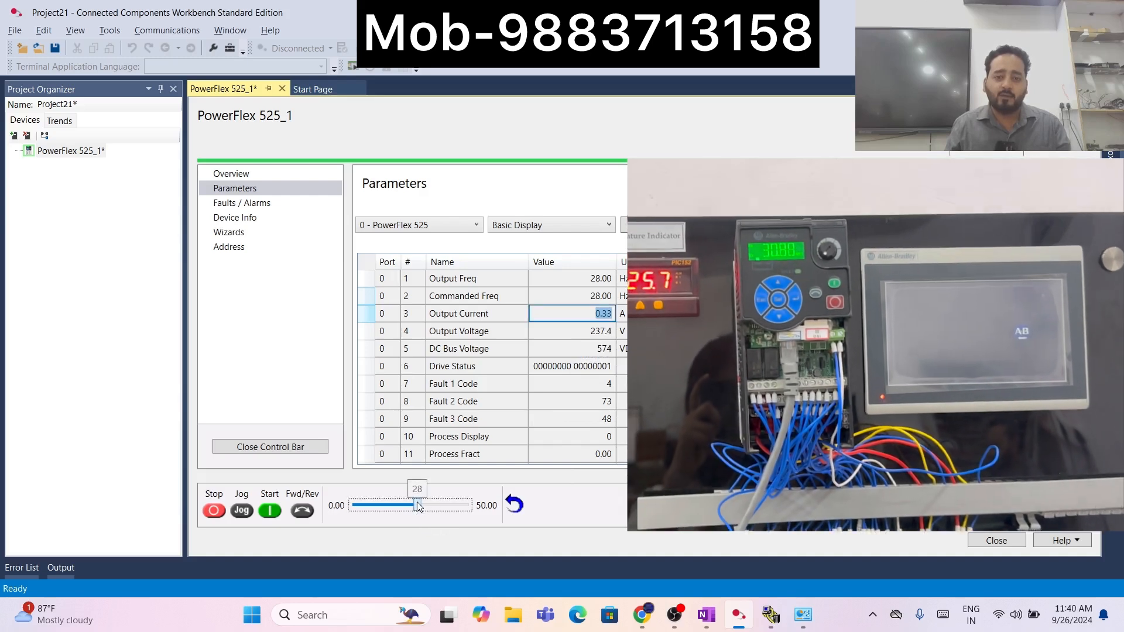
pyautogui.moveTo(418, 507); pyautogui.dragTo(474, 507)
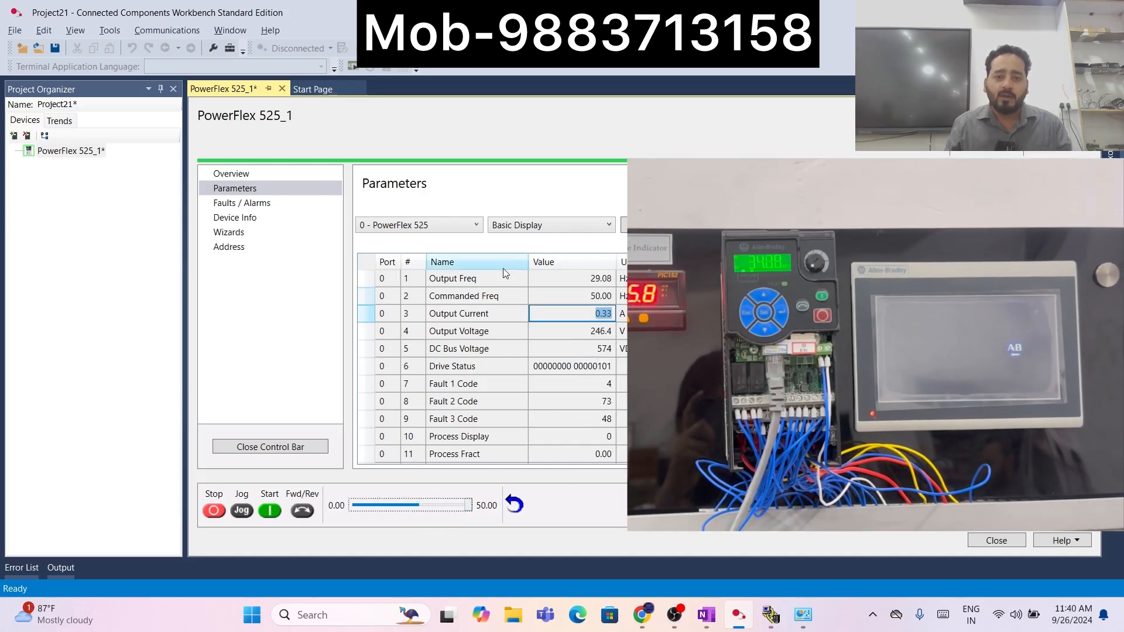
# - Examine Output Freq, Commanded Freq, Output Voltage, DC Bus Voltage and Output Current while the motor runs at 50 Hz
pyautogui.click(476, 278)
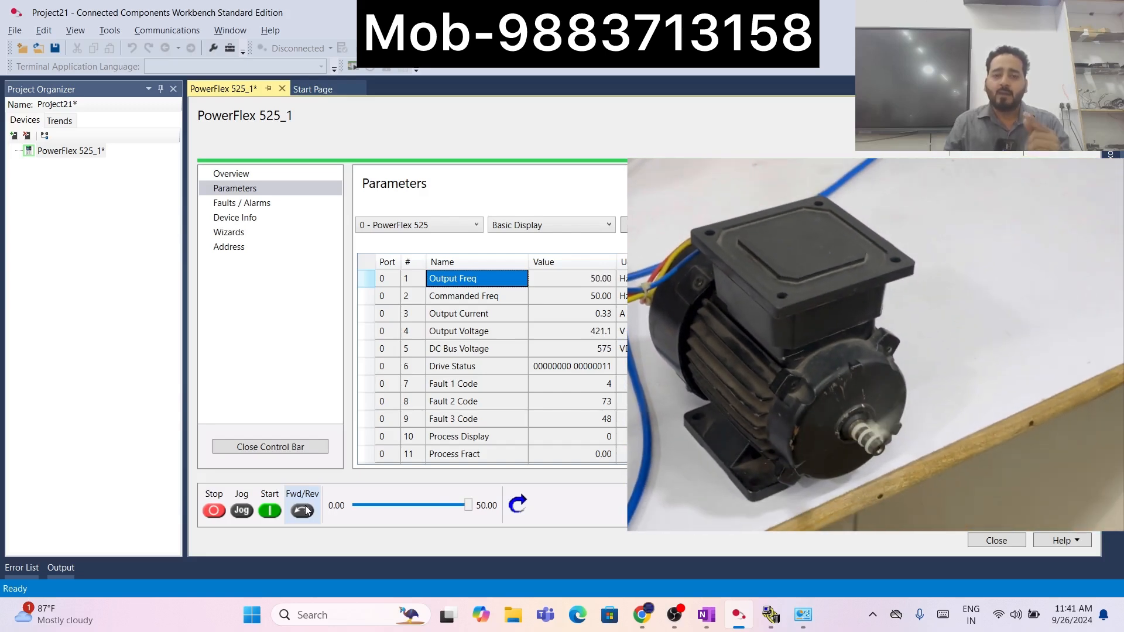
pyautogui.click(467, 298)
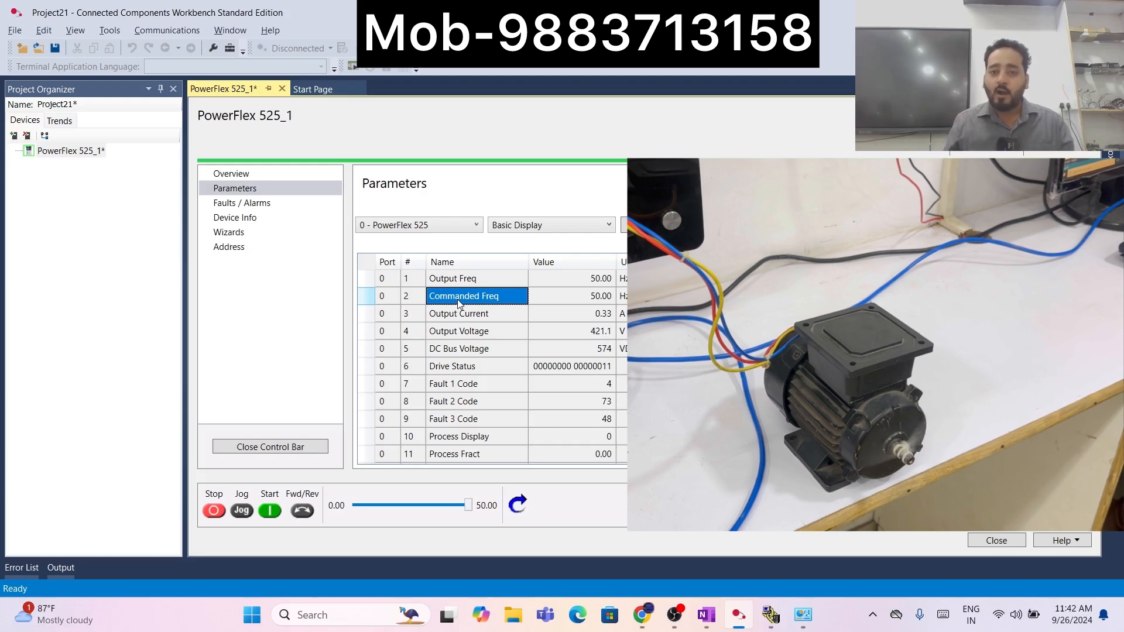
pyautogui.click(585, 332)
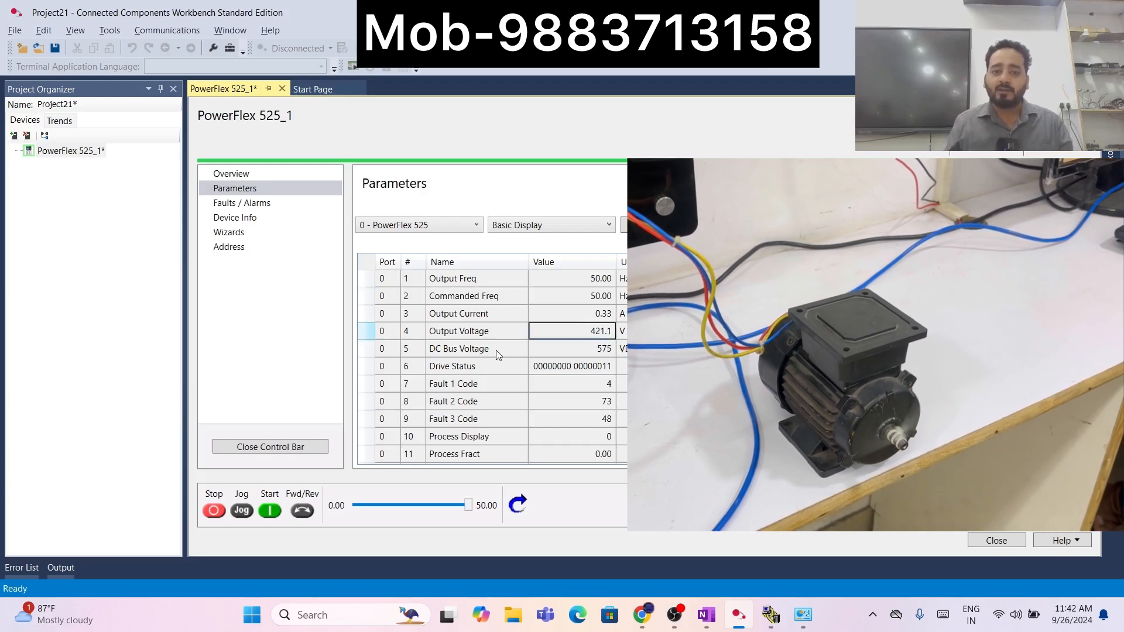
pyautogui.click(493, 349)
pyautogui.doubleClick(580, 315)
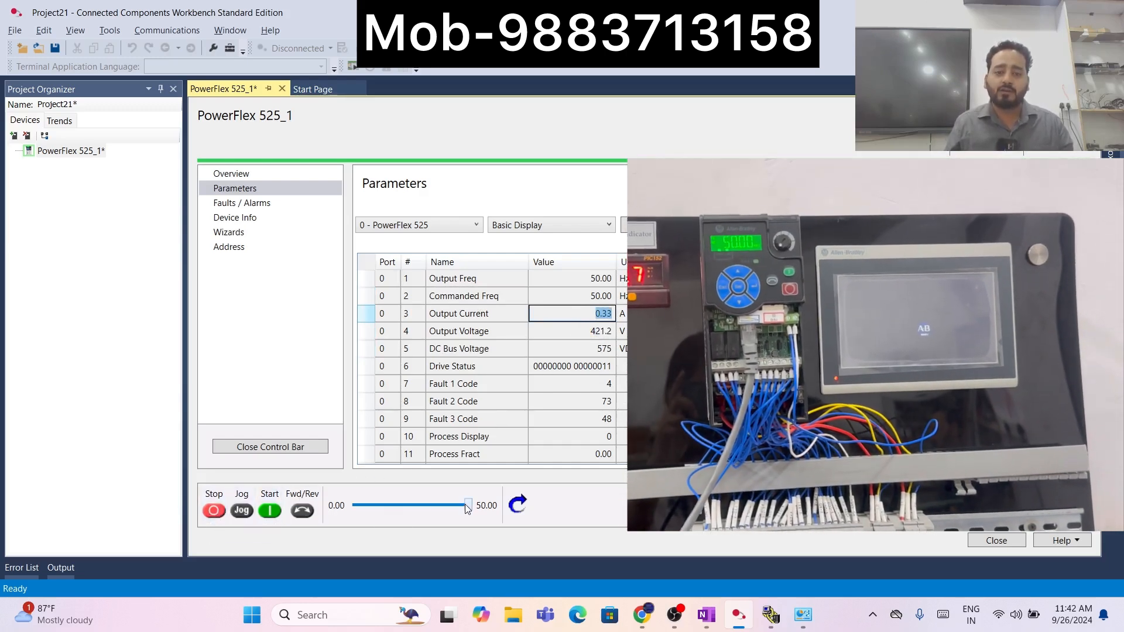
# - Lower the speed reference to 21 Hz and stop the motor
pyautogui.moveTo(469, 506); pyautogui.dragTo(401, 509)
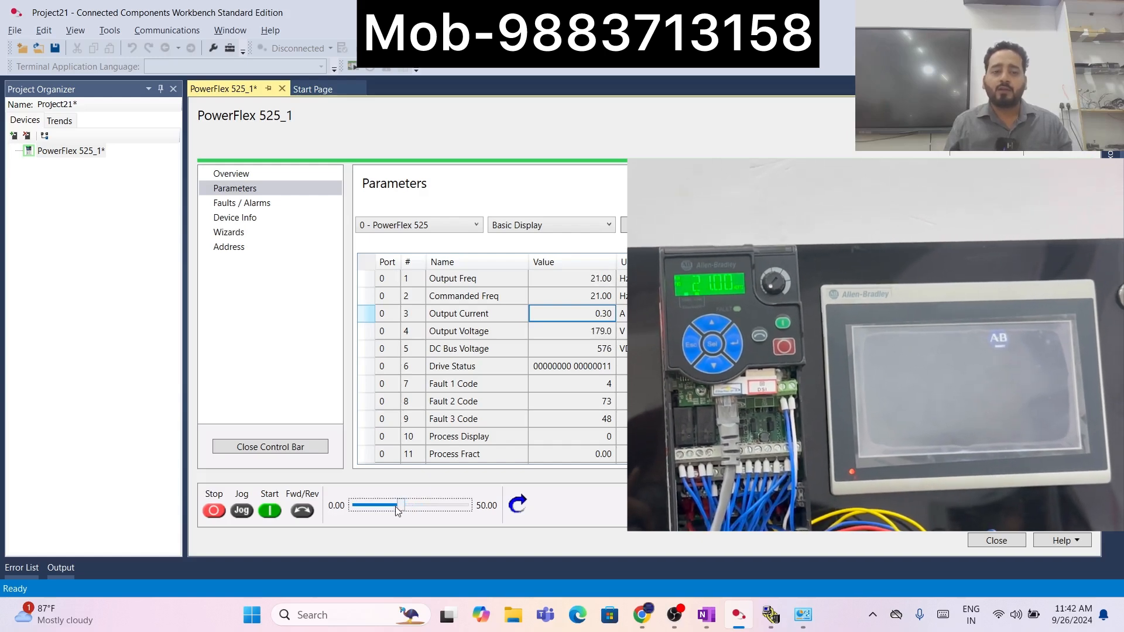
pyautogui.click(214, 512)
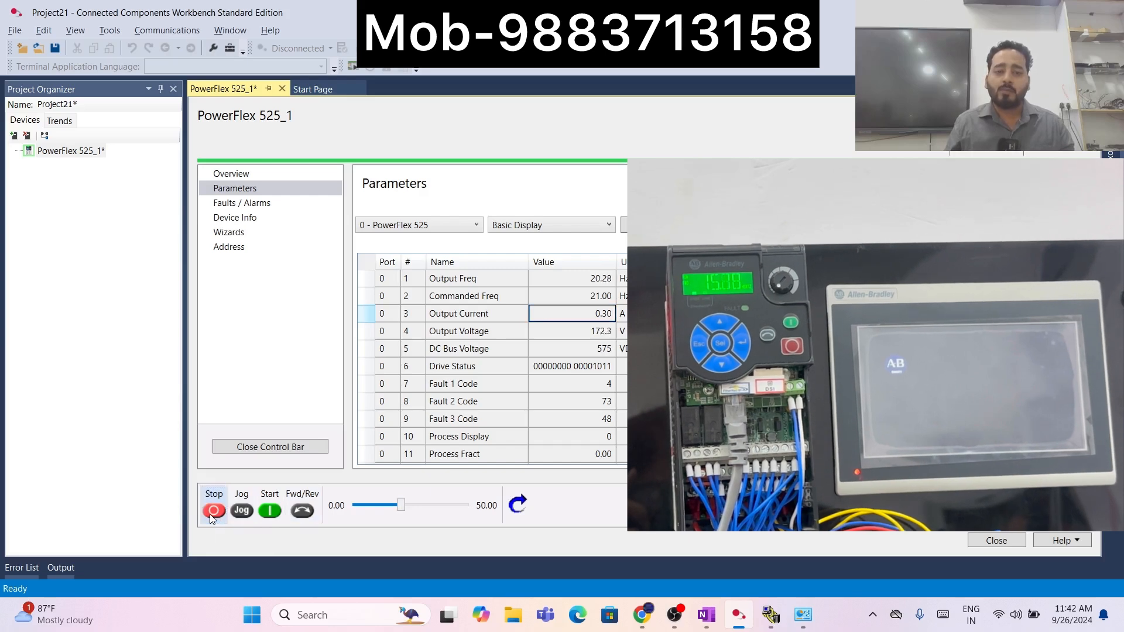